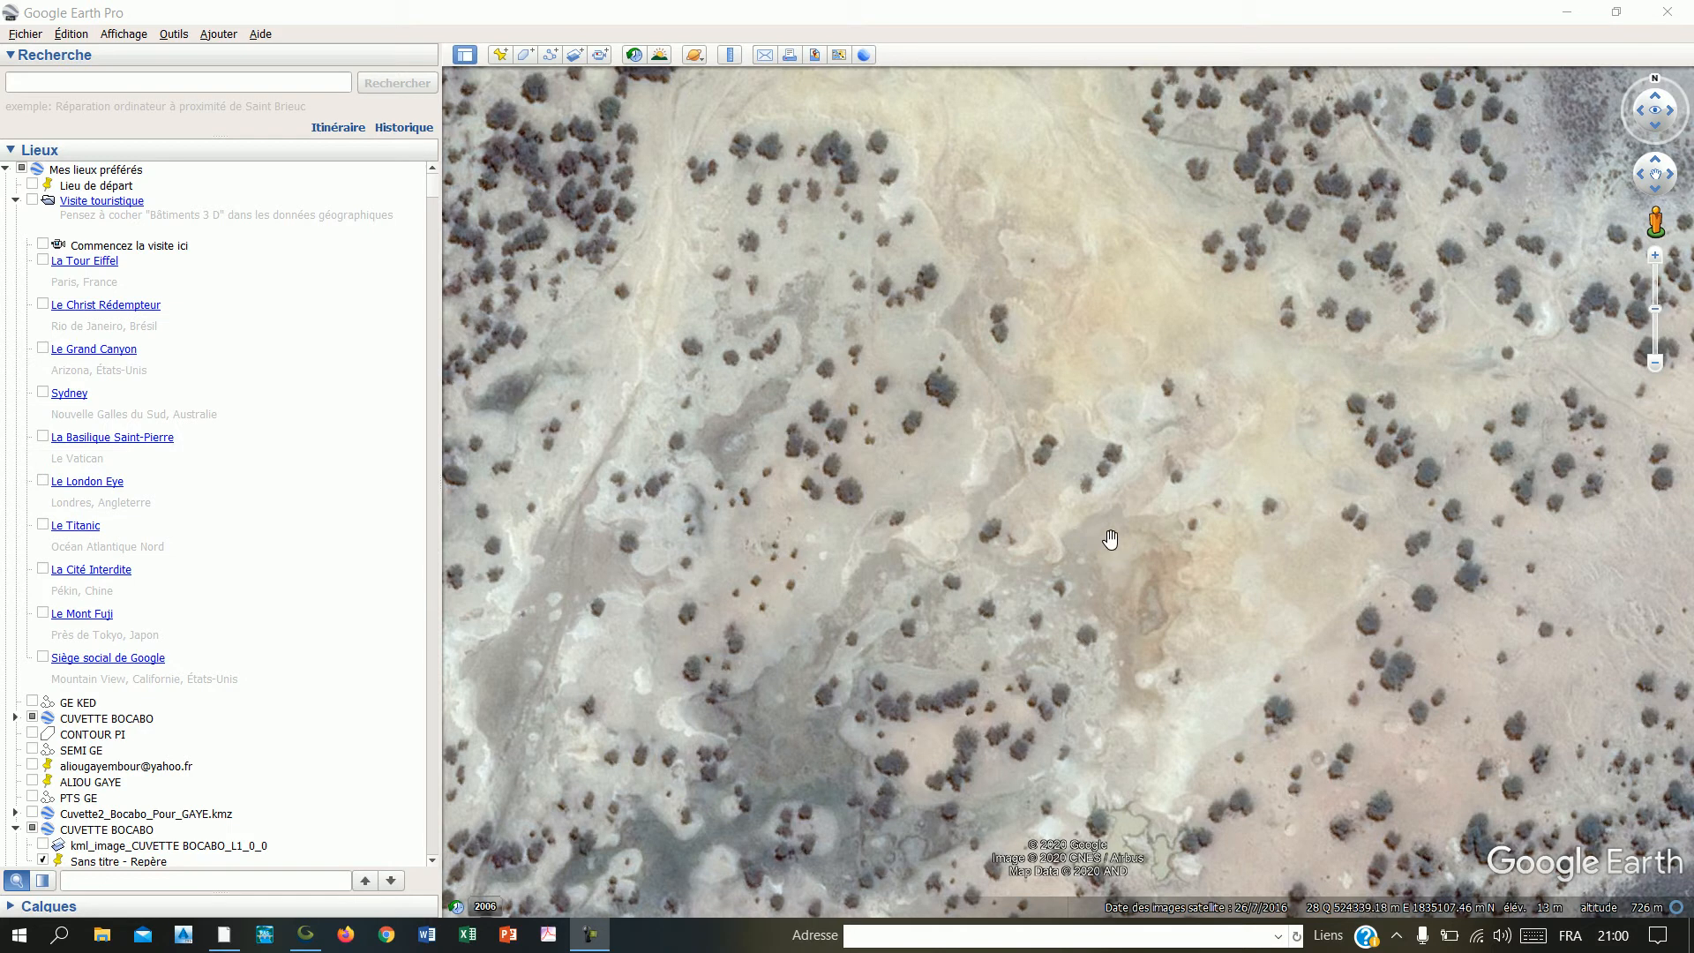
# - Start a new path over the bare sandy area and place its first points southward along the western side, curving east
pyautogui.moveTo(1112, 518); pyautogui.dragTo(1102, 641)
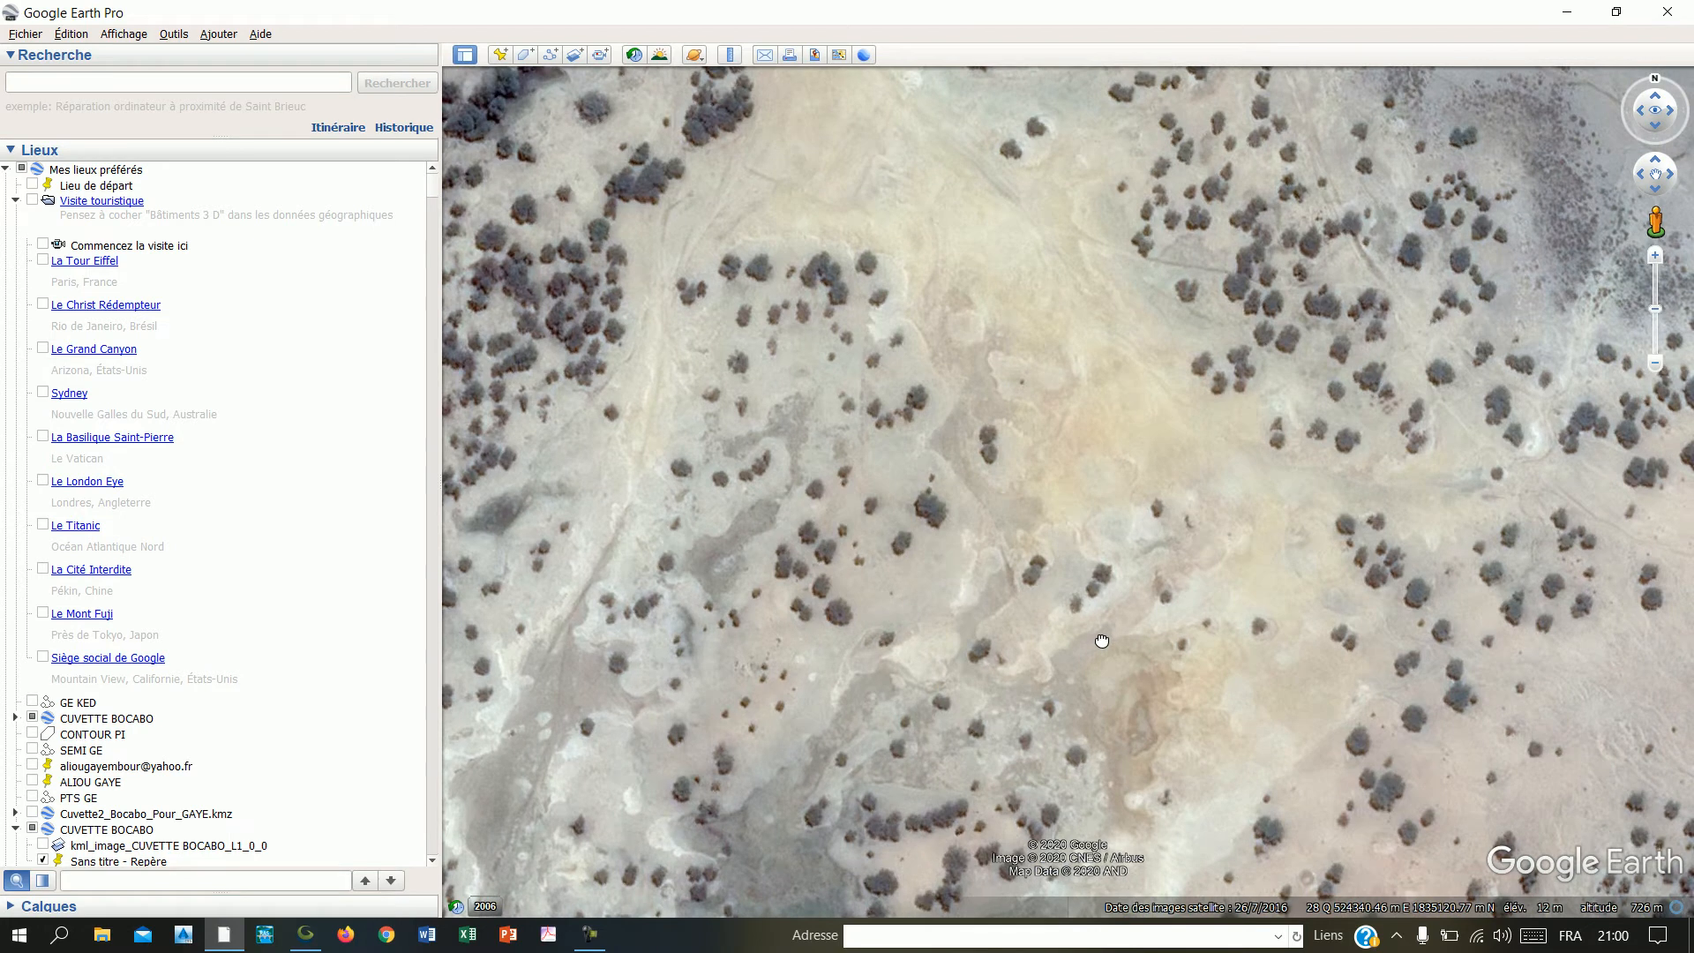
pyautogui.scroll(3, 1036, 442)
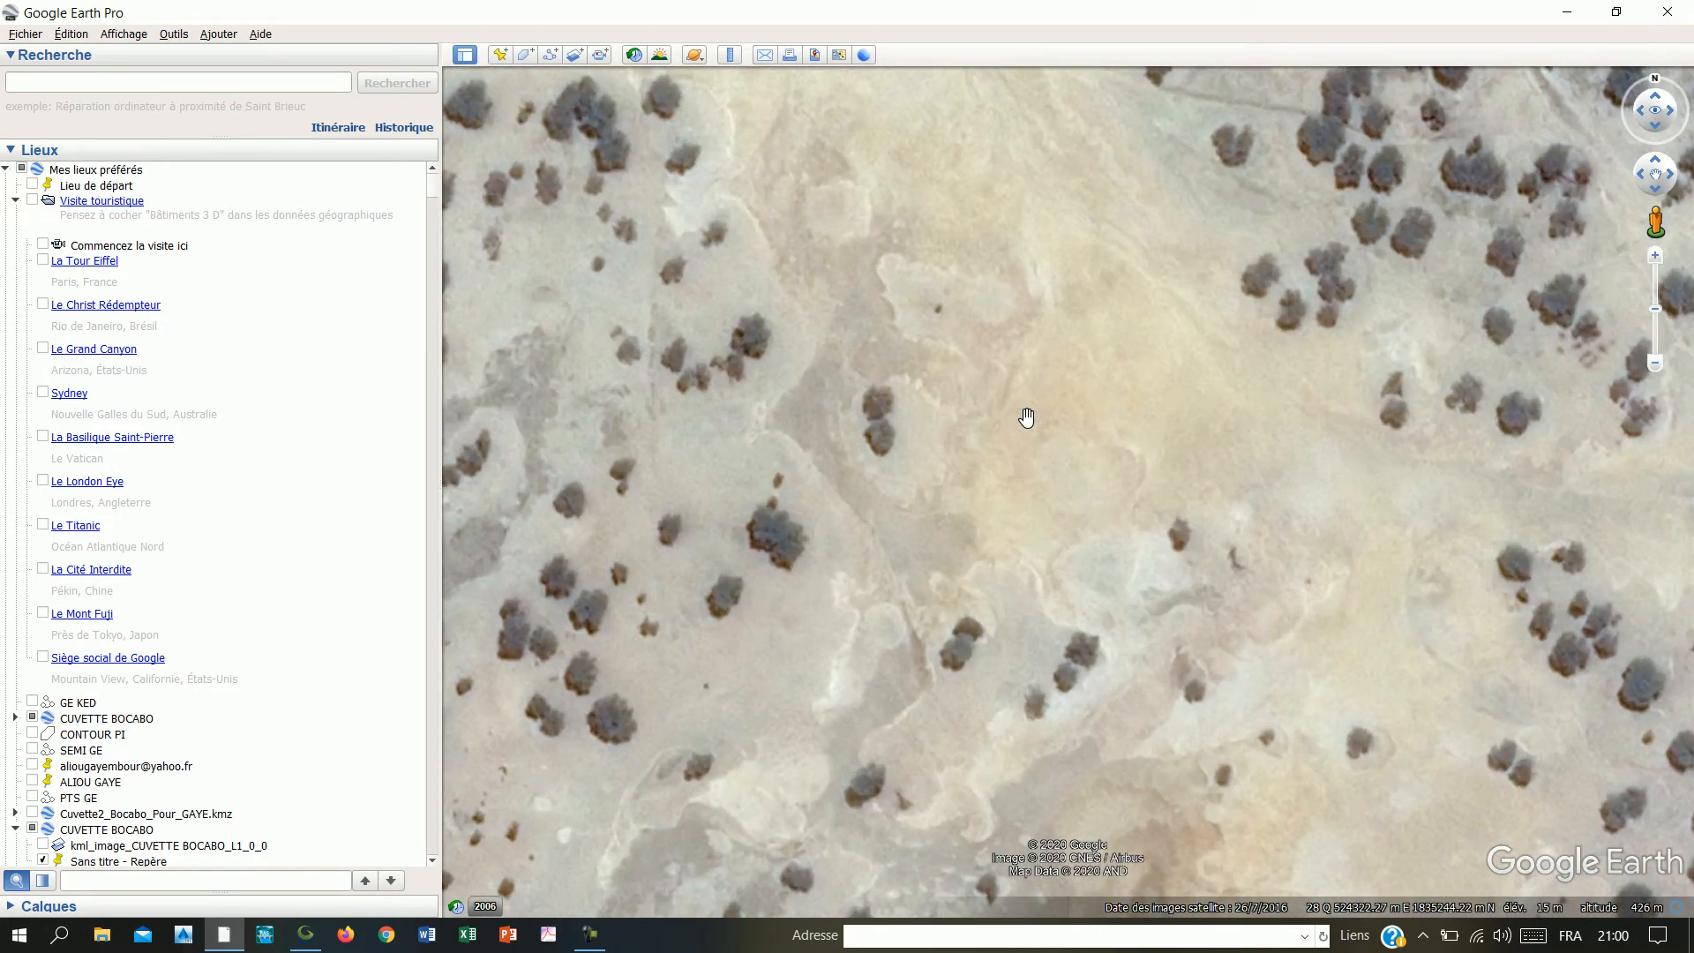
pyautogui.scroll(1, 971, 446)
pyautogui.moveTo(966, 447); pyautogui.dragTo(1032, 556)
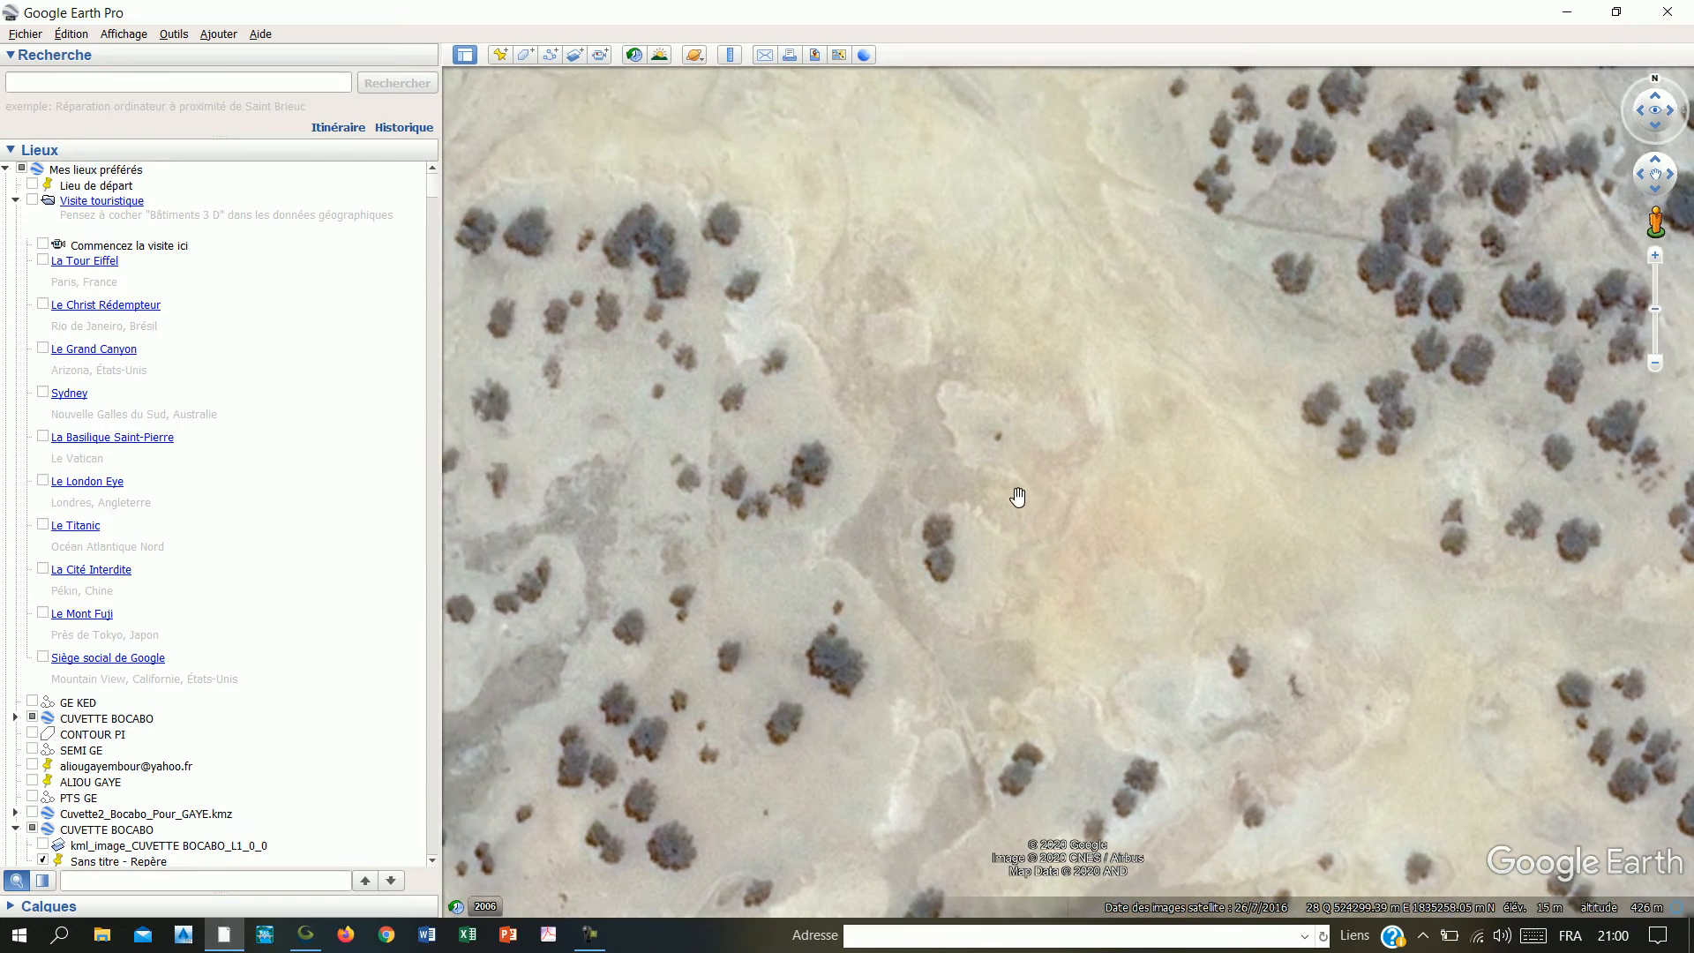
pyautogui.scroll(1, 1011, 465)
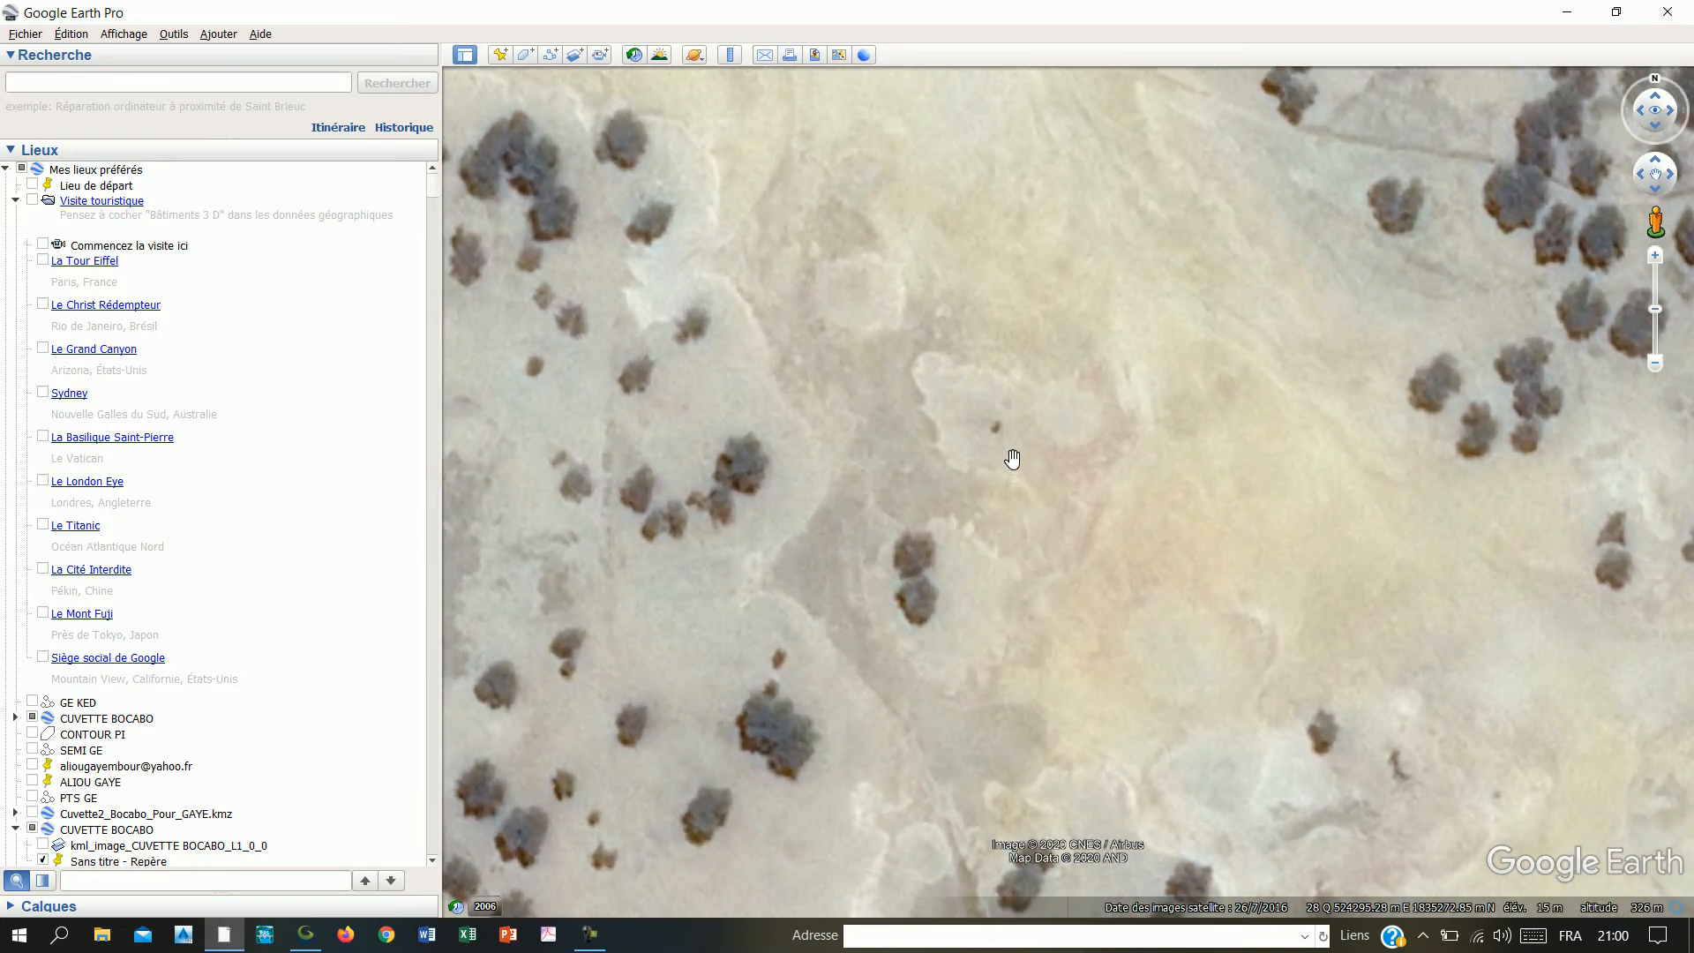
pyautogui.moveTo(1047, 415); pyautogui.dragTo(1088, 625)
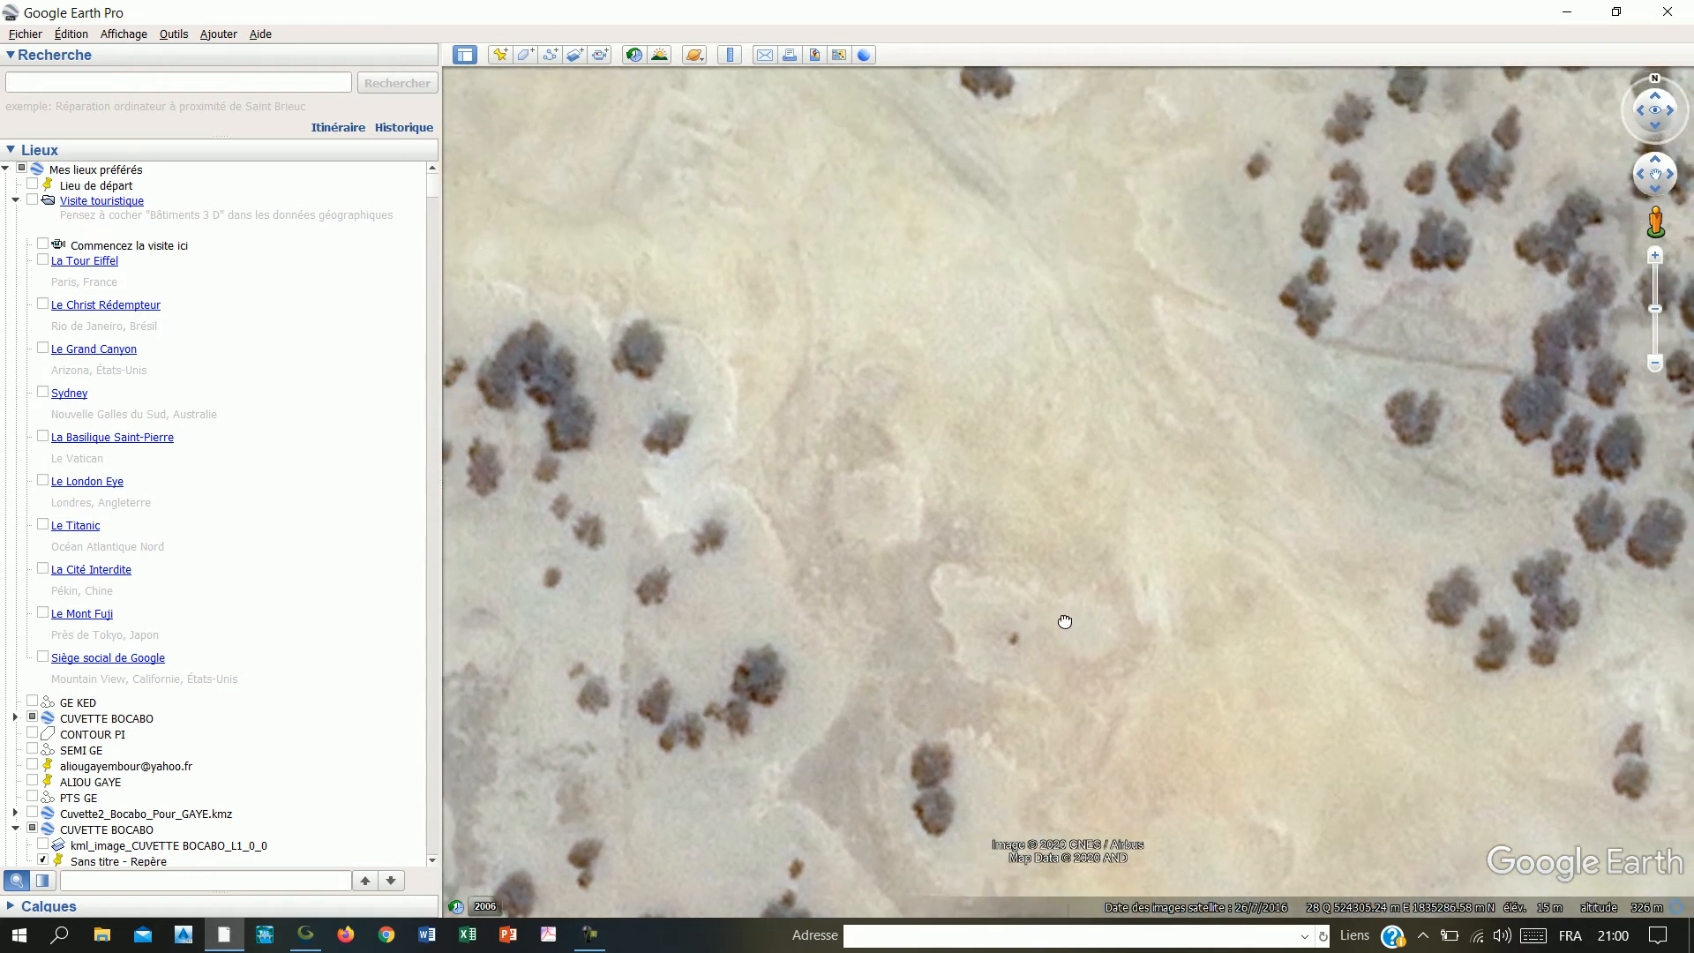
pyautogui.scroll(1, 1031, 558)
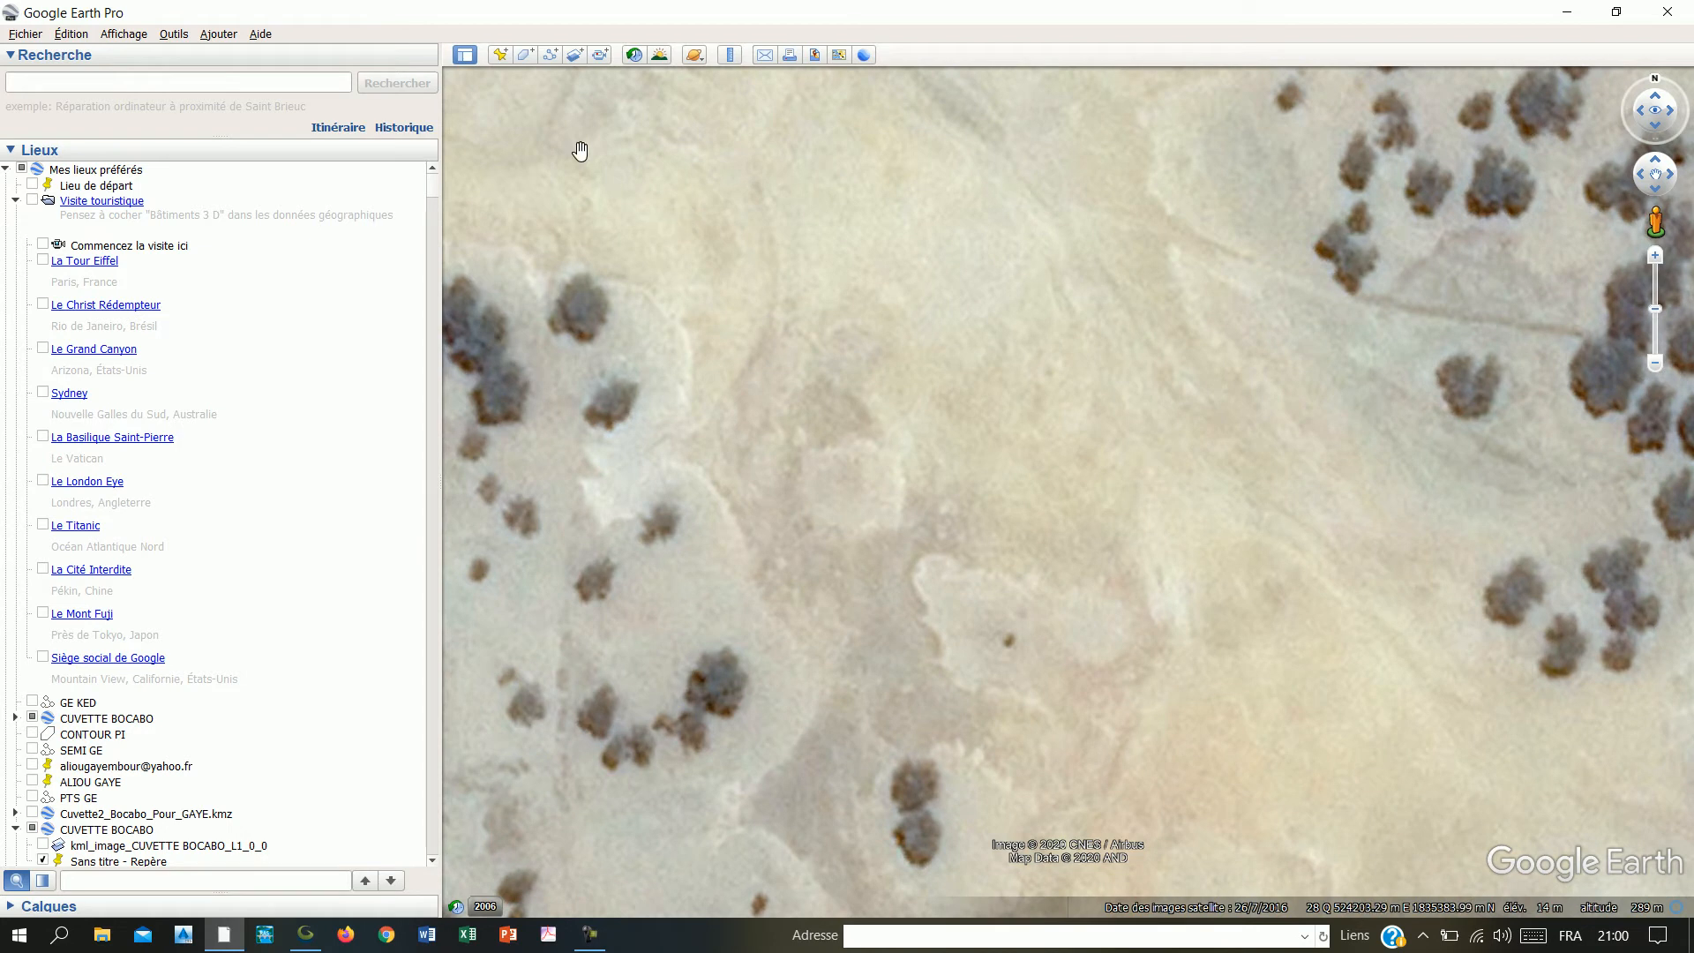
pyautogui.click(551, 56)
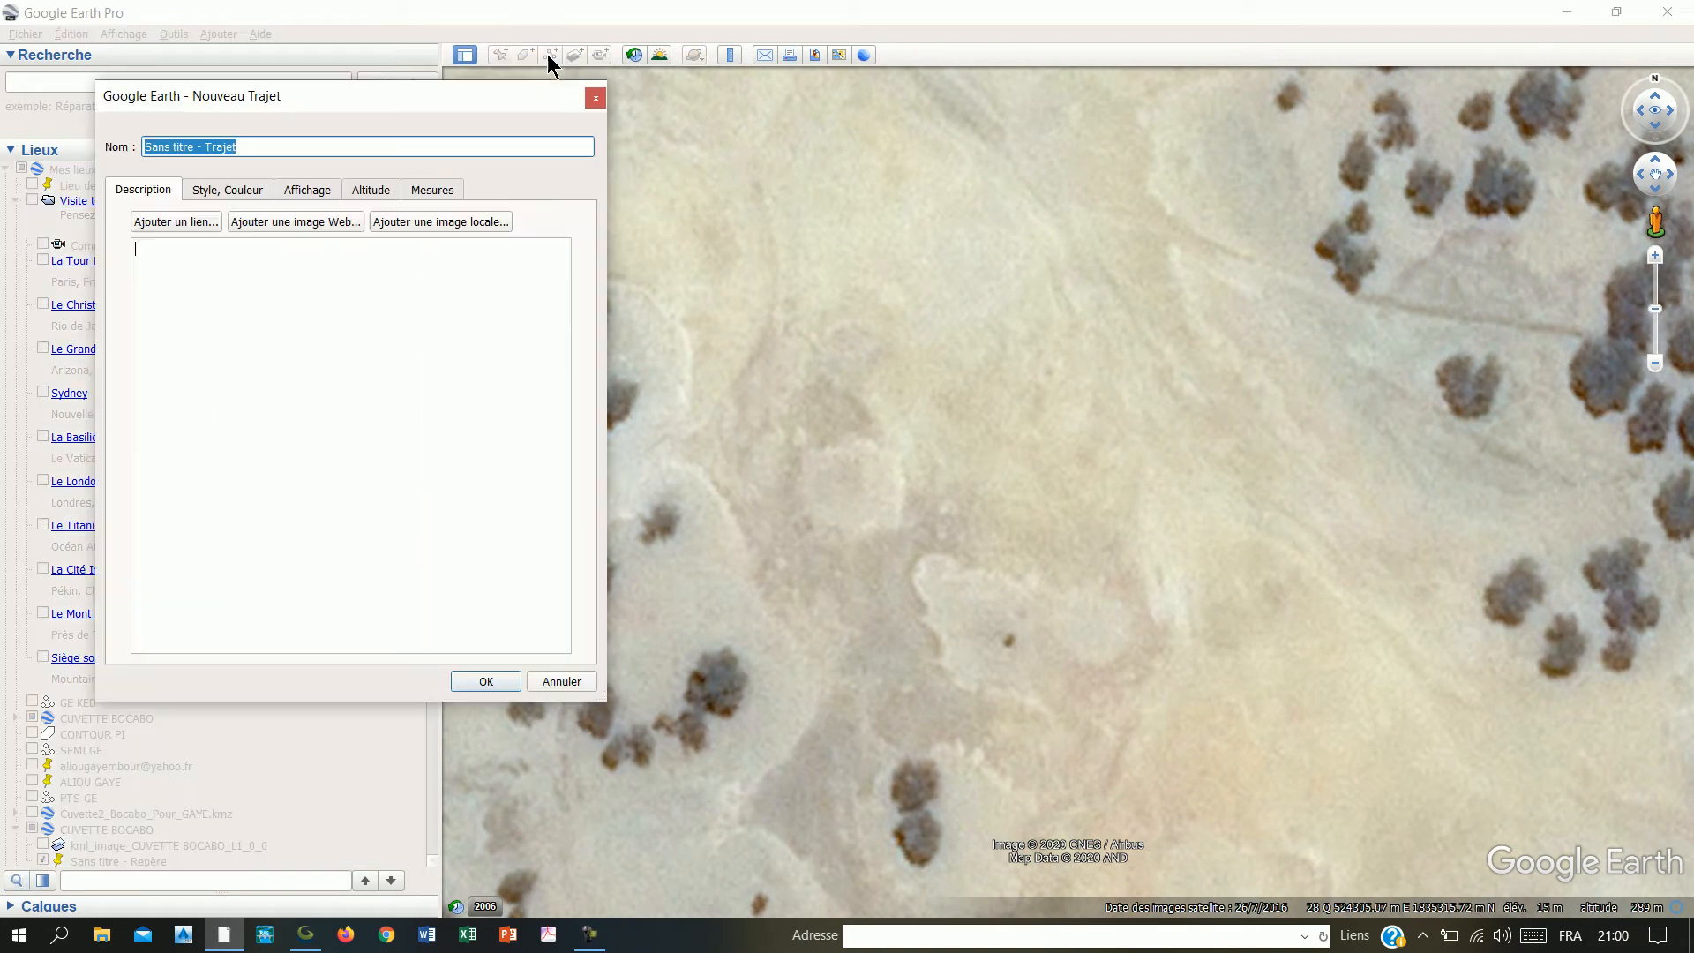
pyautogui.click(784, 193)
pyautogui.click(791, 340)
pyautogui.click(787, 454)
pyautogui.click(802, 549)
pyautogui.click(867, 595)
pyautogui.click(985, 612)
pyautogui.click(1056, 602)
pyautogui.click(1128, 597)
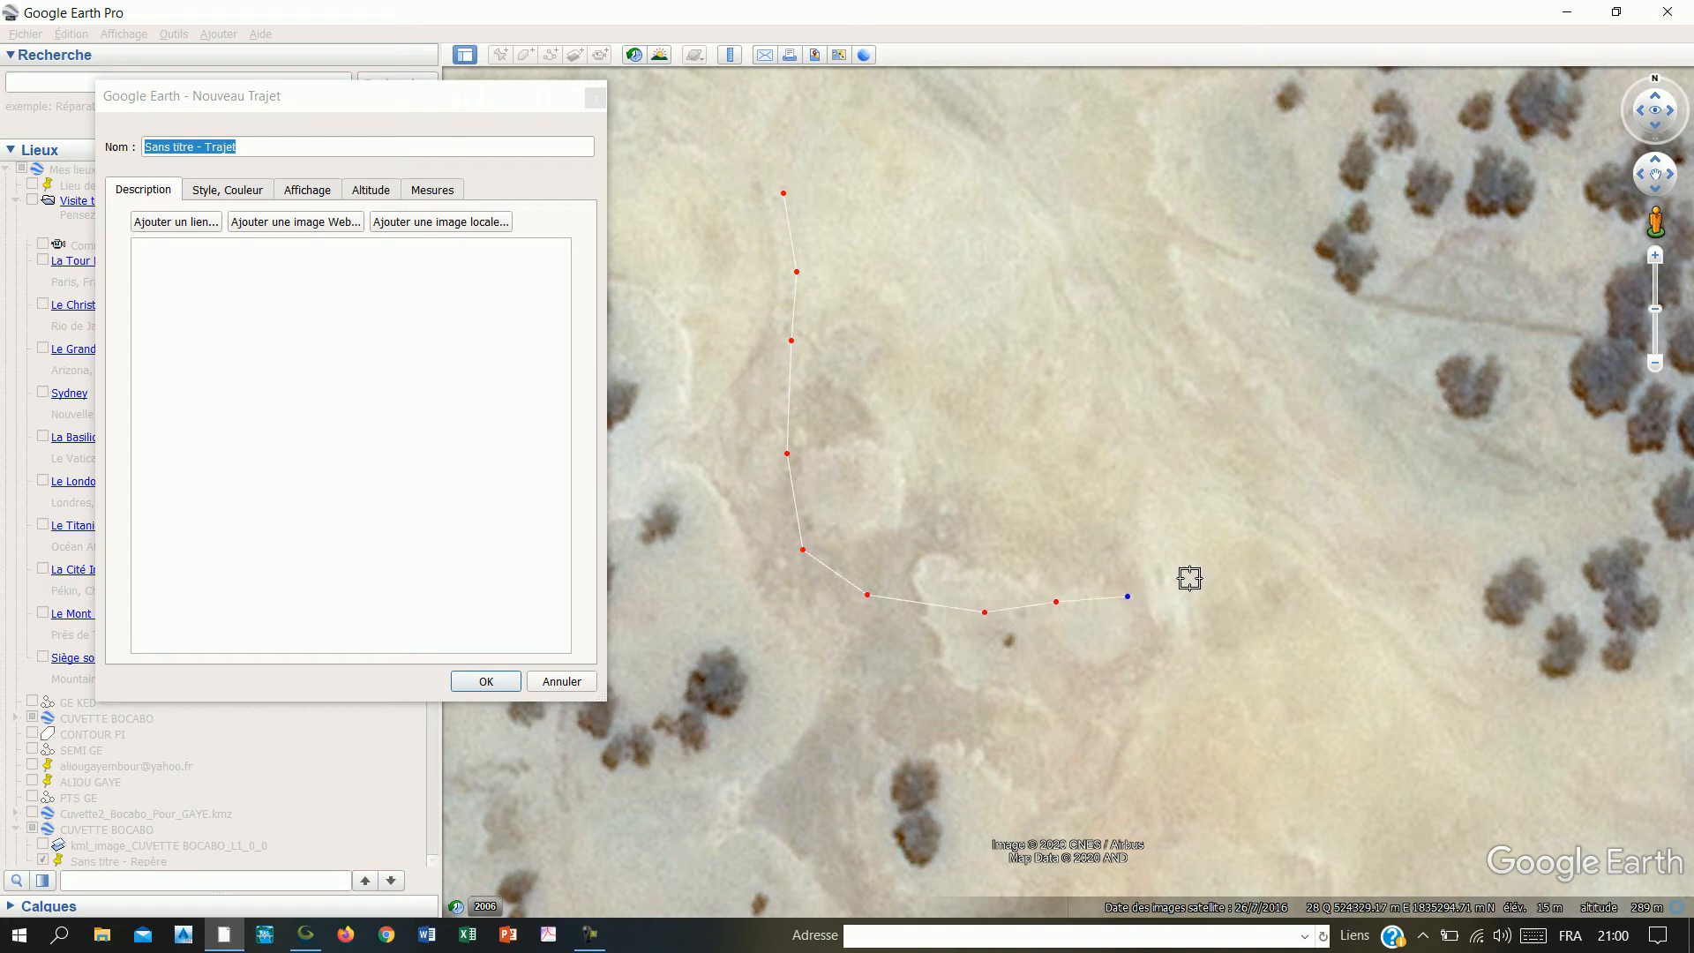
# - Extend the path to the area's eastern end, loop it around and run it back west just north of the first line
pyautogui.click(1214, 579)
pyautogui.click(1280, 563)
pyautogui.click(1295, 540)
pyautogui.click(1290, 517)
pyautogui.click(1276, 503)
pyautogui.click(1259, 520)
pyautogui.click(1248, 540)
pyautogui.click(1227, 548)
pyautogui.click(1190, 557)
pyautogui.click(1157, 561)
pyautogui.click(1114, 565)
pyautogui.click(1079, 571)
pyautogui.click(1038, 579)
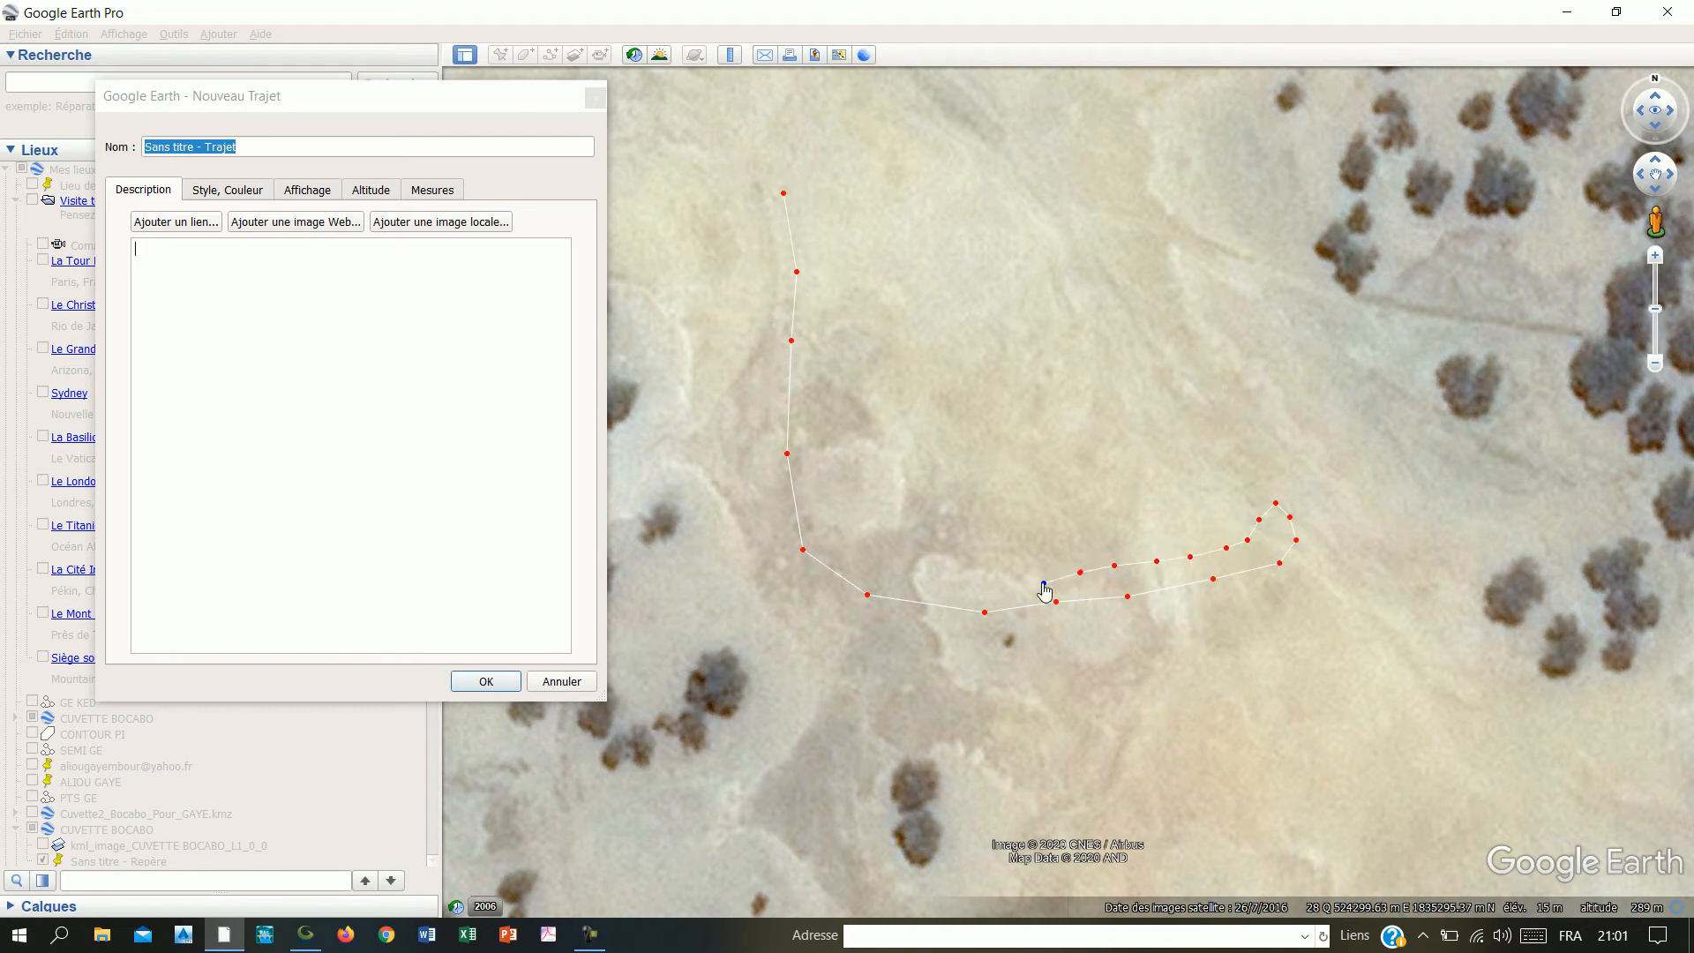
# - Continue the path west and north, parallel to the first line, up to the northern end and slightly east
pyautogui.click(1004, 585)
pyautogui.click(1000, 586)
pyautogui.click(950, 584)
pyautogui.click(913, 575)
pyautogui.click(910, 575)
pyautogui.click(861, 553)
pyautogui.click(843, 459)
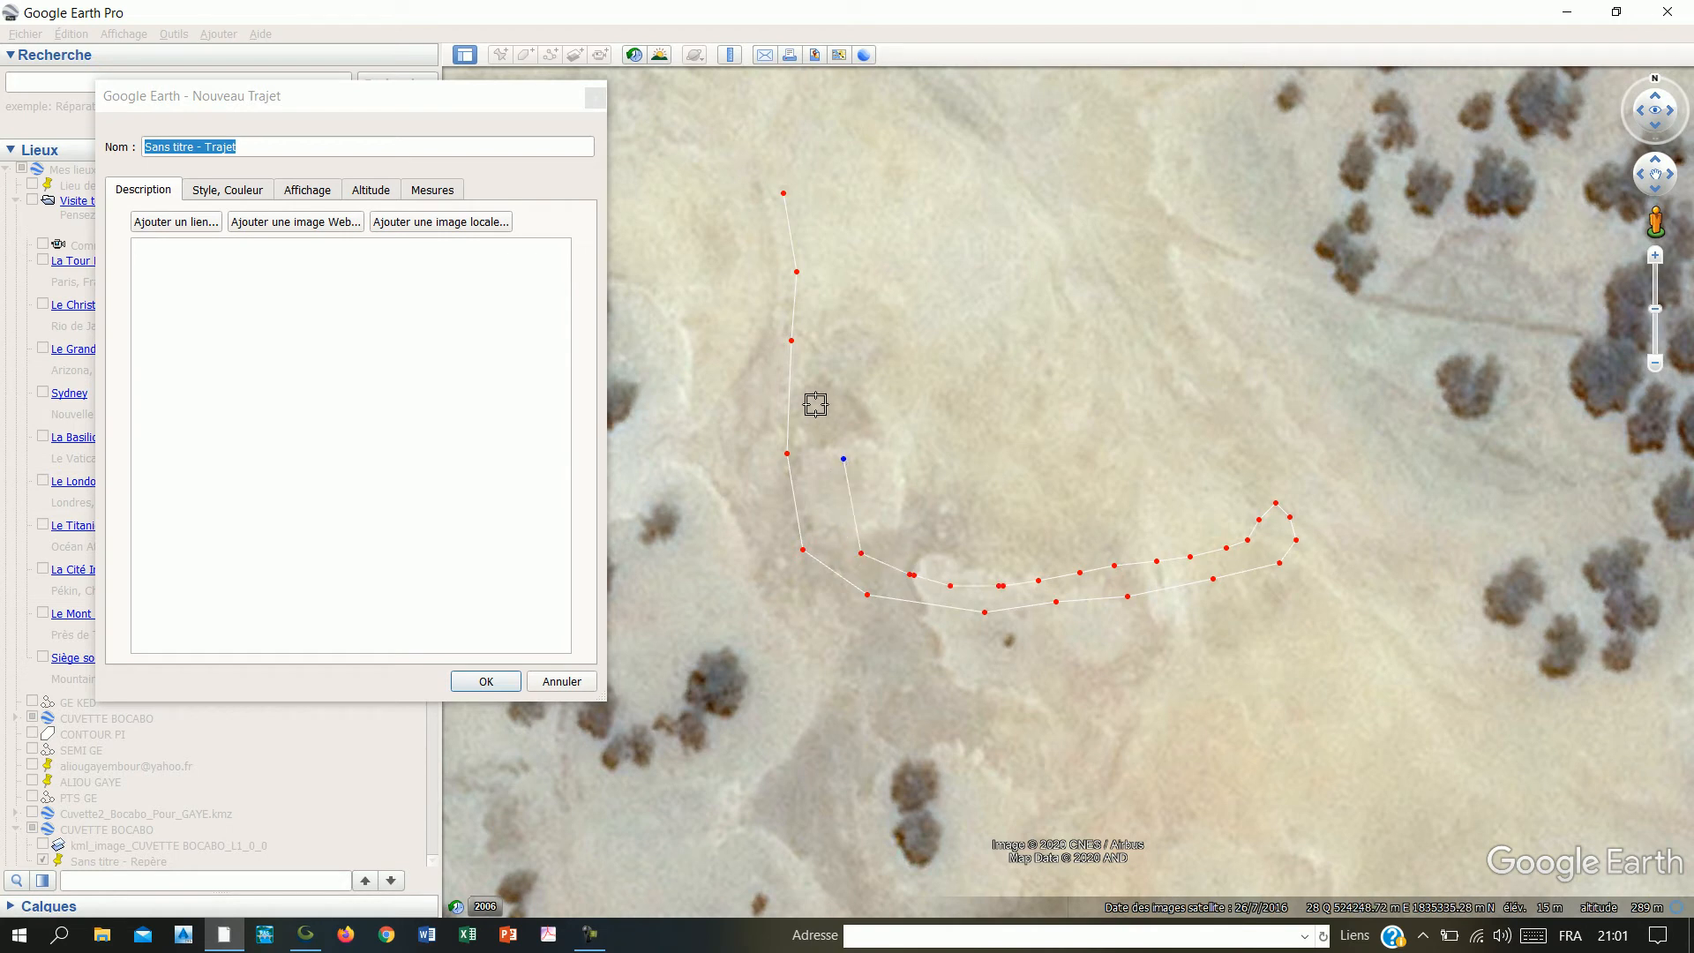
pyautogui.click(828, 369)
pyautogui.click(825, 307)
pyautogui.click(824, 243)
pyautogui.click(823, 201)
pyautogui.click(875, 187)
pyautogui.click(891, 187)
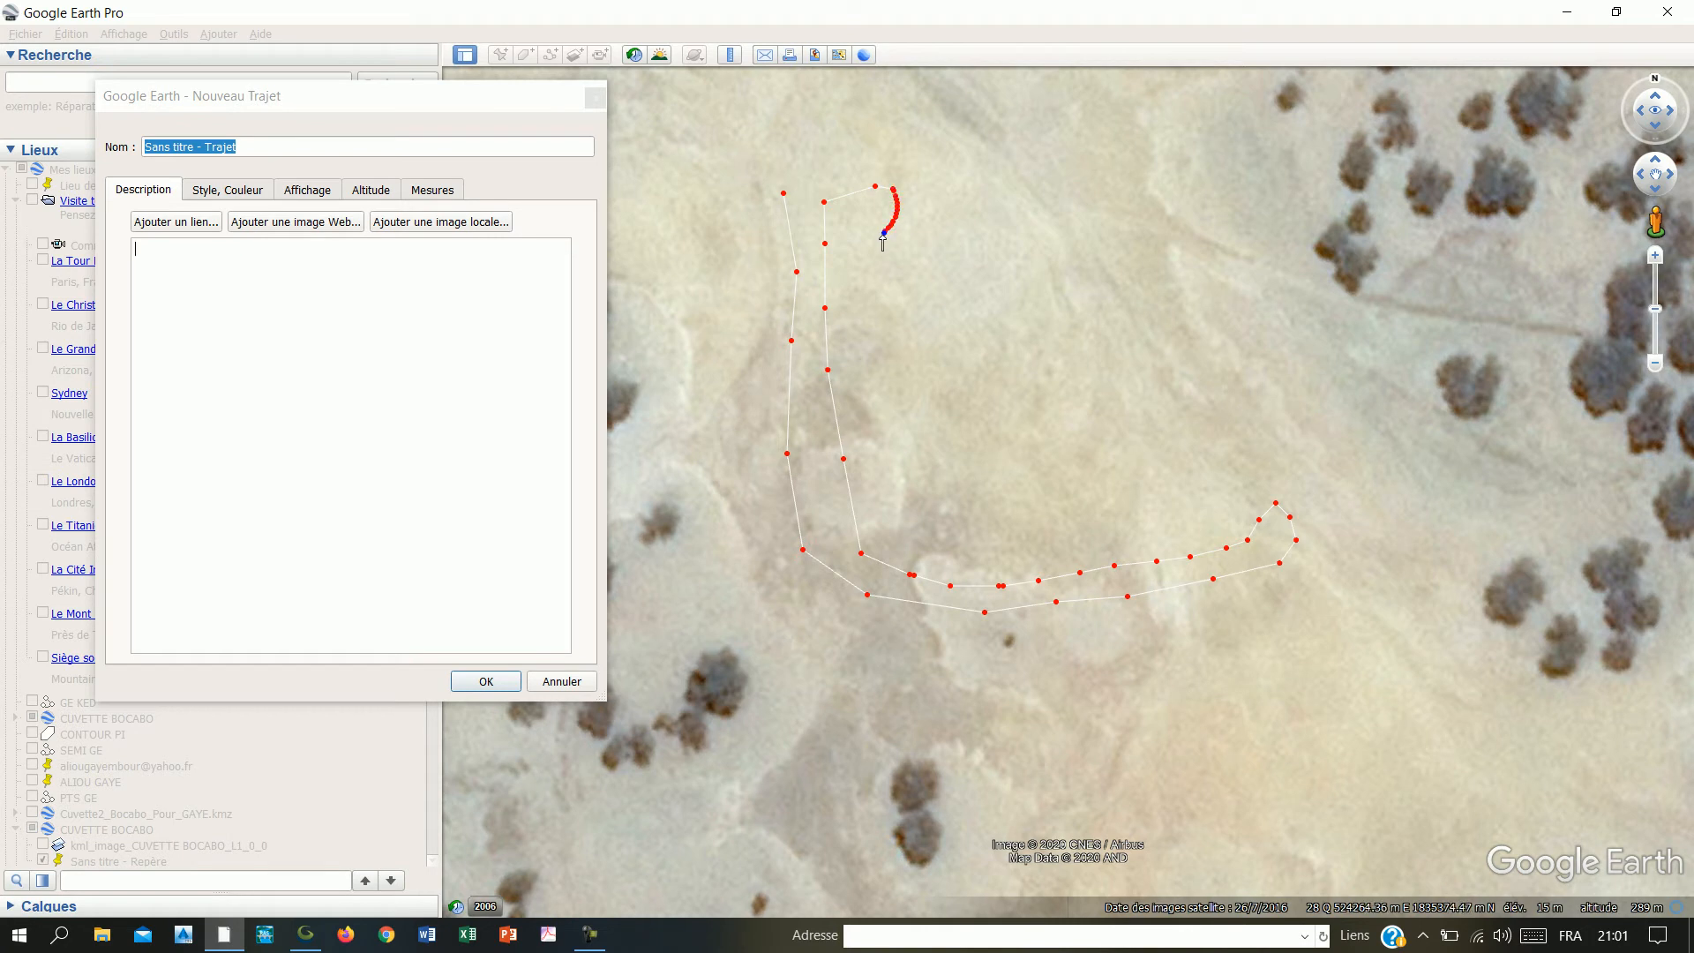
# - Trace dense freehand passes back and forth inside the outer L-shaped line, ending on the area's eastern side
pyautogui.moveTo(868, 260)
pyautogui.mouseDown()
pyautogui.moveTo(860, 410)
pyautogui.moveTo(893, 545)
pyautogui.moveTo(1205, 534)
pyautogui.moveTo(1233, 508)
pyautogui.moveTo(943, 535)
pyautogui.moveTo(884, 462)
pyautogui.mouseUp()
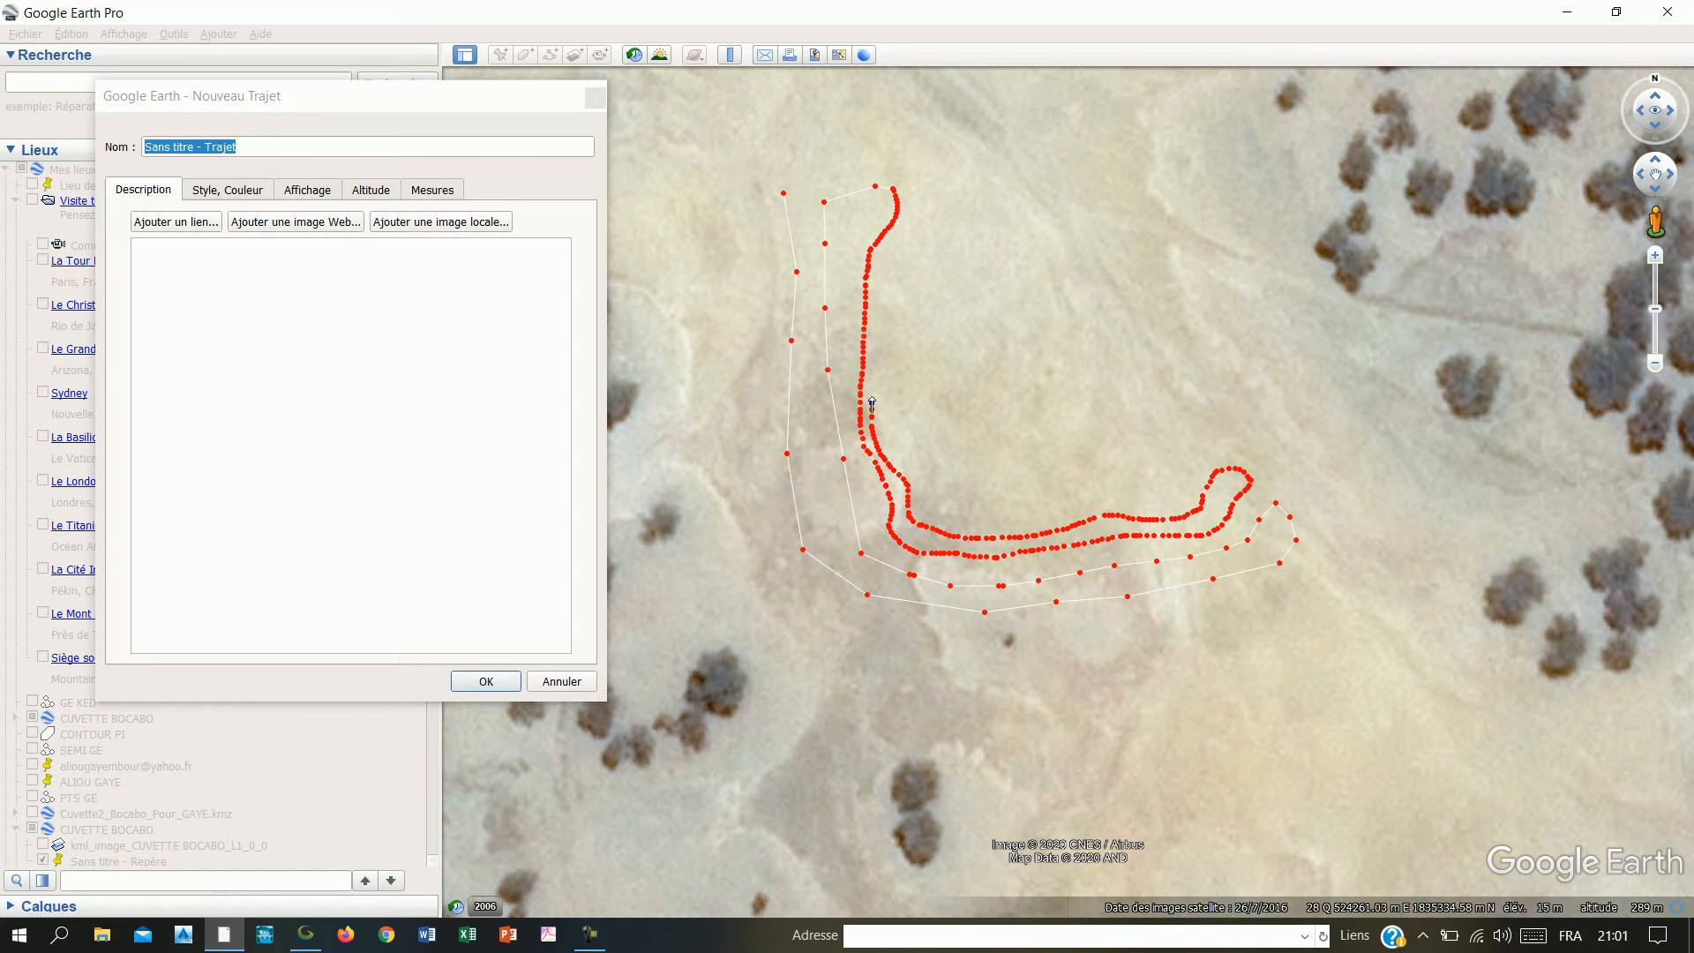
pyautogui.moveTo(874, 365); pyautogui.dragTo(881, 329)
pyautogui.moveTo(884, 253)
pyautogui.mouseDown()
pyautogui.moveTo(944, 185)
pyautogui.moveTo(904, 334)
pyautogui.moveTo(904, 448)
pyautogui.moveTo(963, 524)
pyautogui.moveTo(1181, 486)
pyautogui.moveTo(1197, 438)
pyautogui.mouseUp()
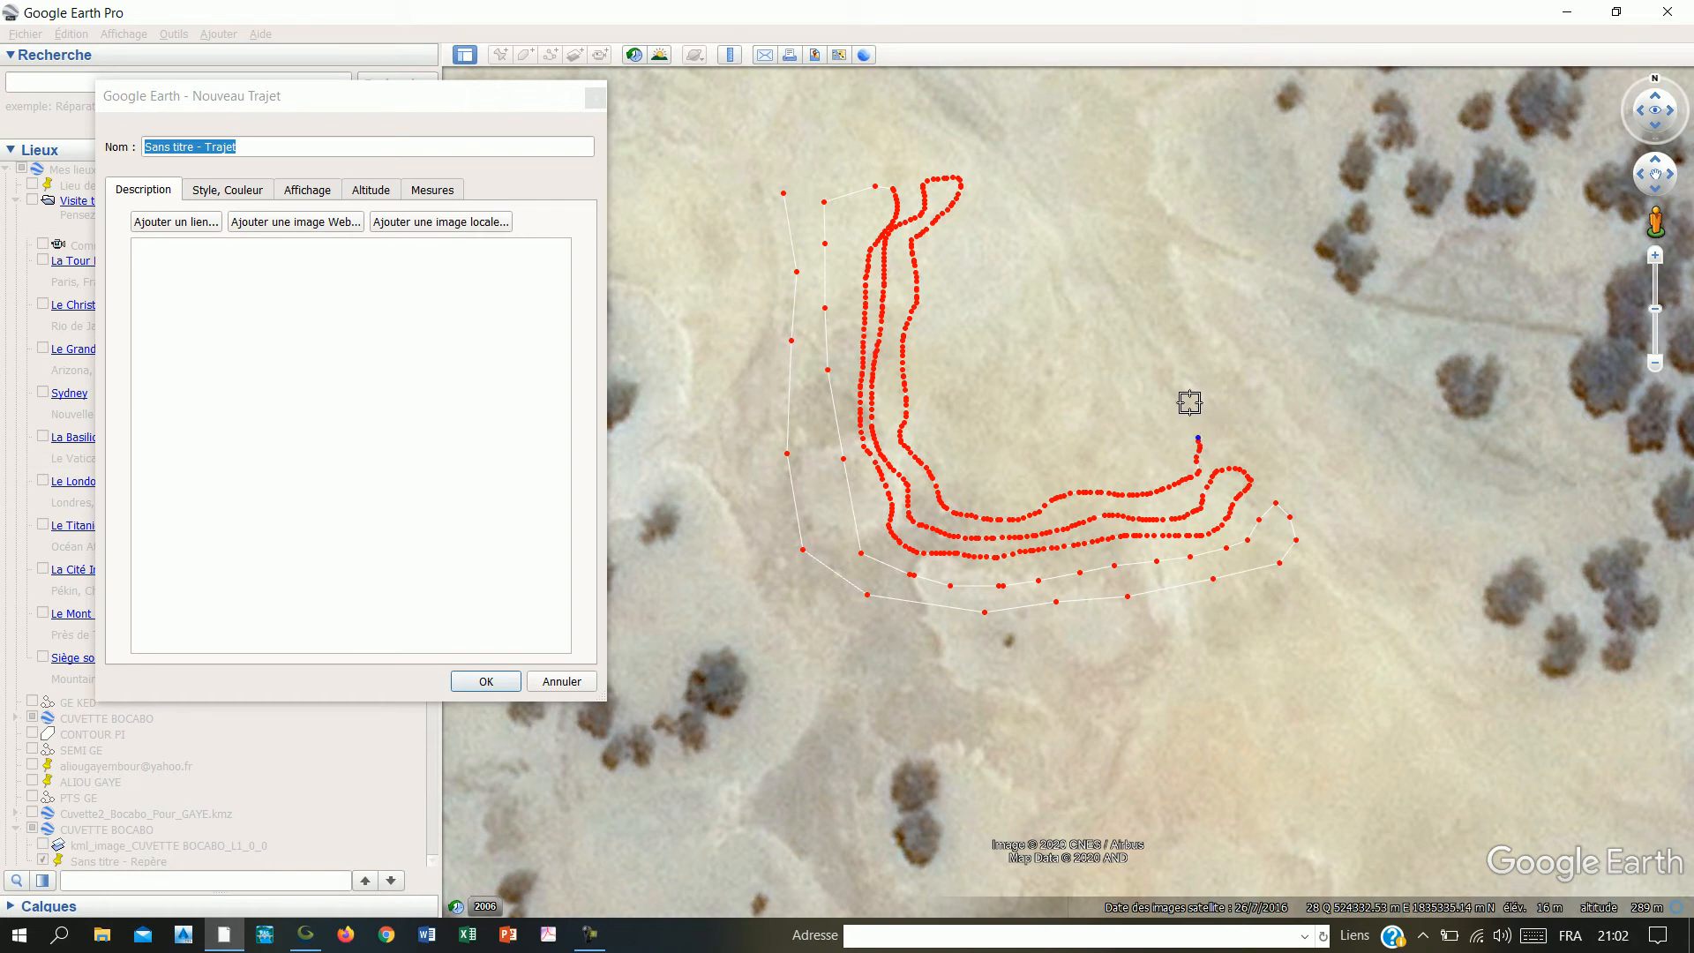
# - Scatter further path points across the open interior enclosed by the L-shaped passes
pyautogui.moveTo(1193, 409); pyautogui.dragTo(1194, 409)
pyautogui.click(1168, 384)
pyautogui.click(1114, 350)
pyautogui.click(1102, 319)
pyautogui.click(1046, 384)
pyautogui.click(981, 446)
pyautogui.click(1066, 438)
pyautogui.click(1022, 483)
pyautogui.click(1115, 437)
pyautogui.click(1086, 396)
pyautogui.click(1027, 350)
pyautogui.click(998, 298)
pyautogui.click(1045, 245)
pyautogui.click(969, 234)
pyautogui.click(974, 362)
pyautogui.click(966, 427)
pyautogui.click(937, 384)
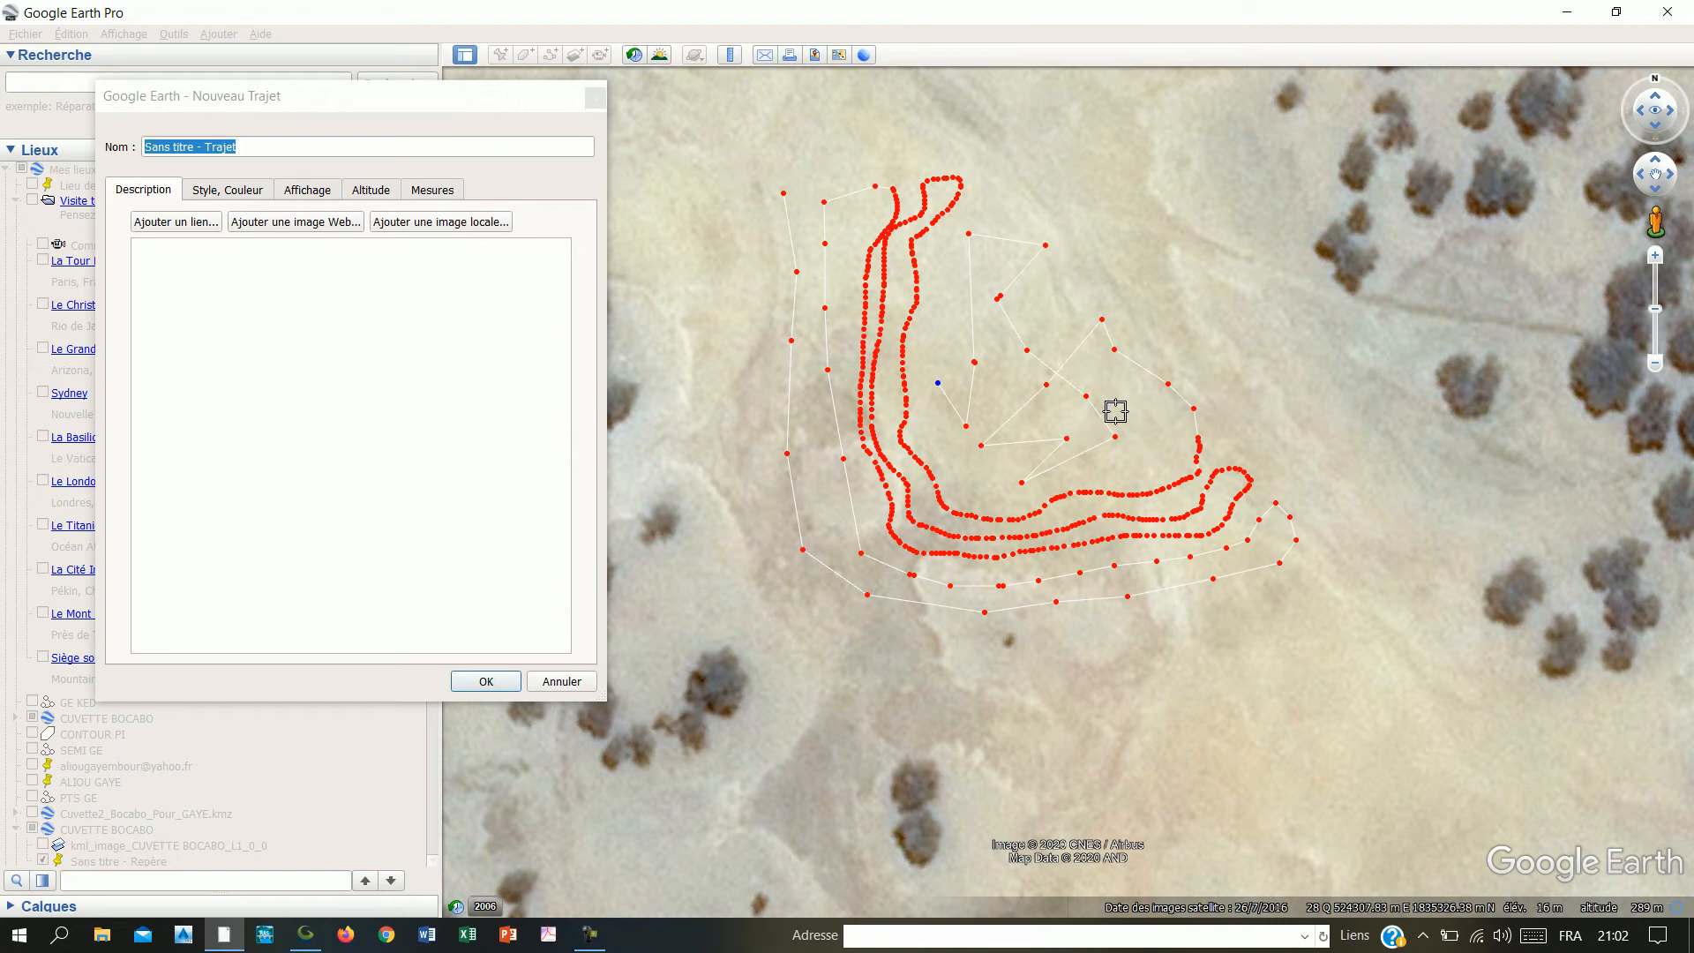
# - Name the new path XYZ GE and save it to the places list
pyautogui.moveTo(497, 104); pyautogui.dragTo(609, 105)
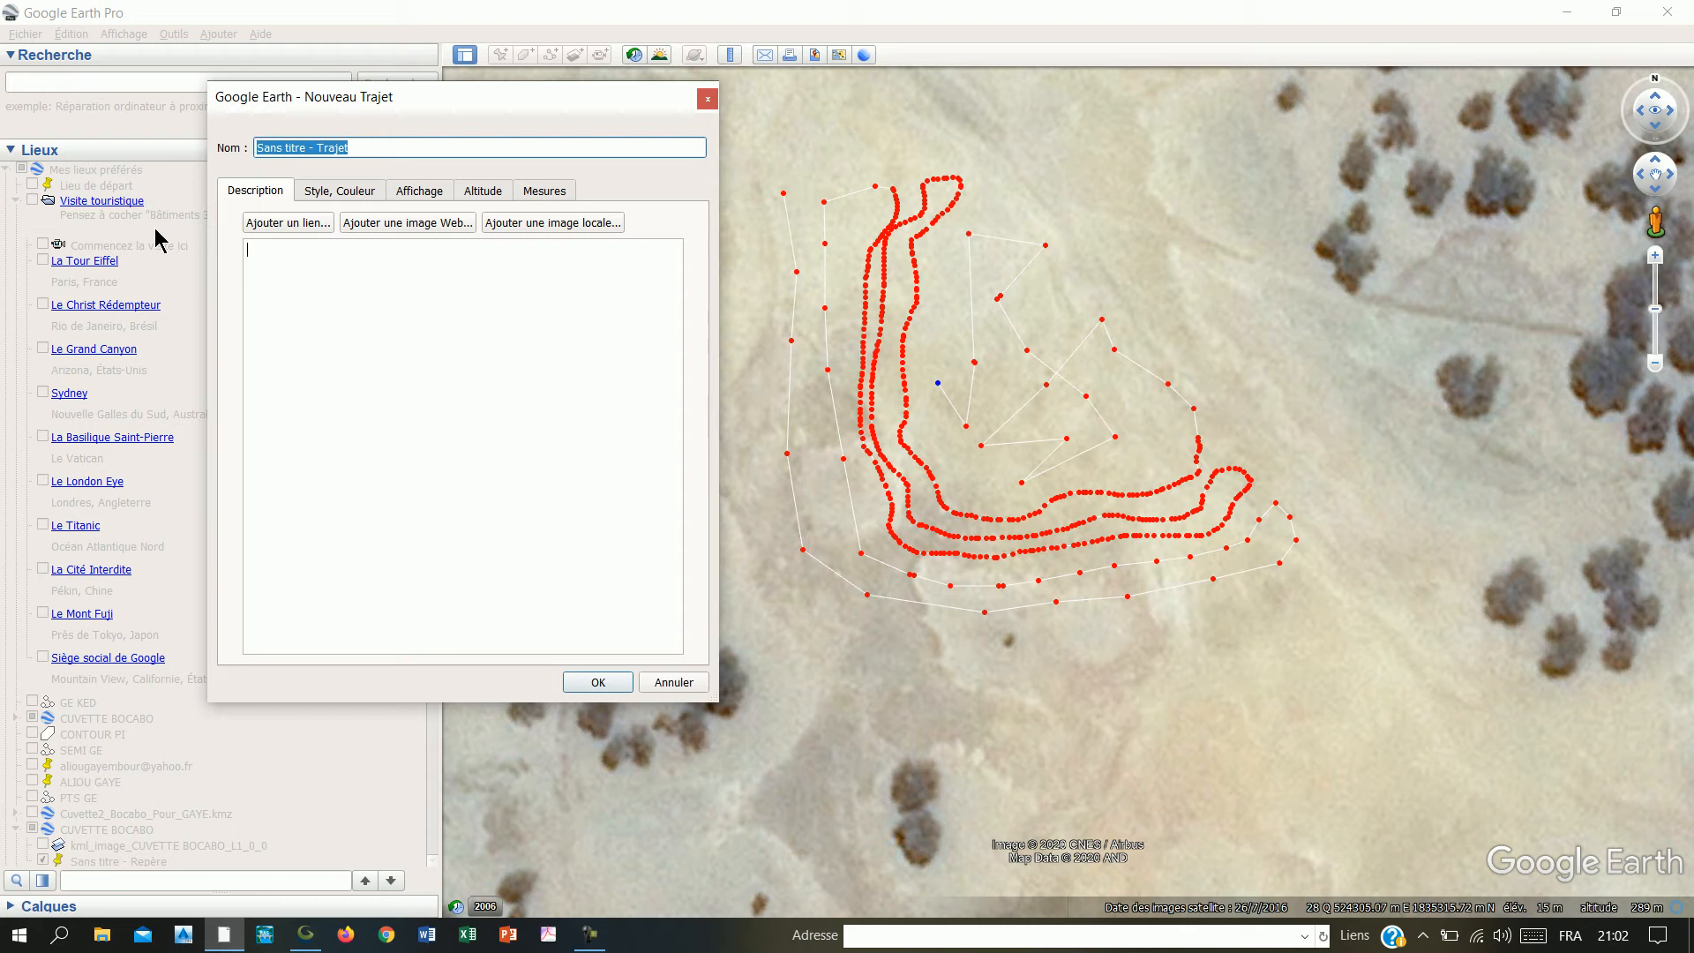
pyautogui.write('XYZ GE')
pyautogui.click(611, 684)
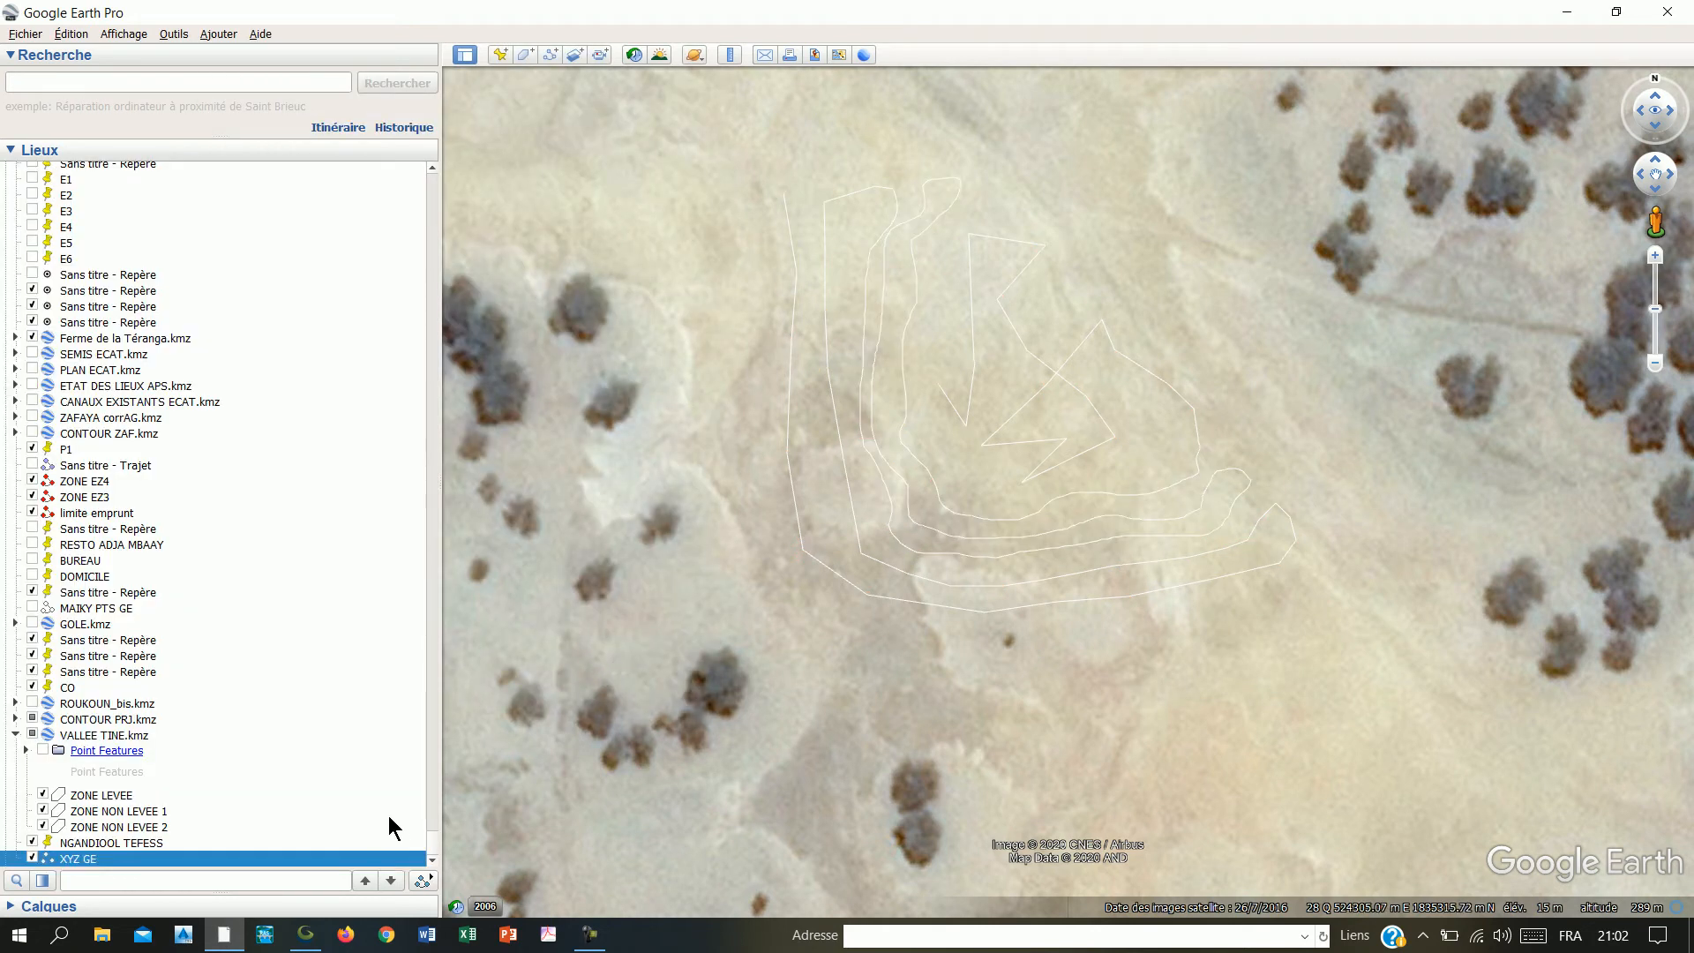
# - Save the XYZ GE path to the Documents folder as XYZ GE.kml in Kml format
pyautogui.rightClick(95, 856)
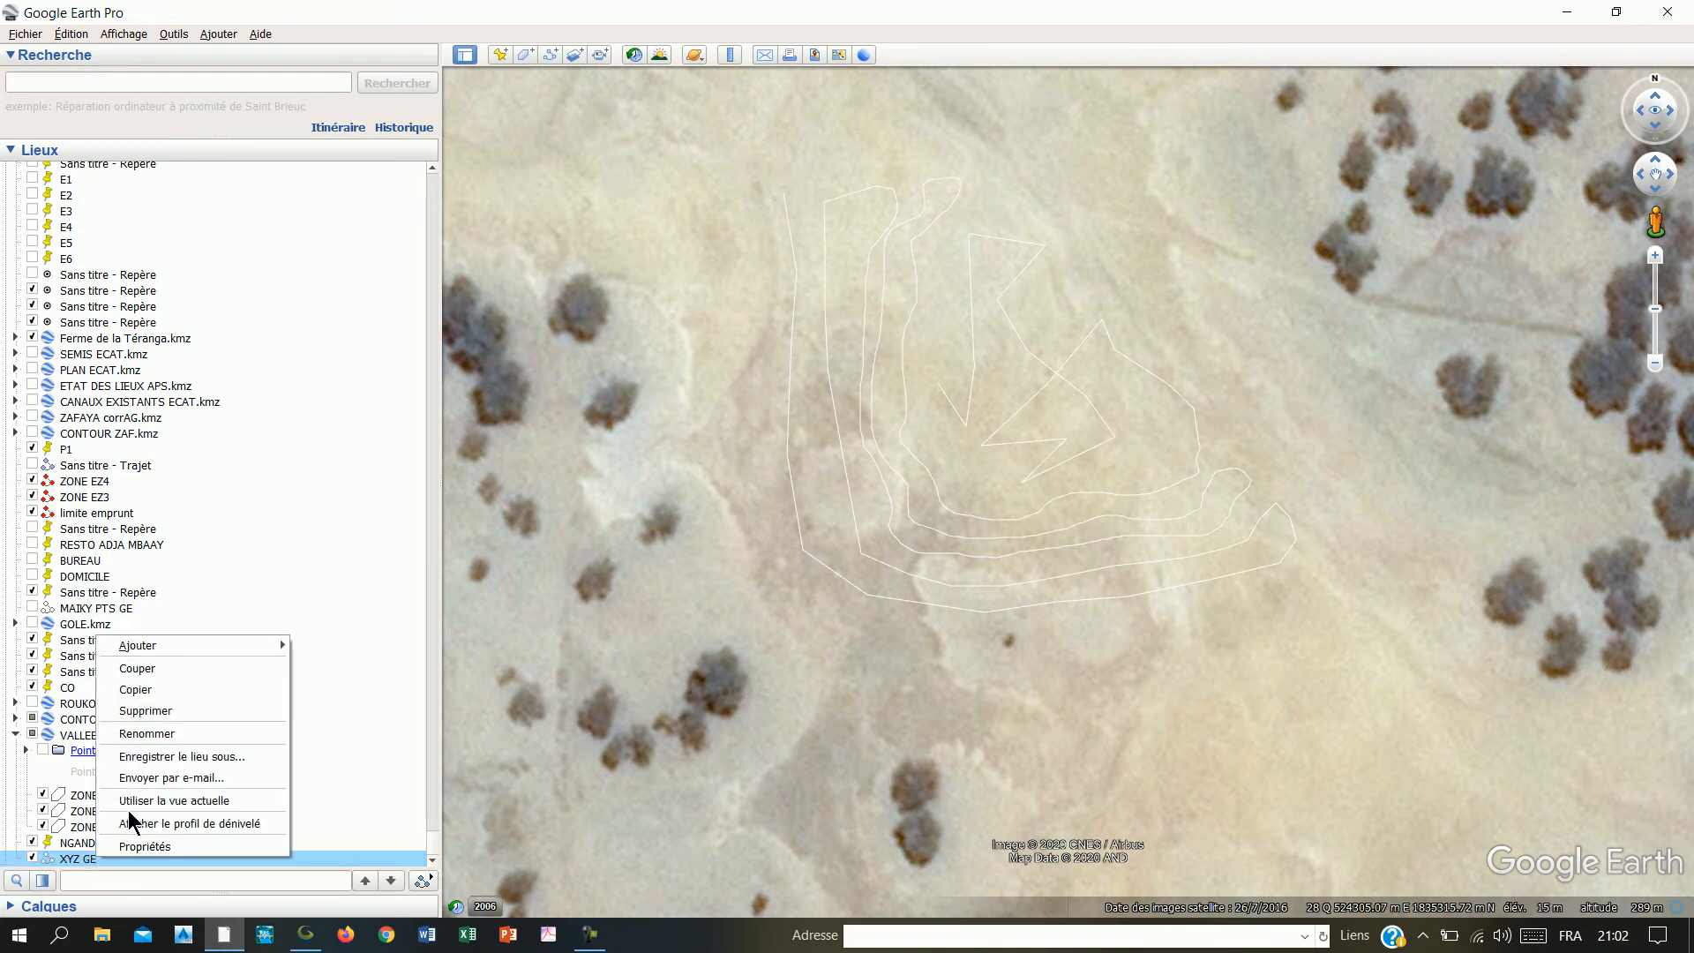
pyautogui.click(194, 757)
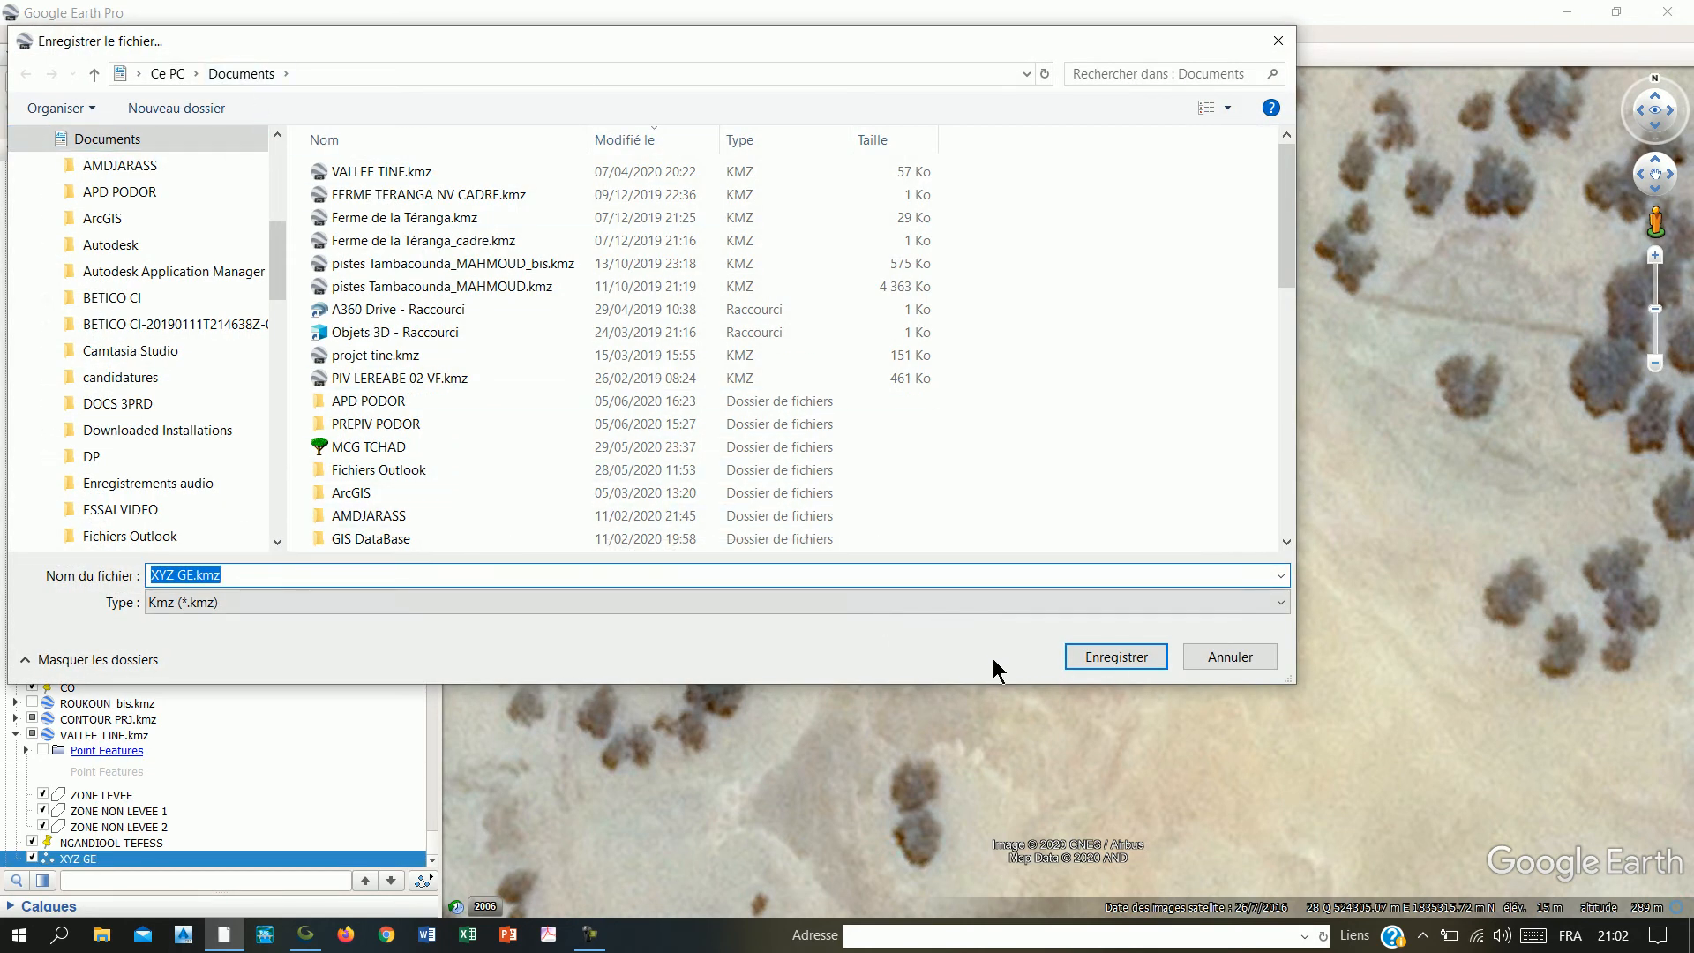
pyautogui.click(1134, 662)
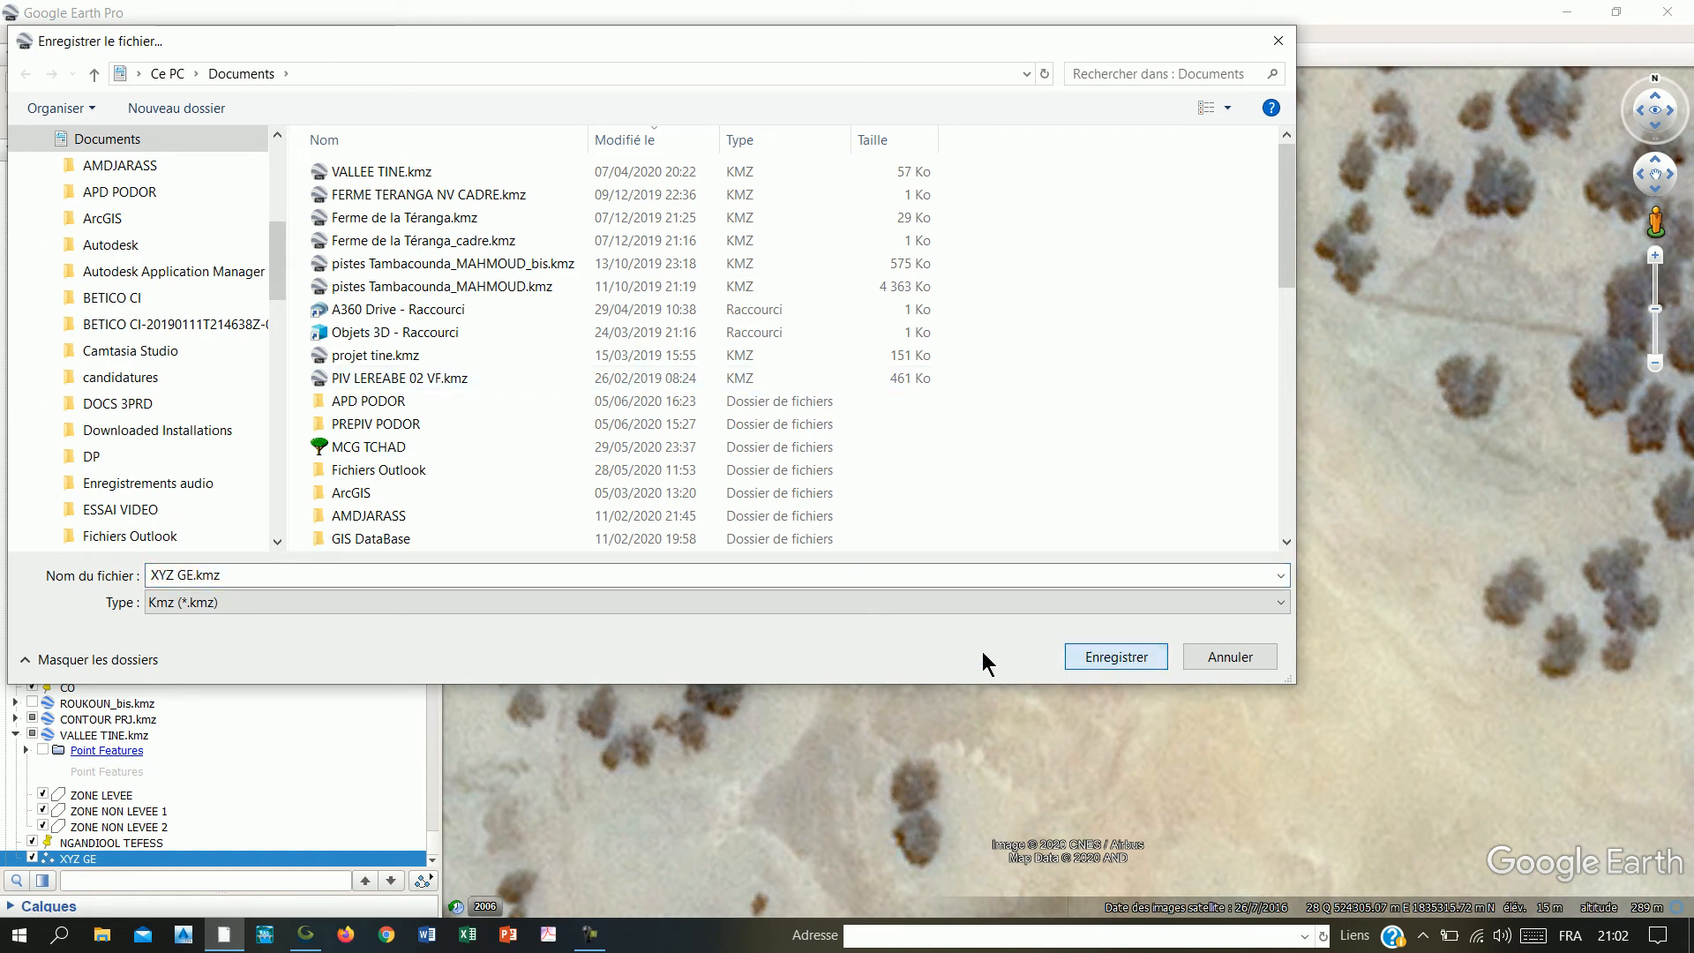
pyautogui.click(967, 605)
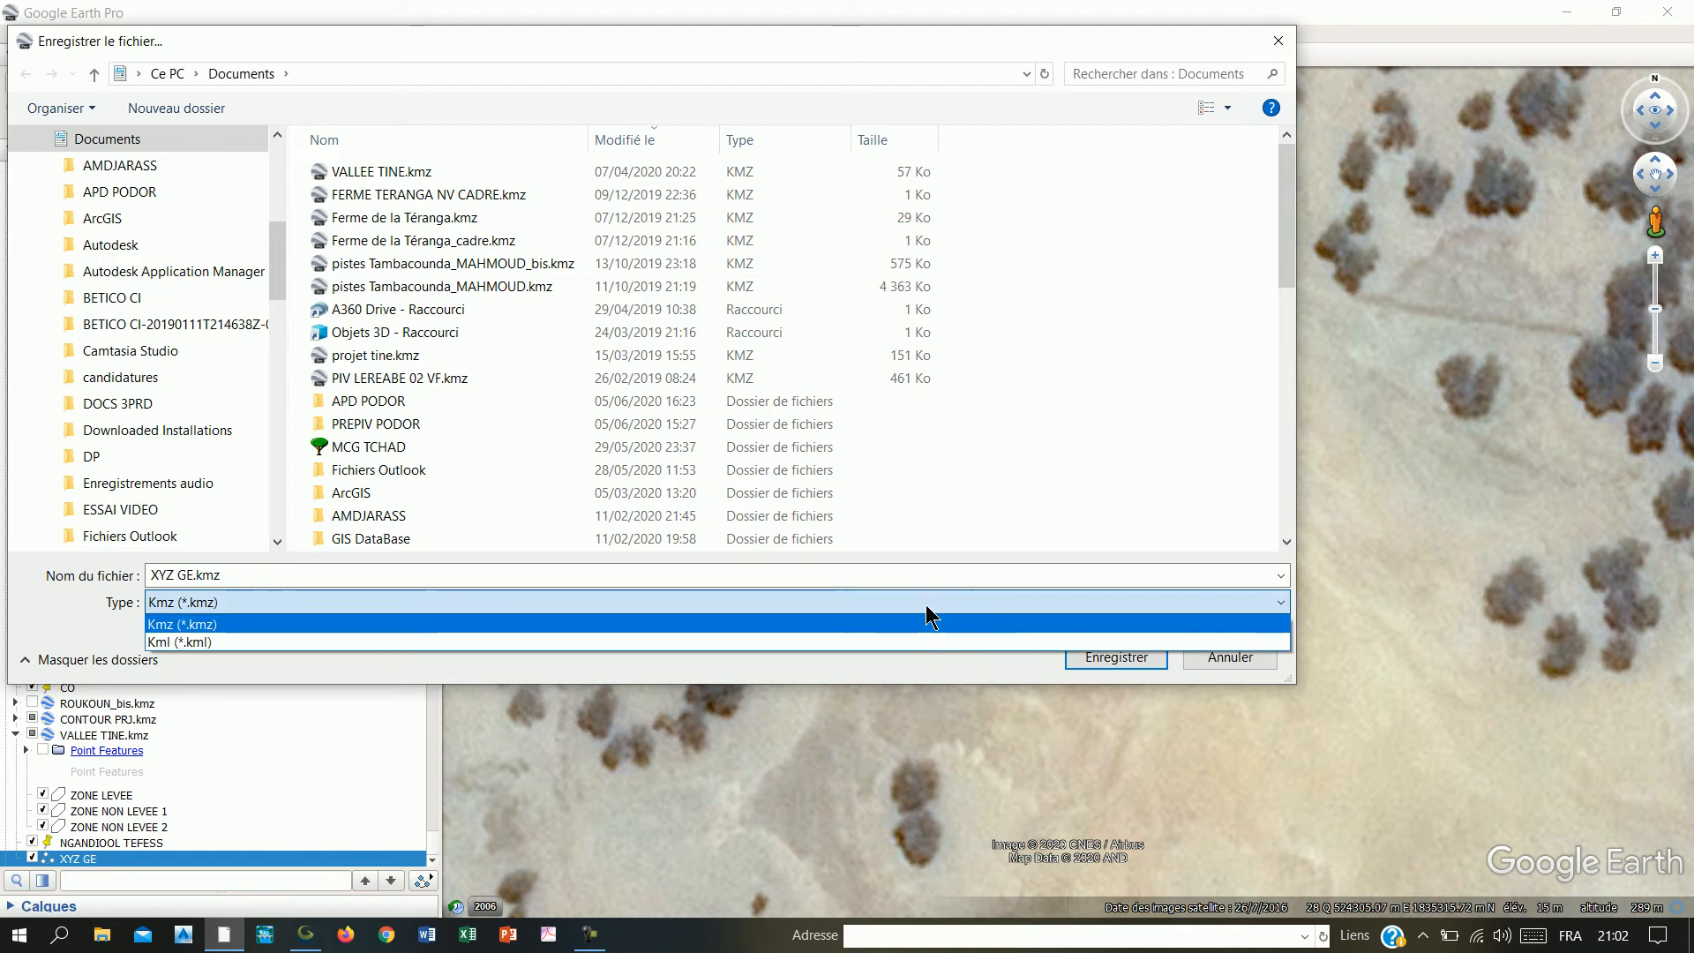
pyautogui.click(362, 644)
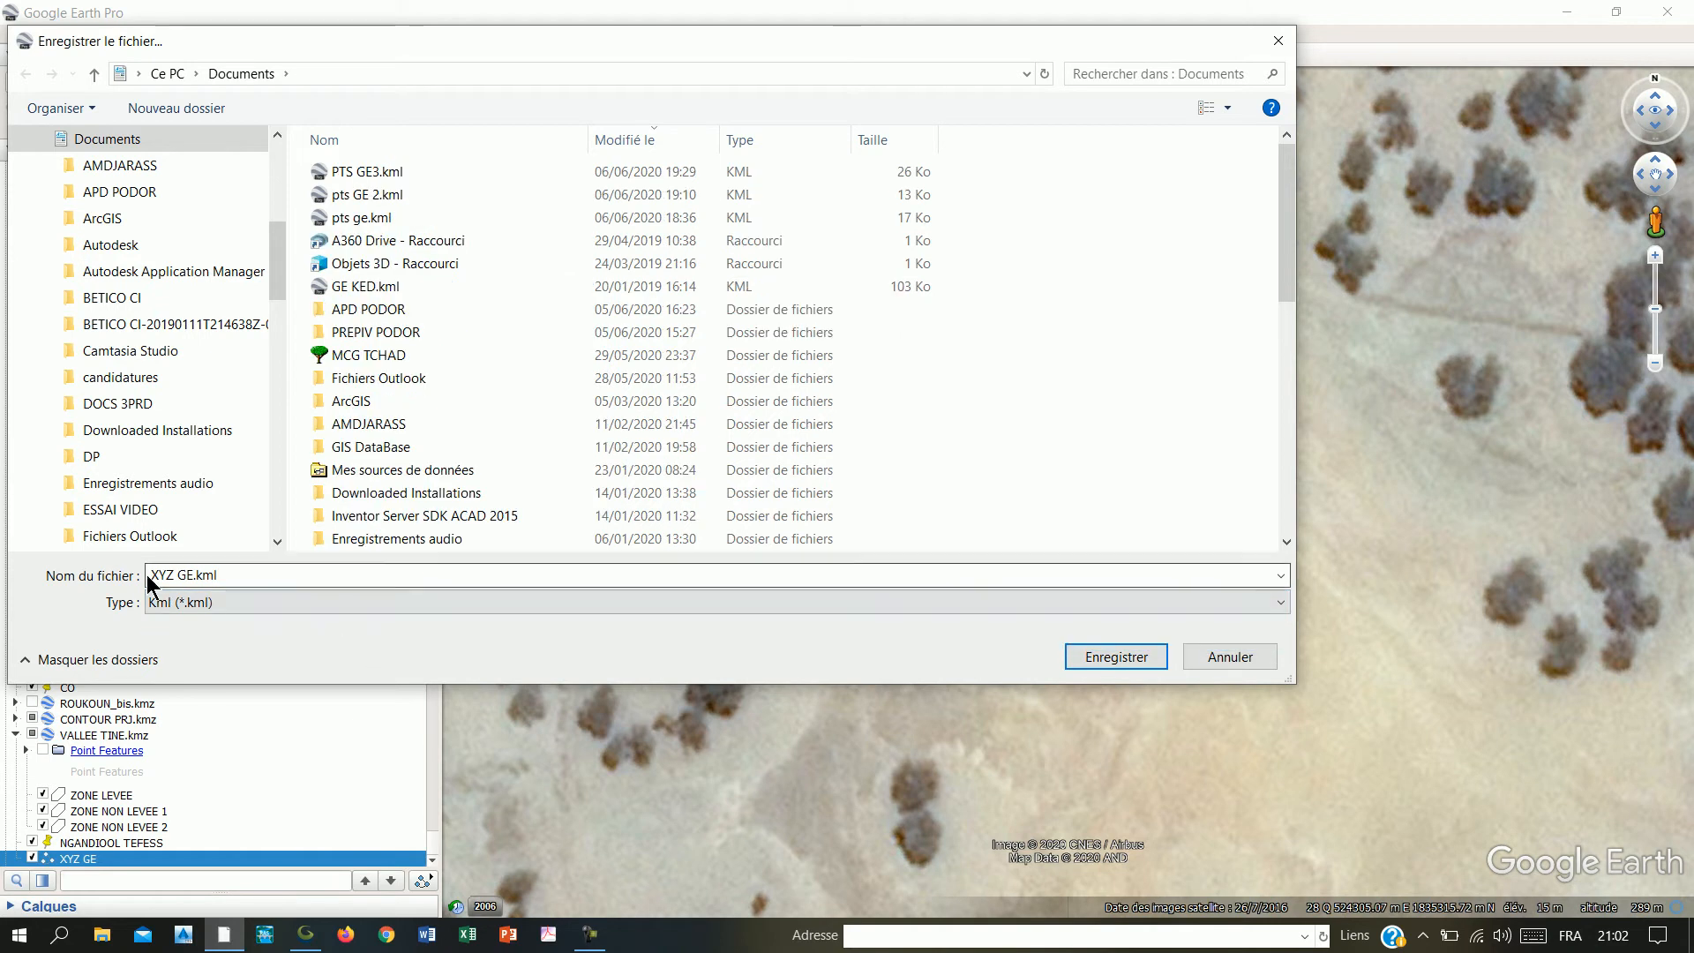
pyautogui.click(1103, 657)
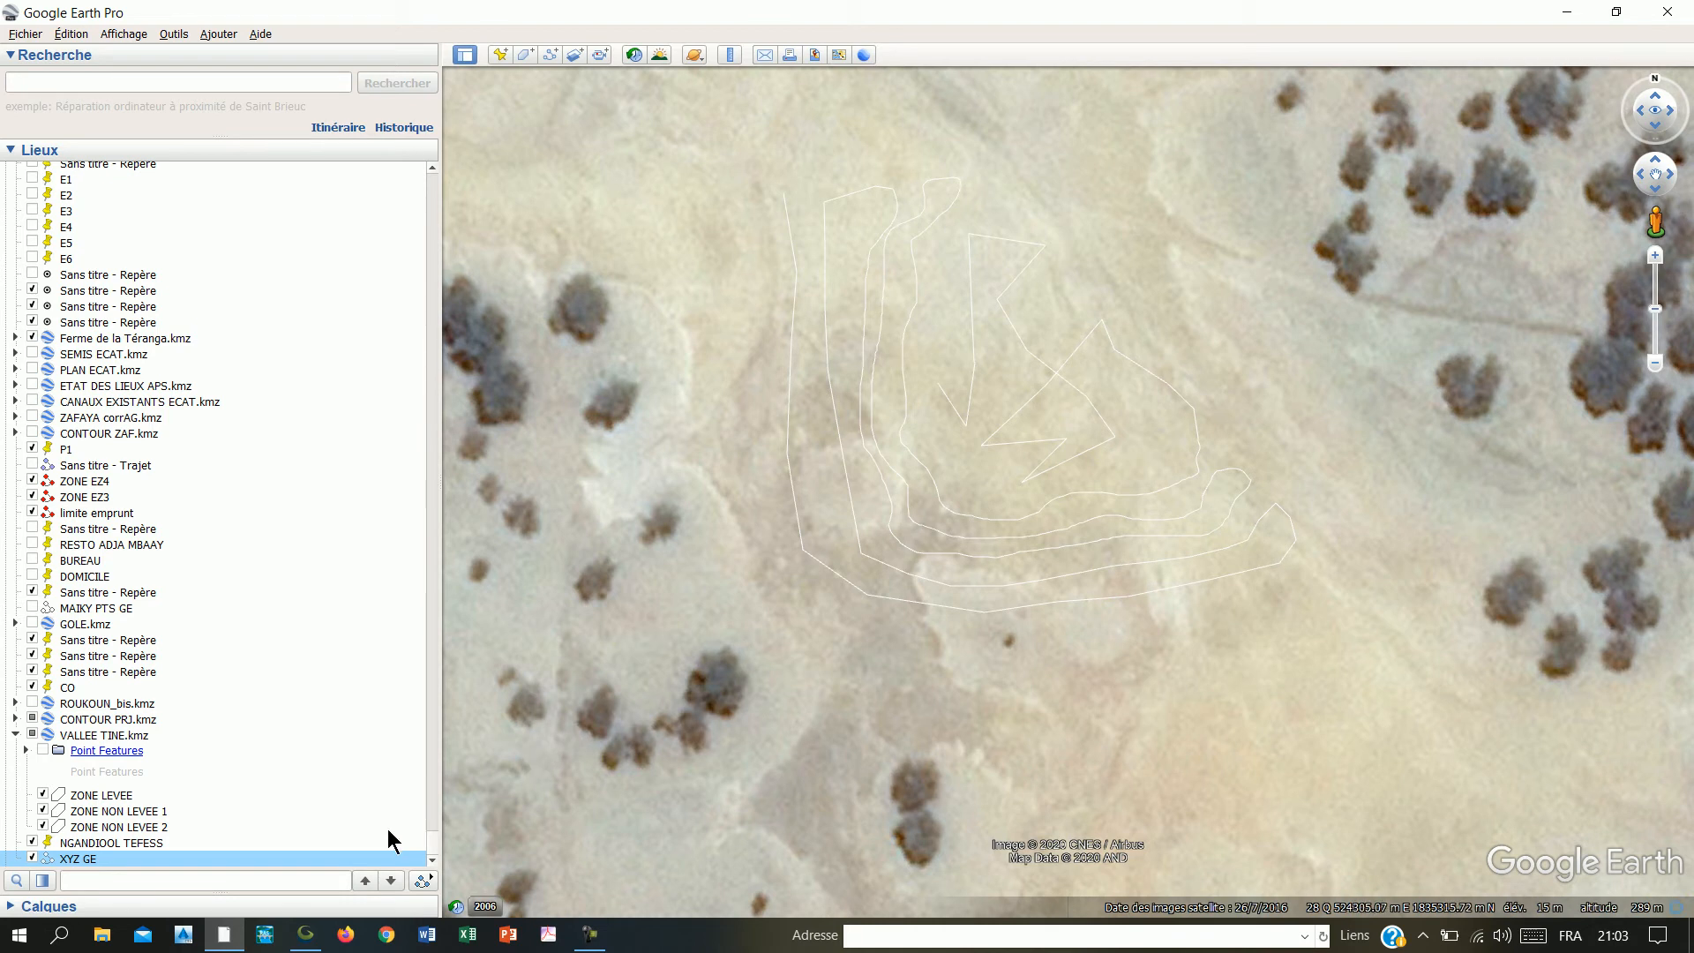
# - Switch to Firefox and search the web for "gps visualizer"
pyautogui.click(347, 936)
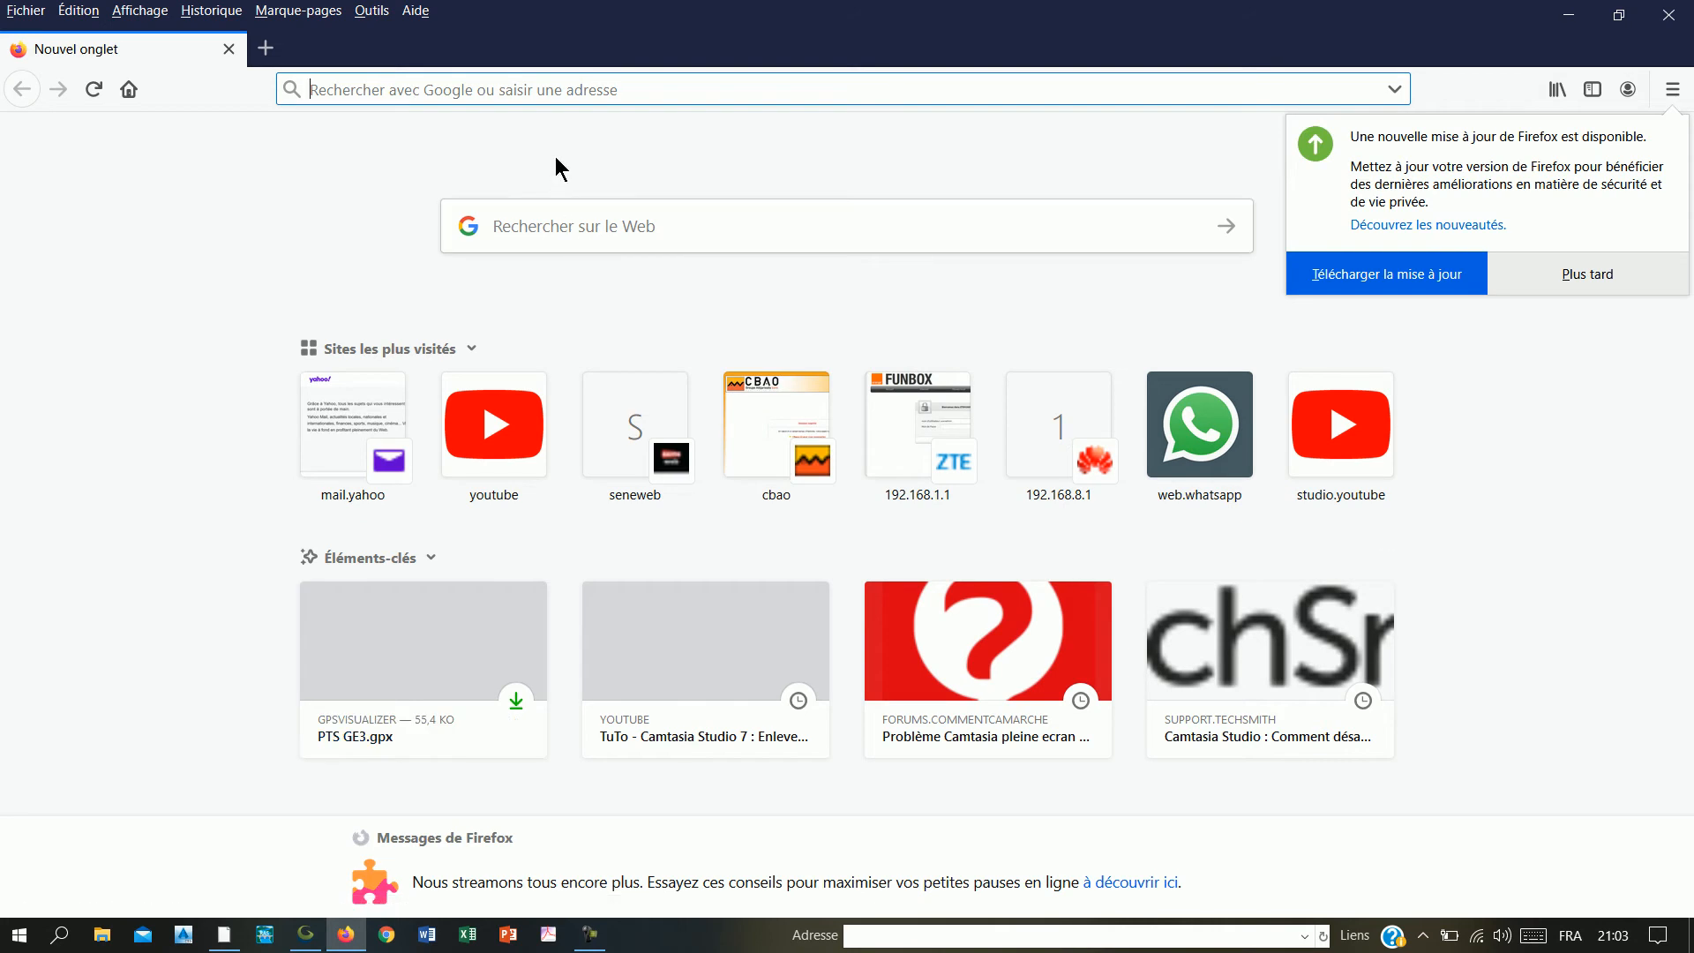
pyautogui.click(615, 226)
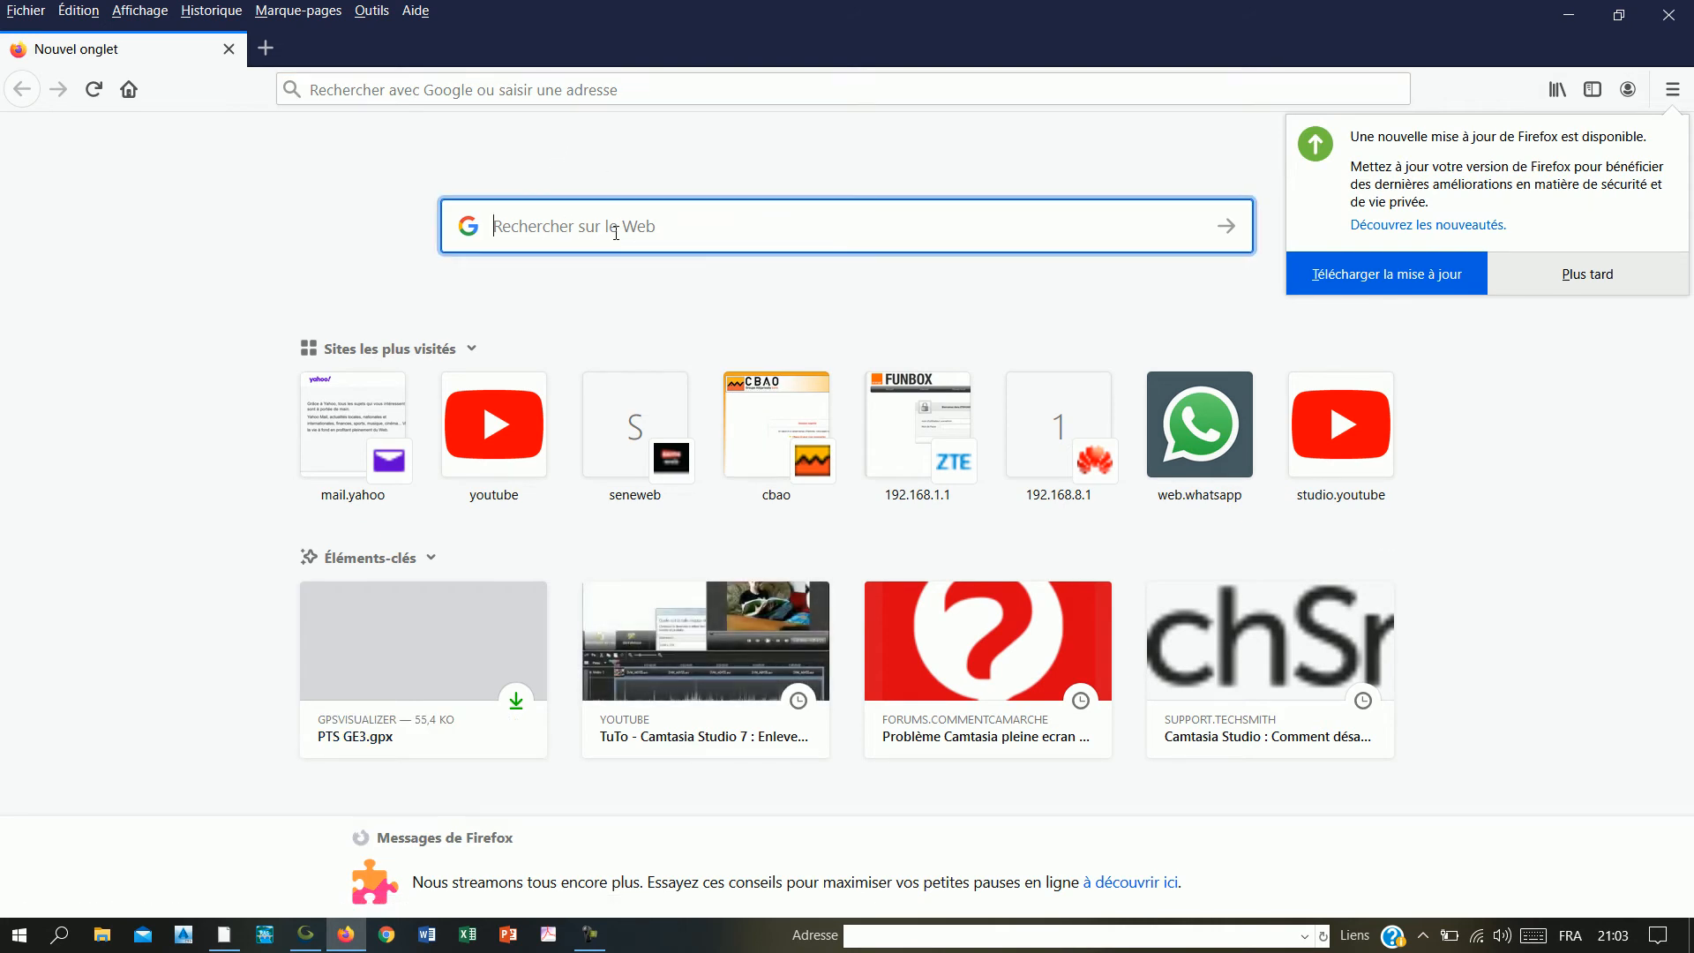
pyautogui.write('G')
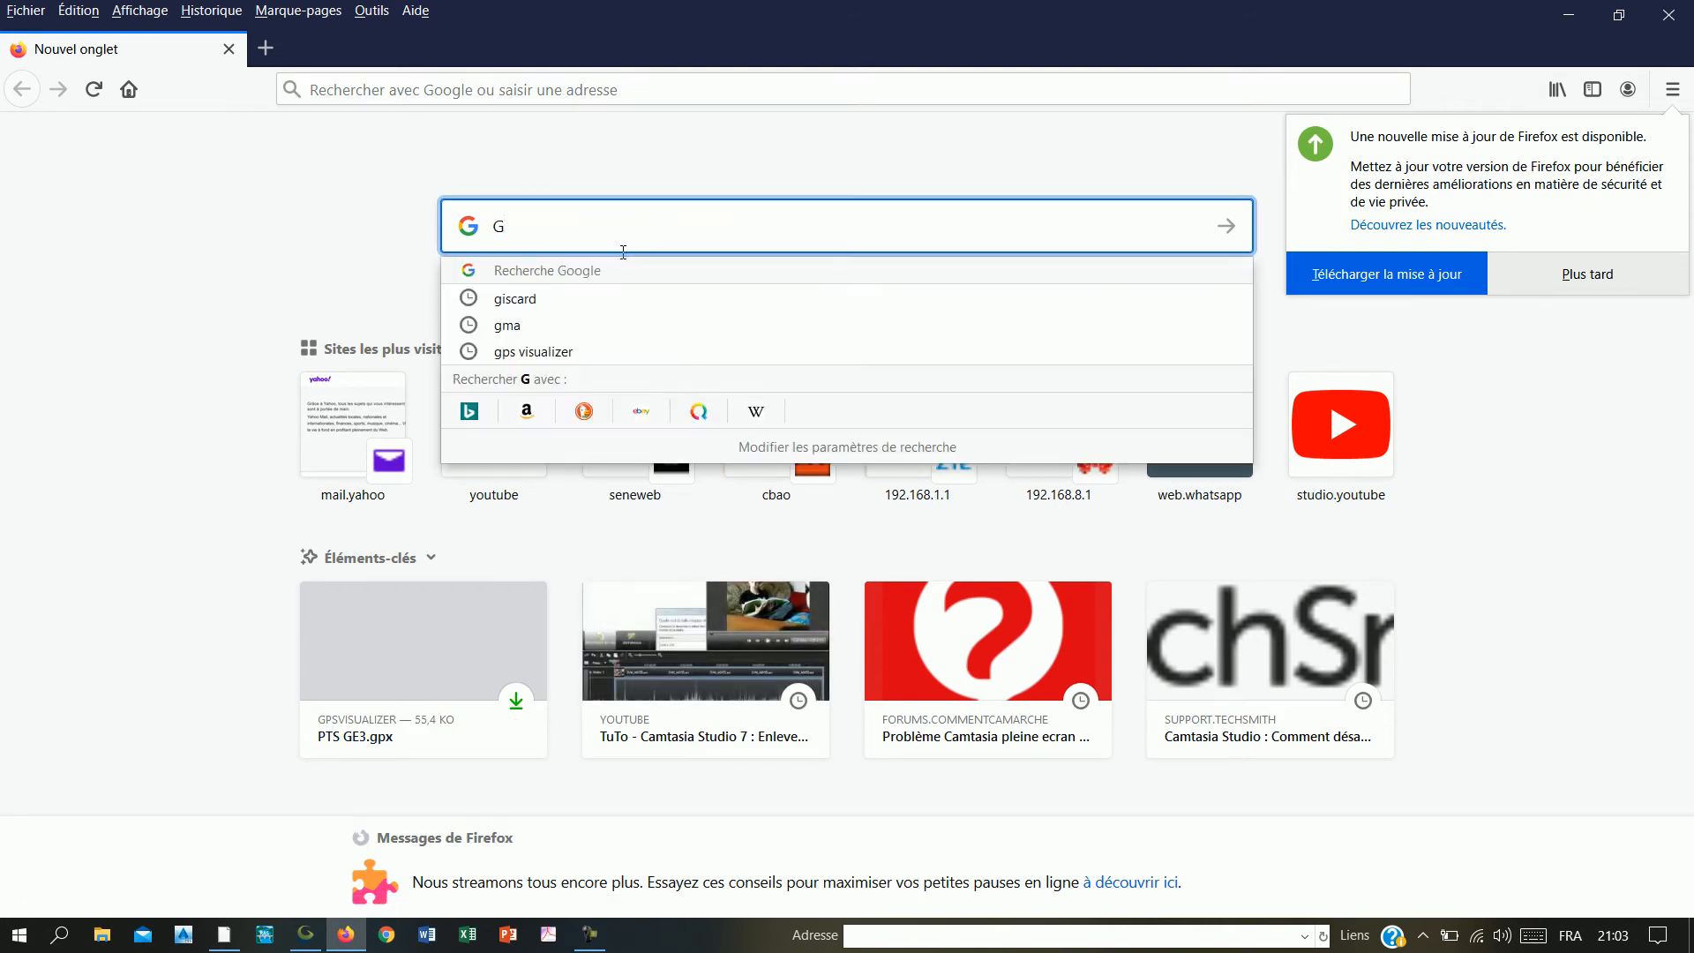
pyautogui.write('PS')
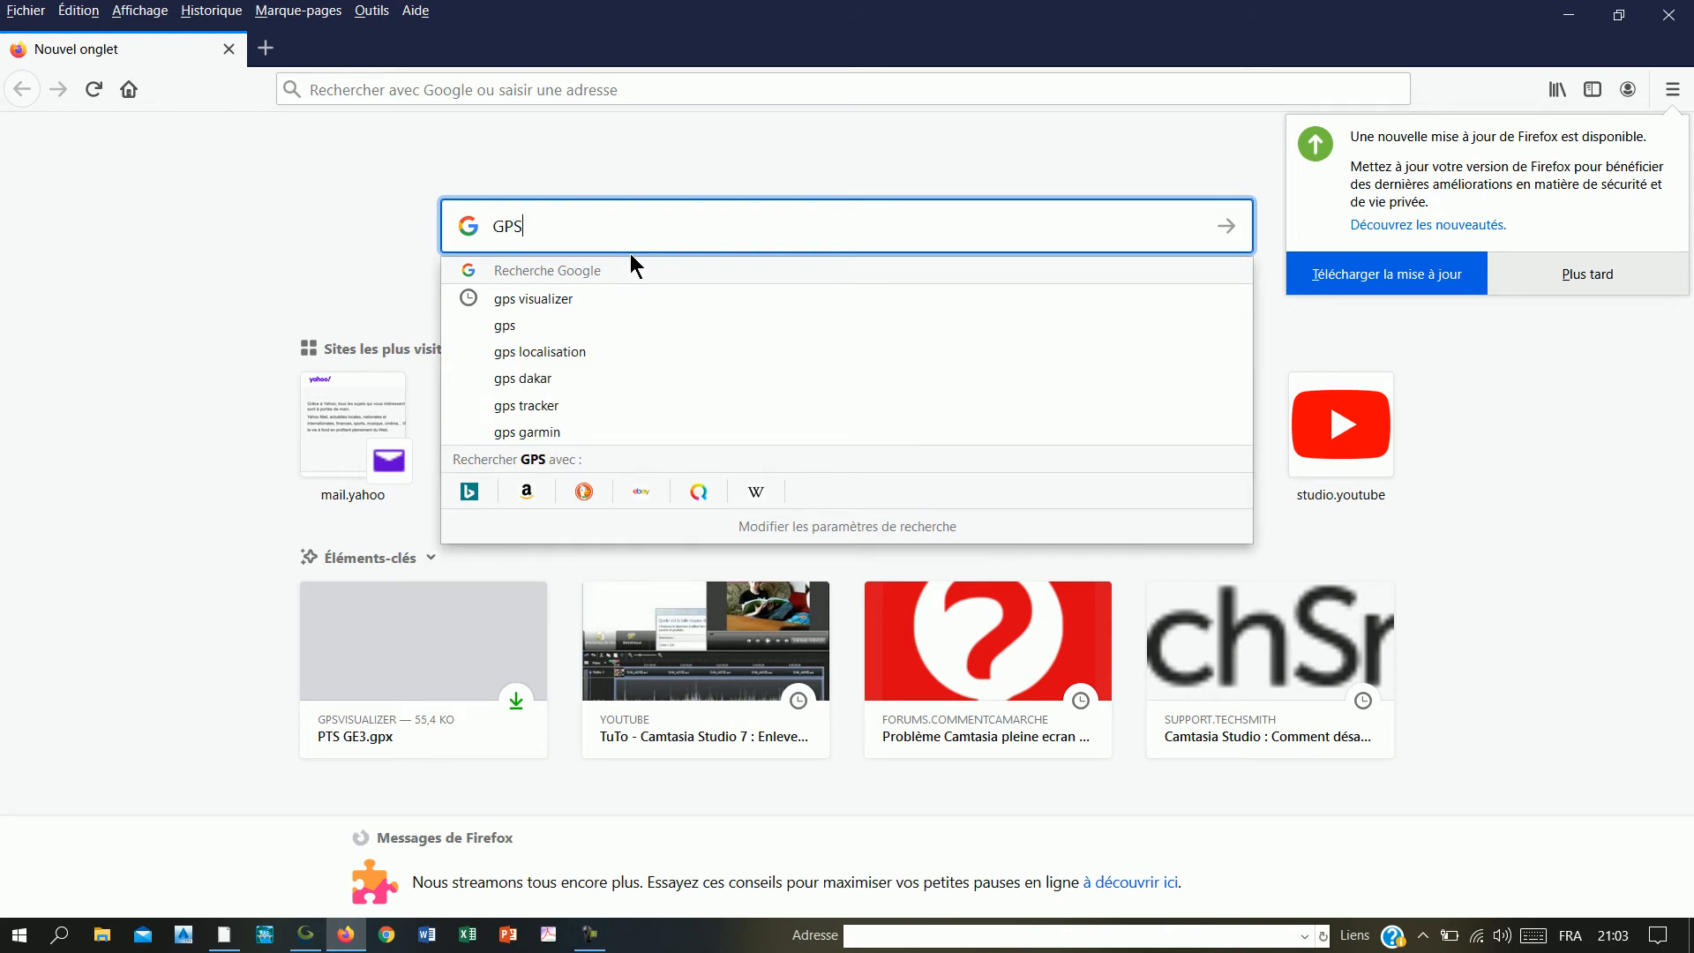
pyautogui.click(563, 300)
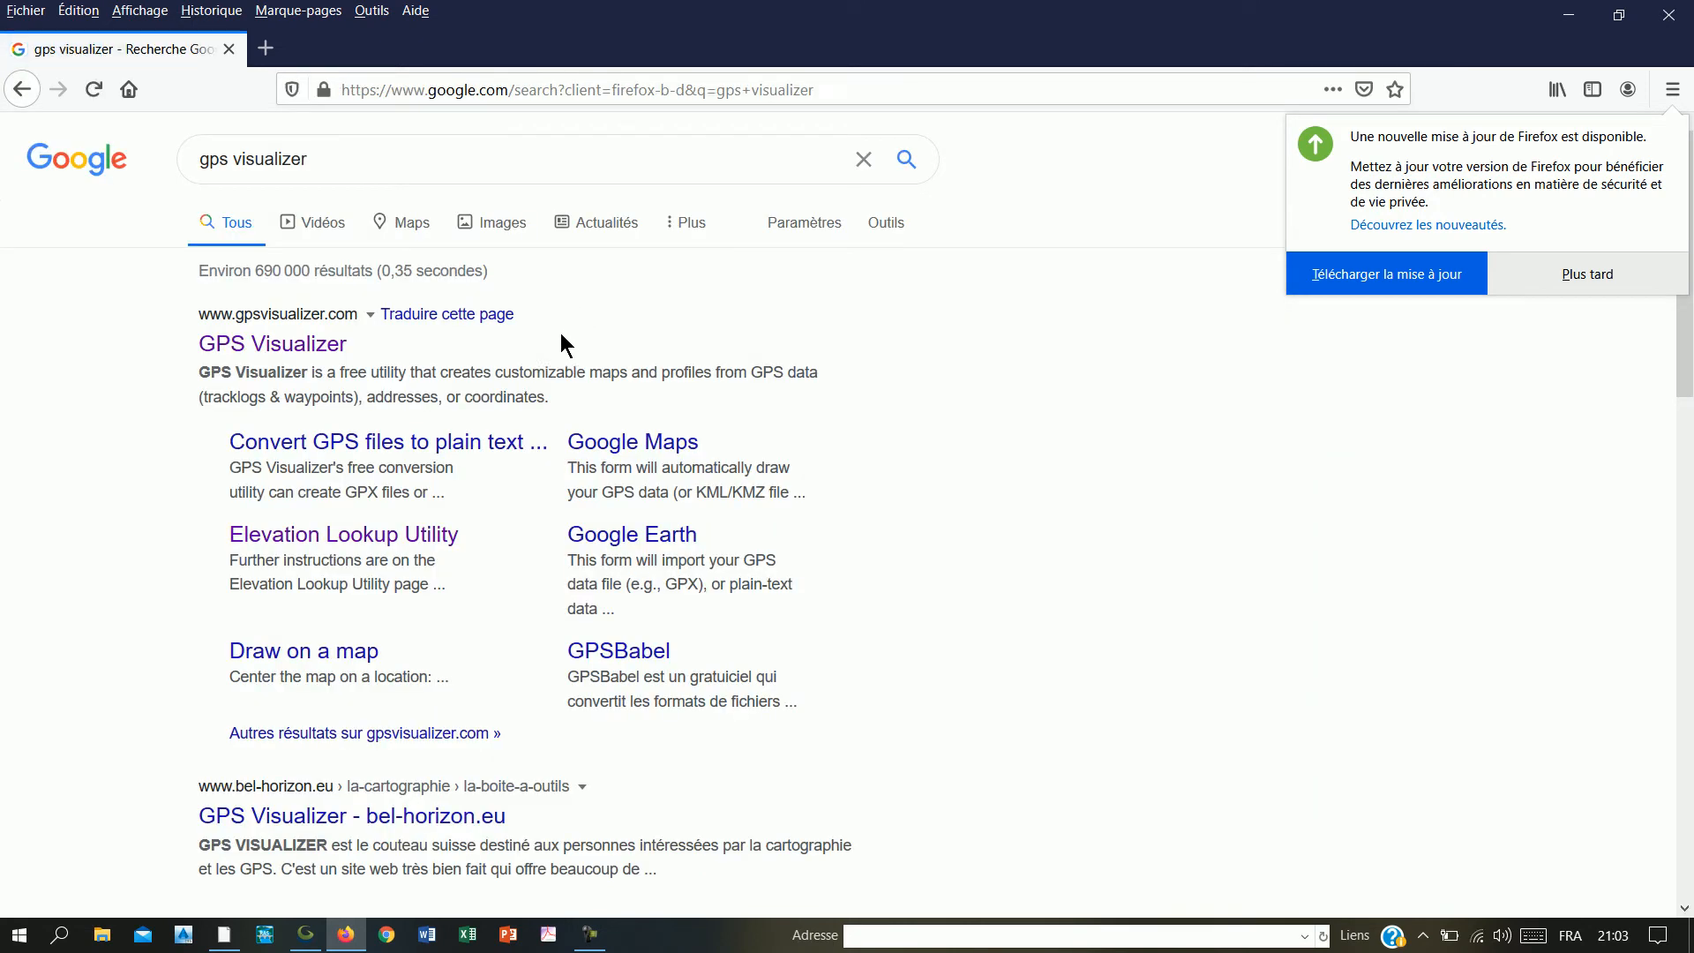
# - Refine the search to "gps visualizer elevation" and open GPS Visualizer's page for assigning DEM elevation data to coordinates
pyautogui.click(345, 161)
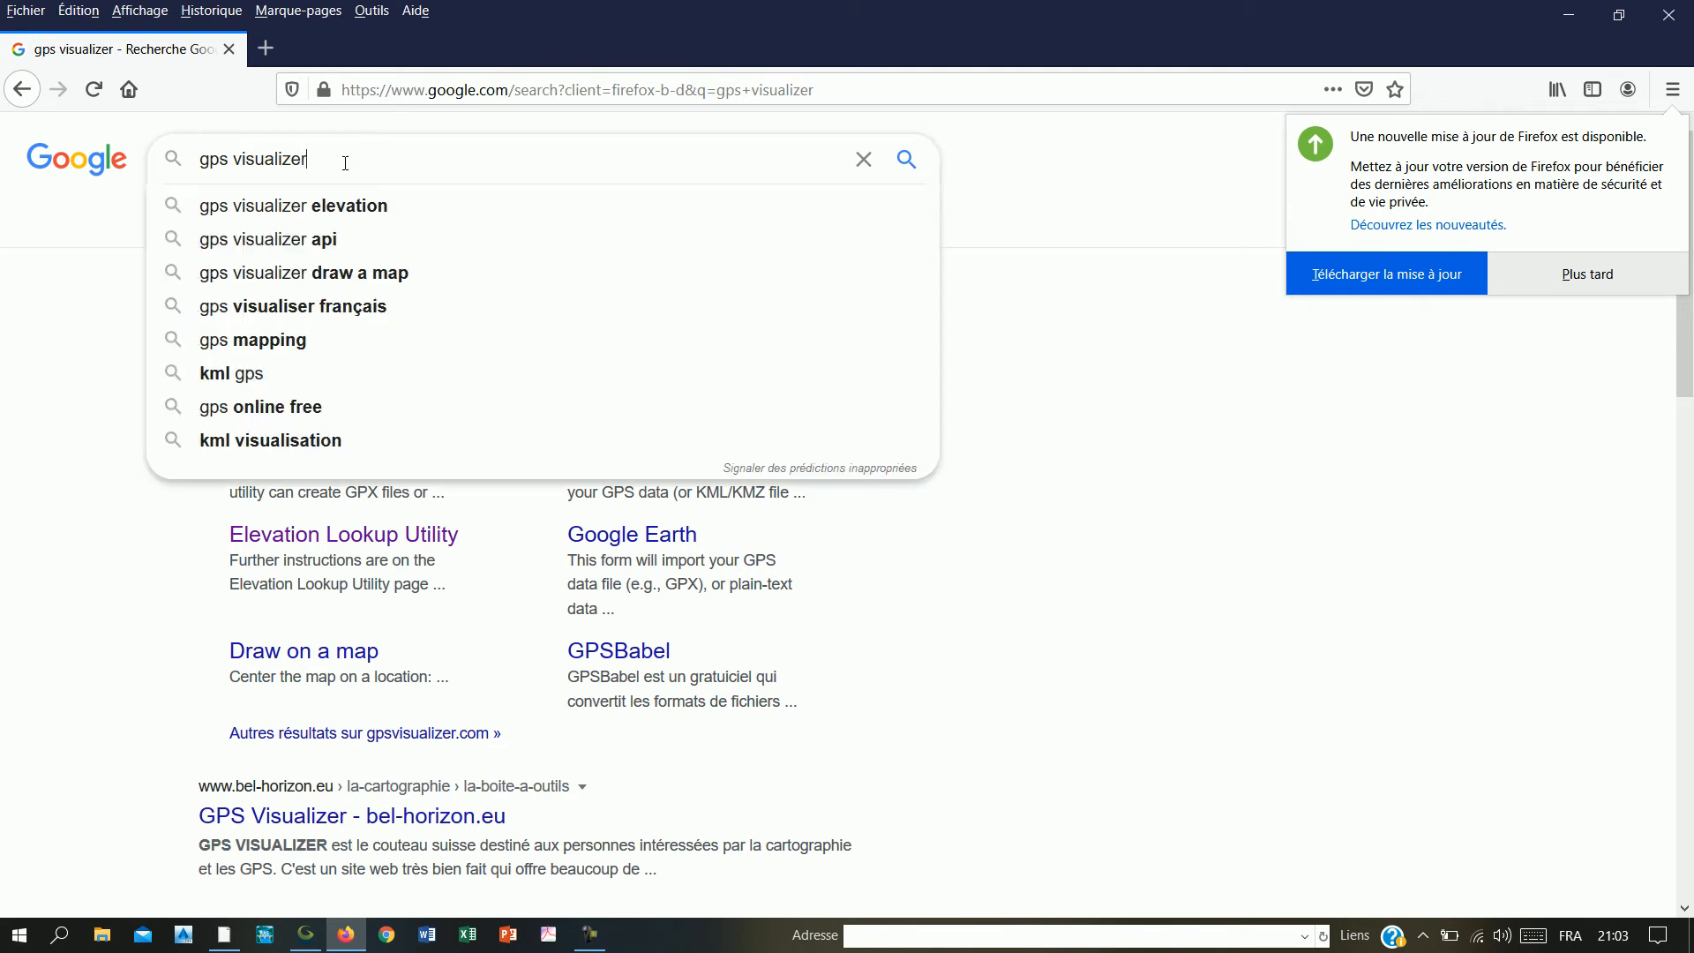
pyautogui.click(339, 208)
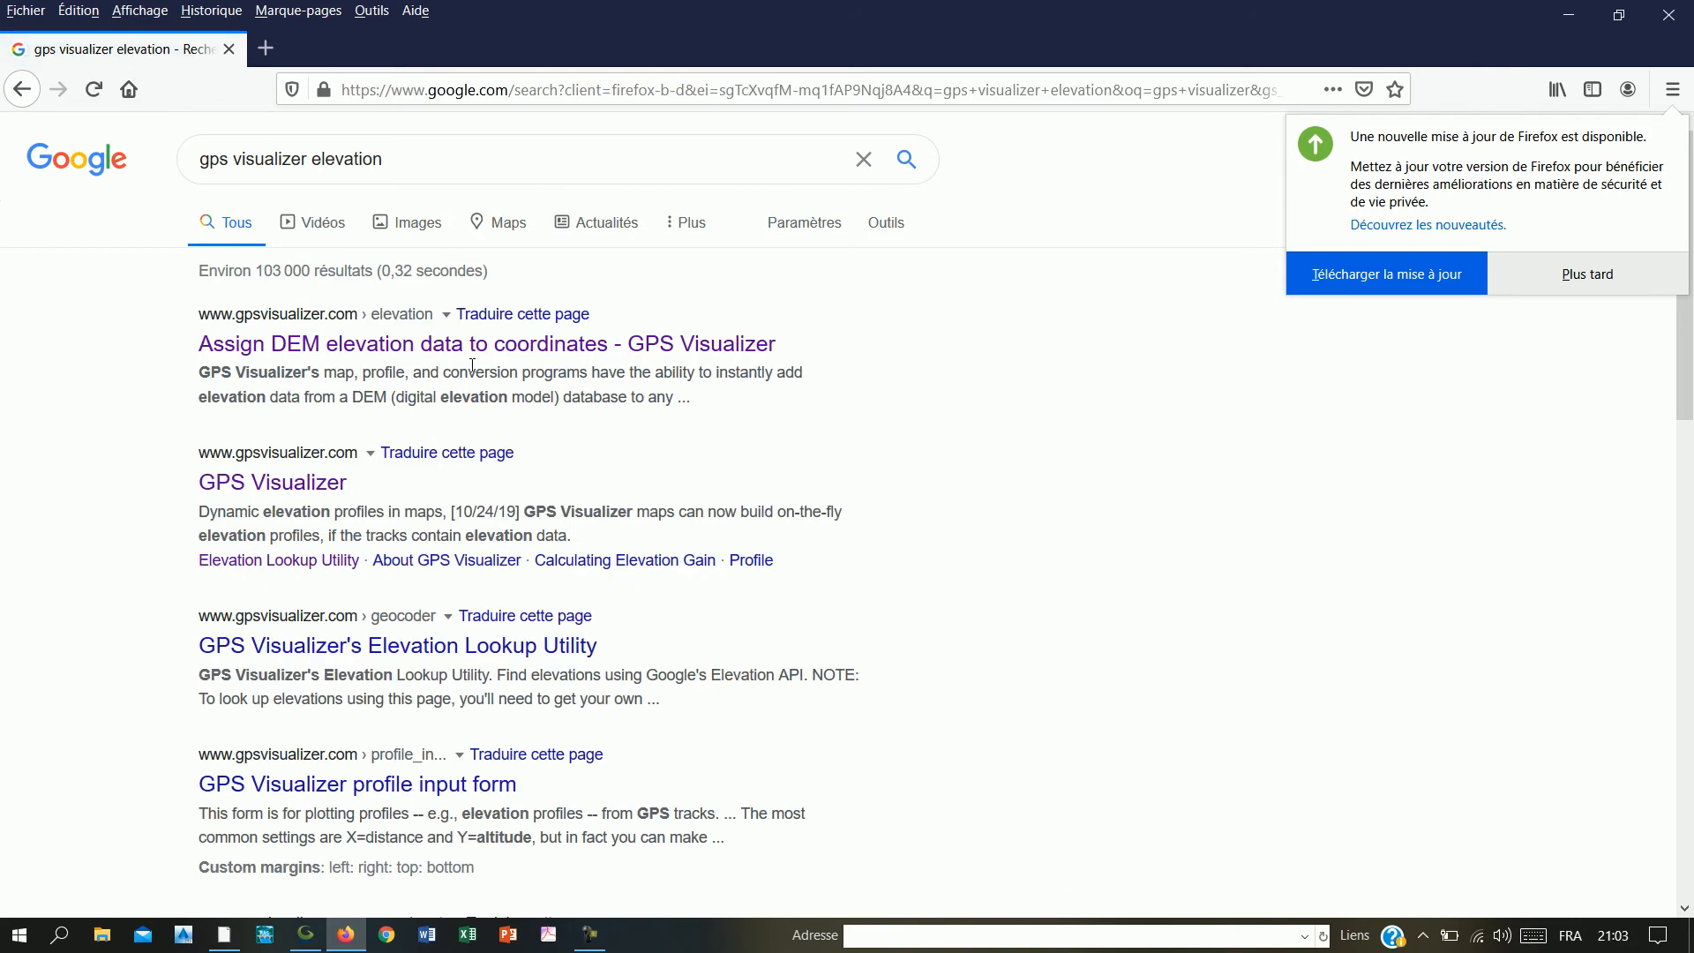
pyautogui.click(446, 348)
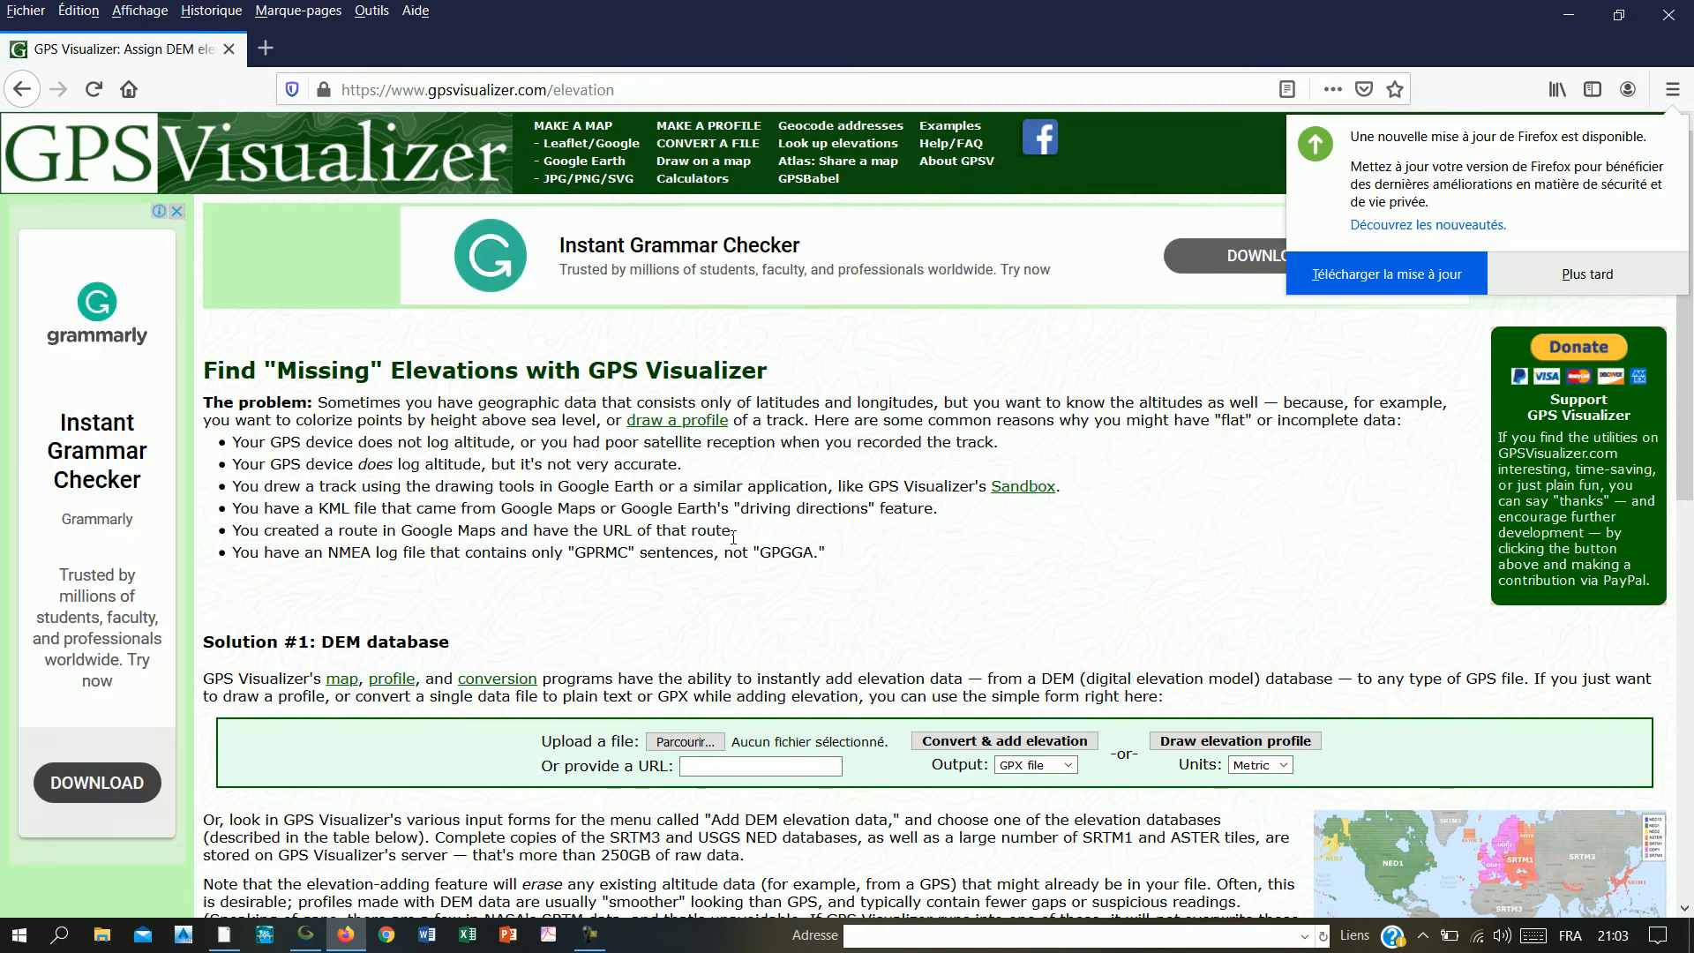
# - Upload XYZ GE.kml to the DEM database form and convert it to a GPX file with elevation added
pyautogui.scroll(-2, 764, 549)
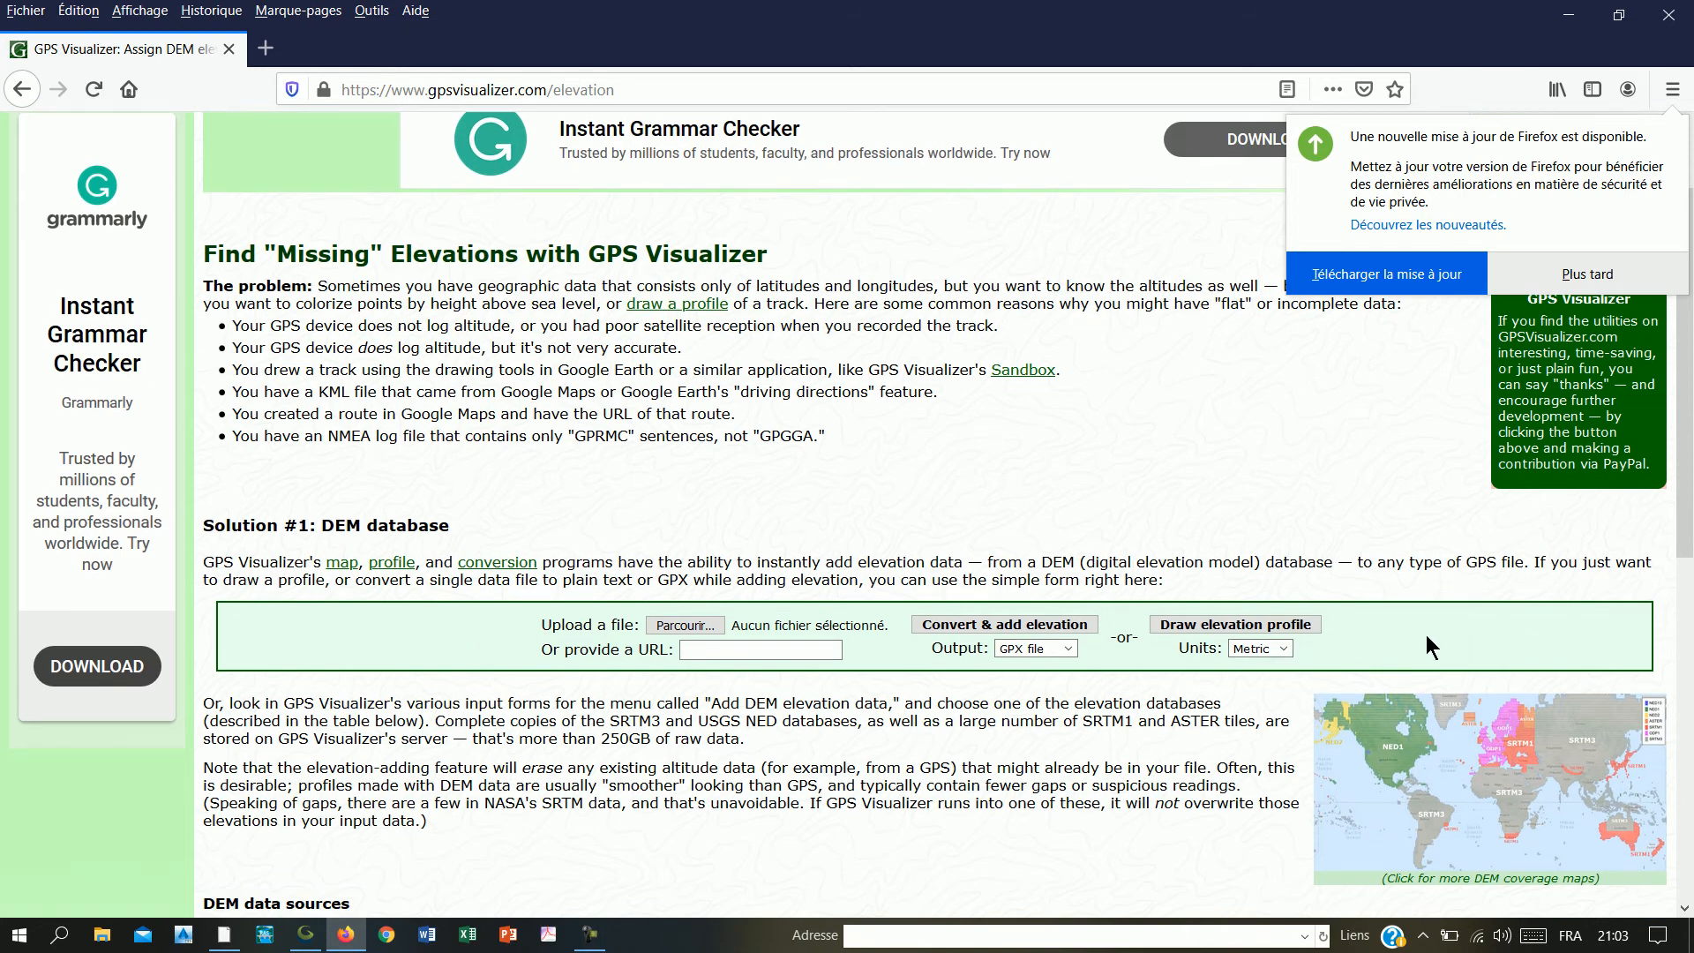
pyautogui.click(684, 622)
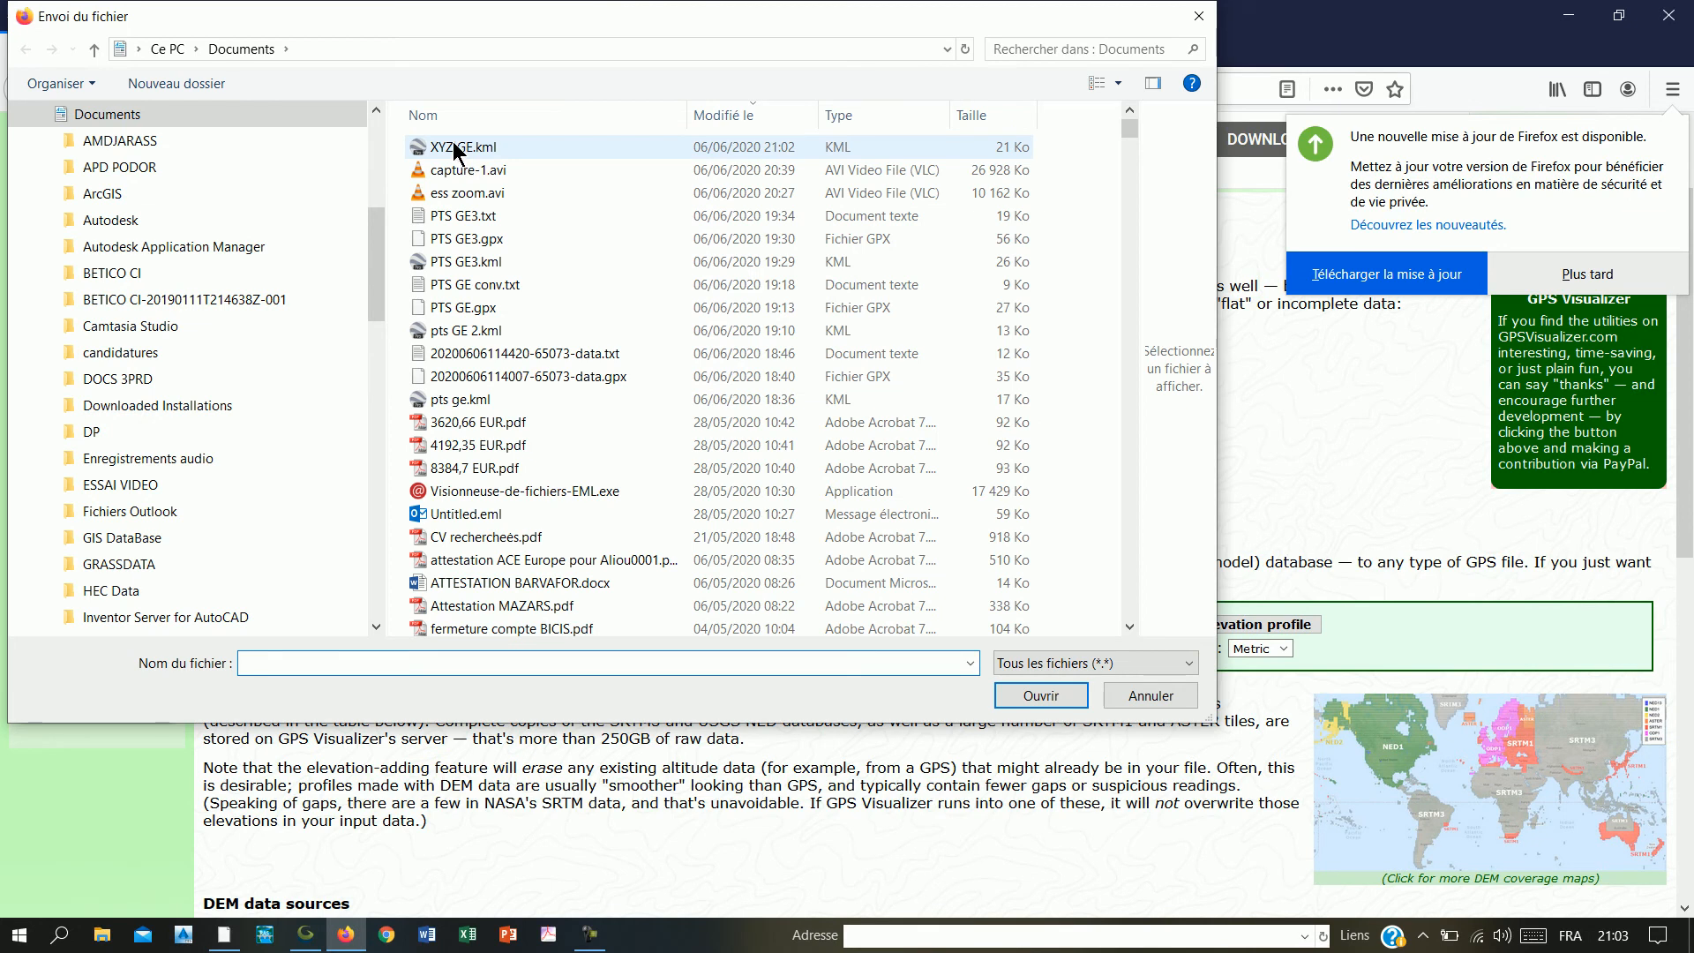
pyautogui.doubleClick(427, 142)
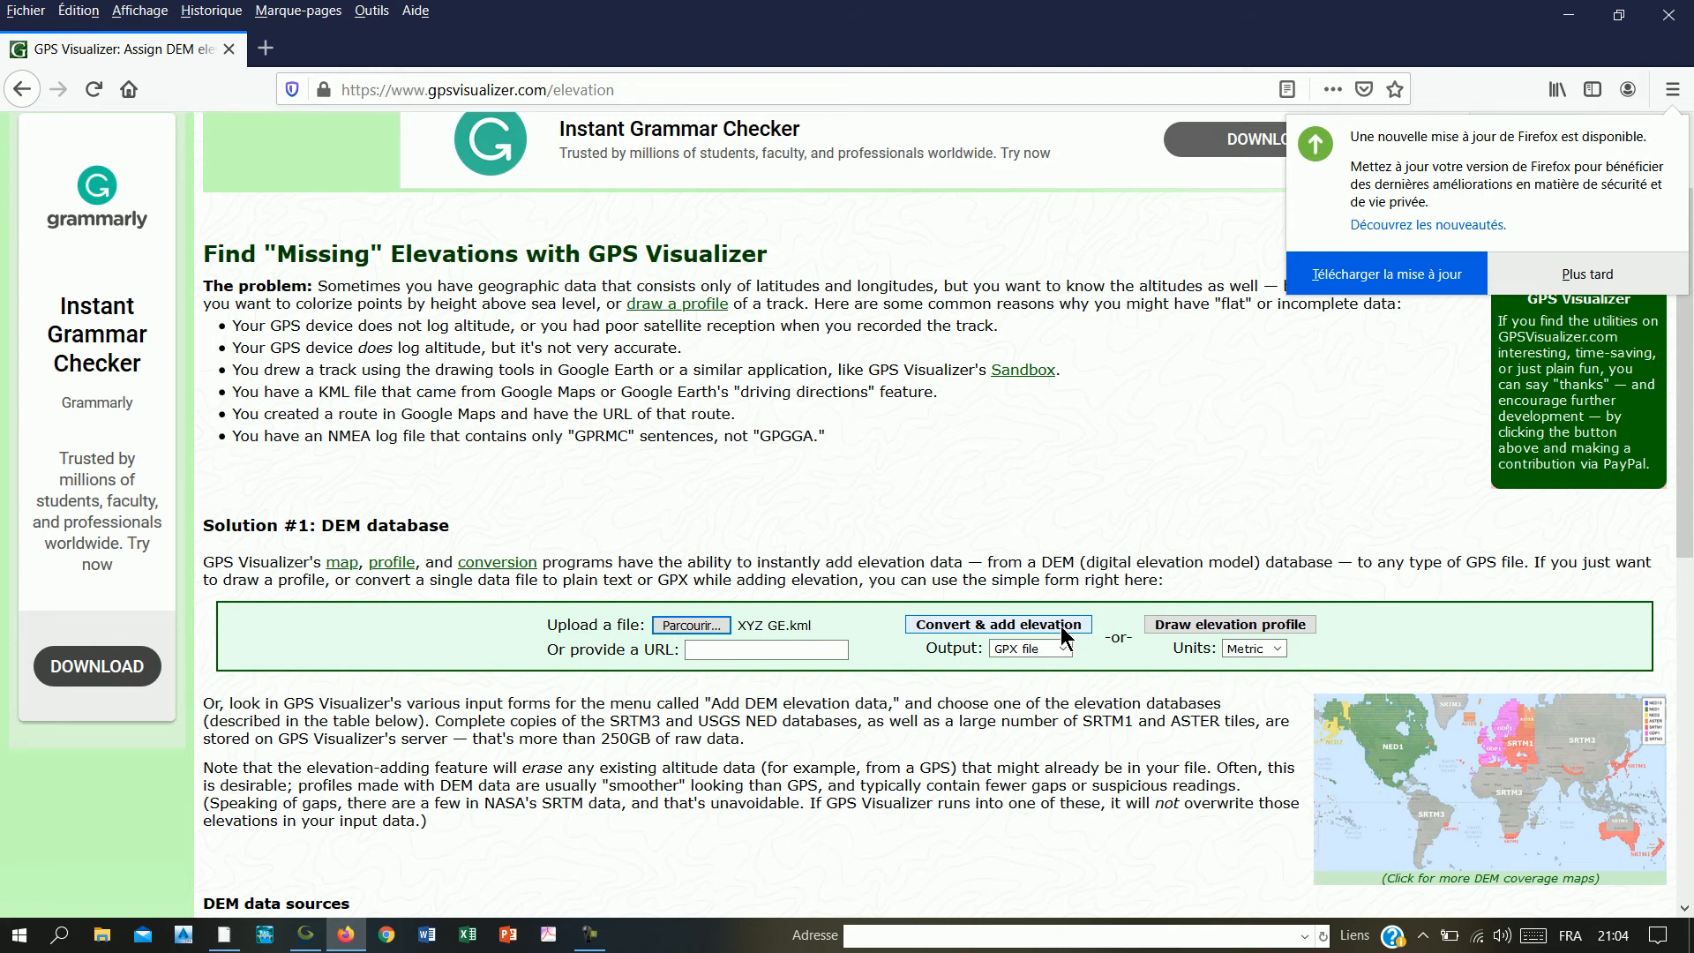
pyautogui.click(1057, 633)
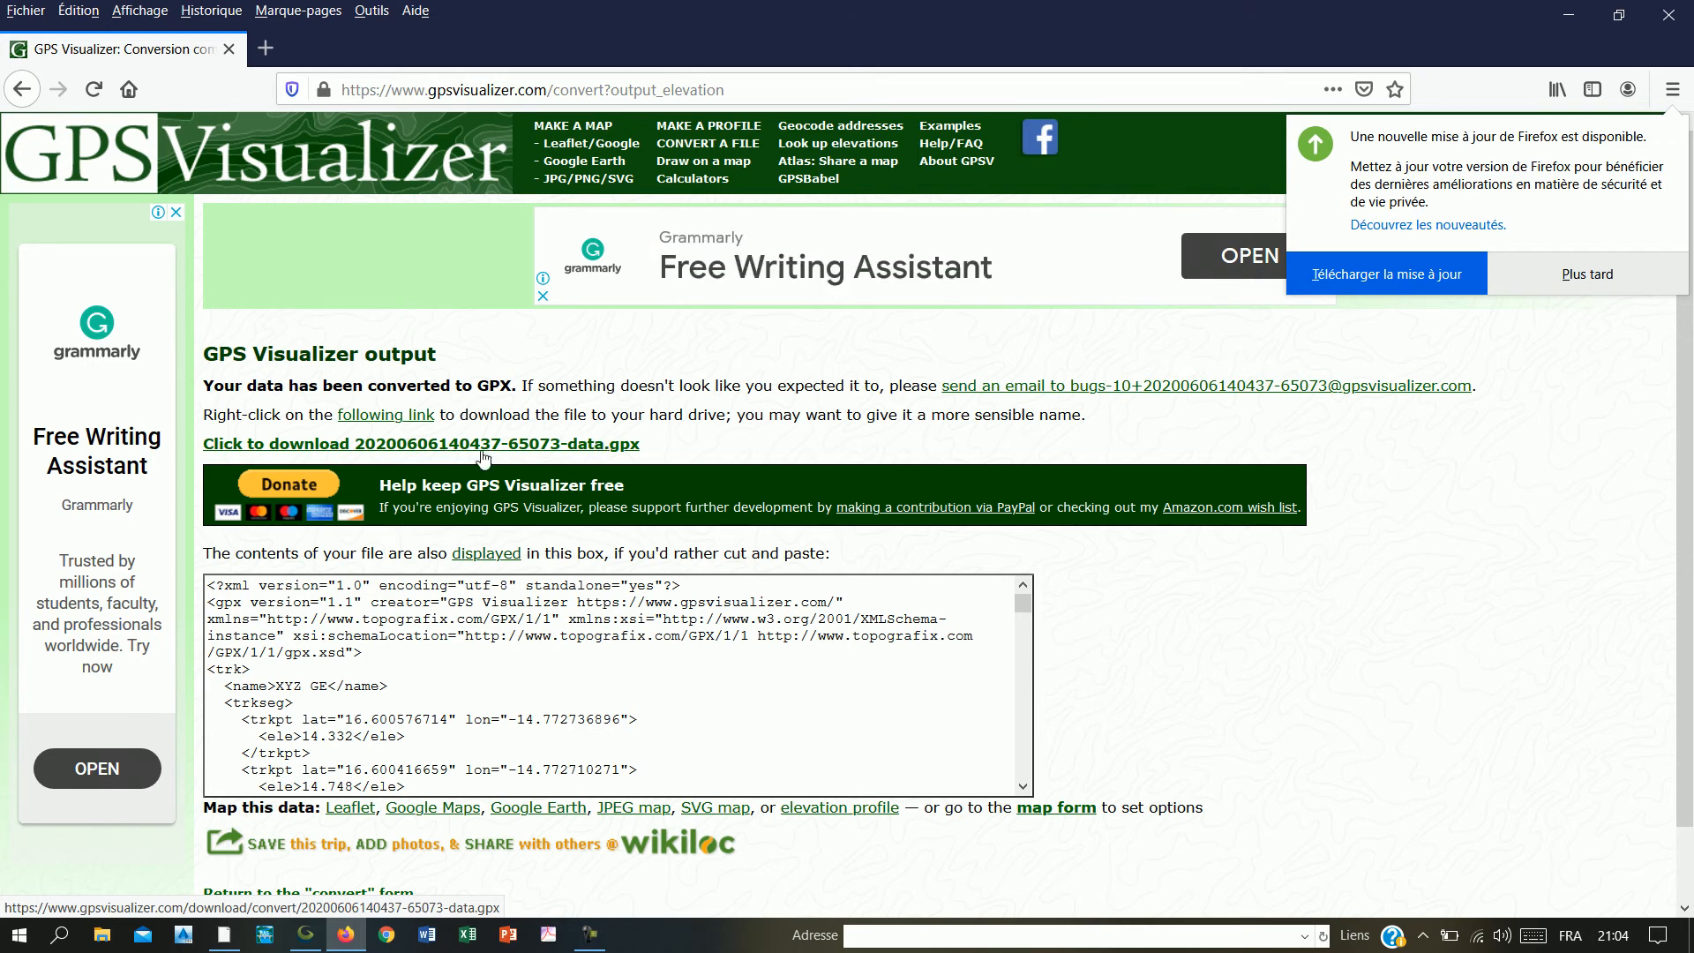
# - Download the converted GPX file and save it in the Documents folder as XYZ GE
pyautogui.click(485, 449)
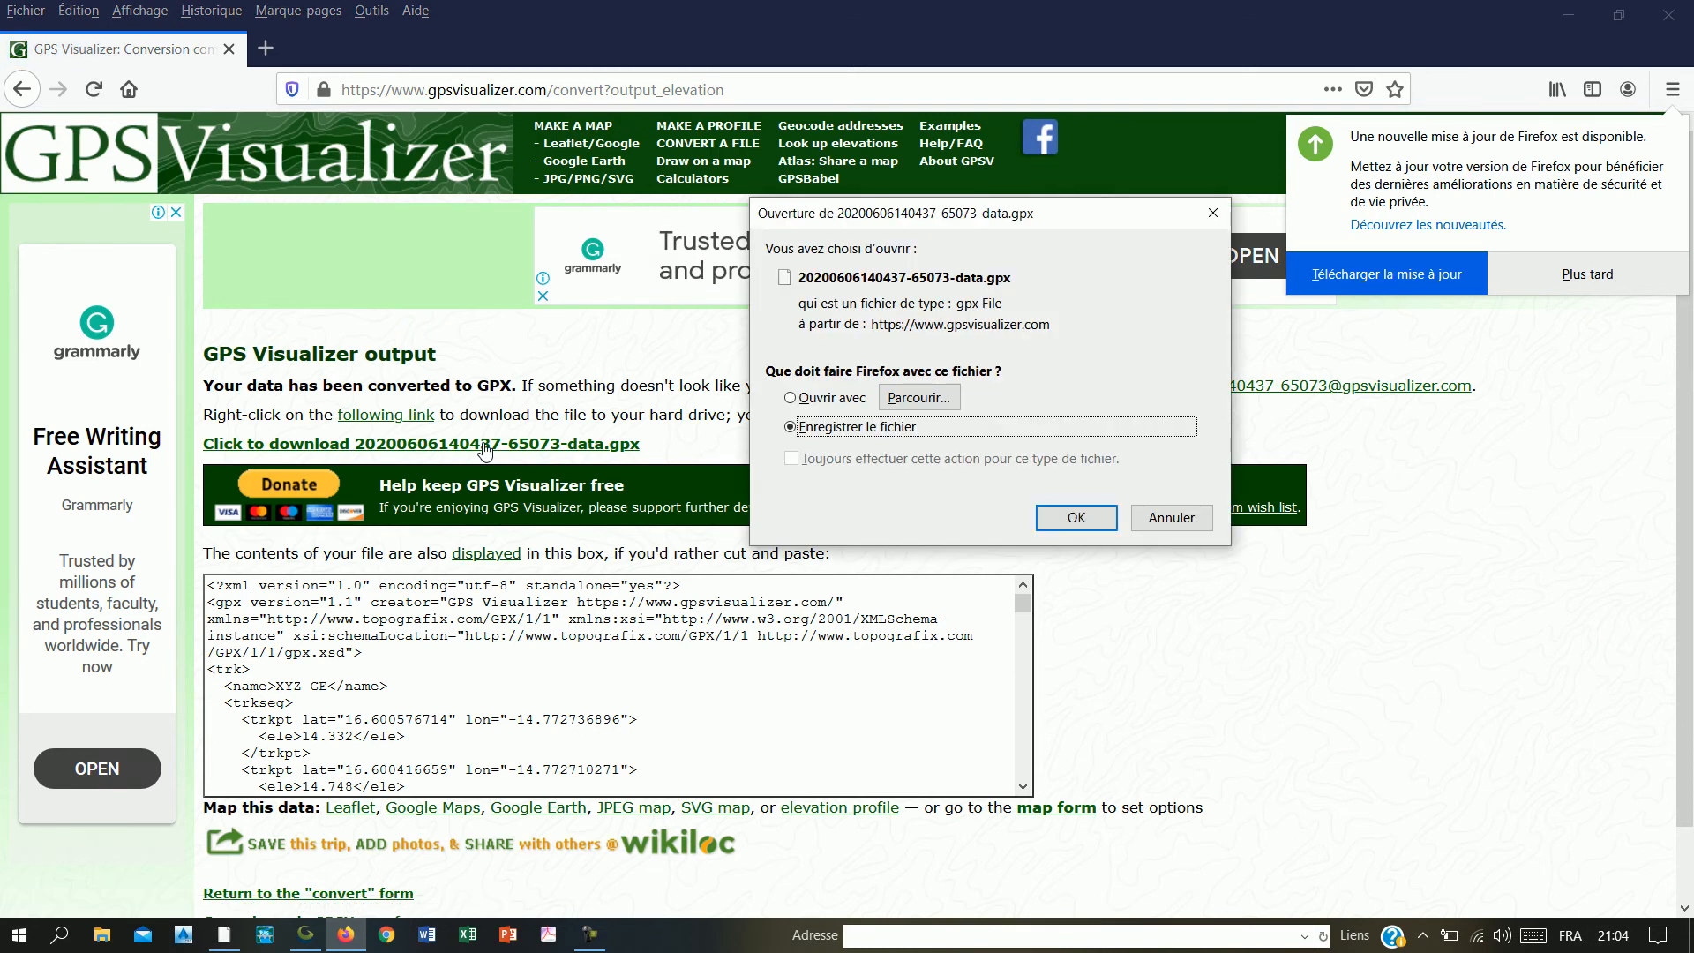
pyautogui.click(1083, 518)
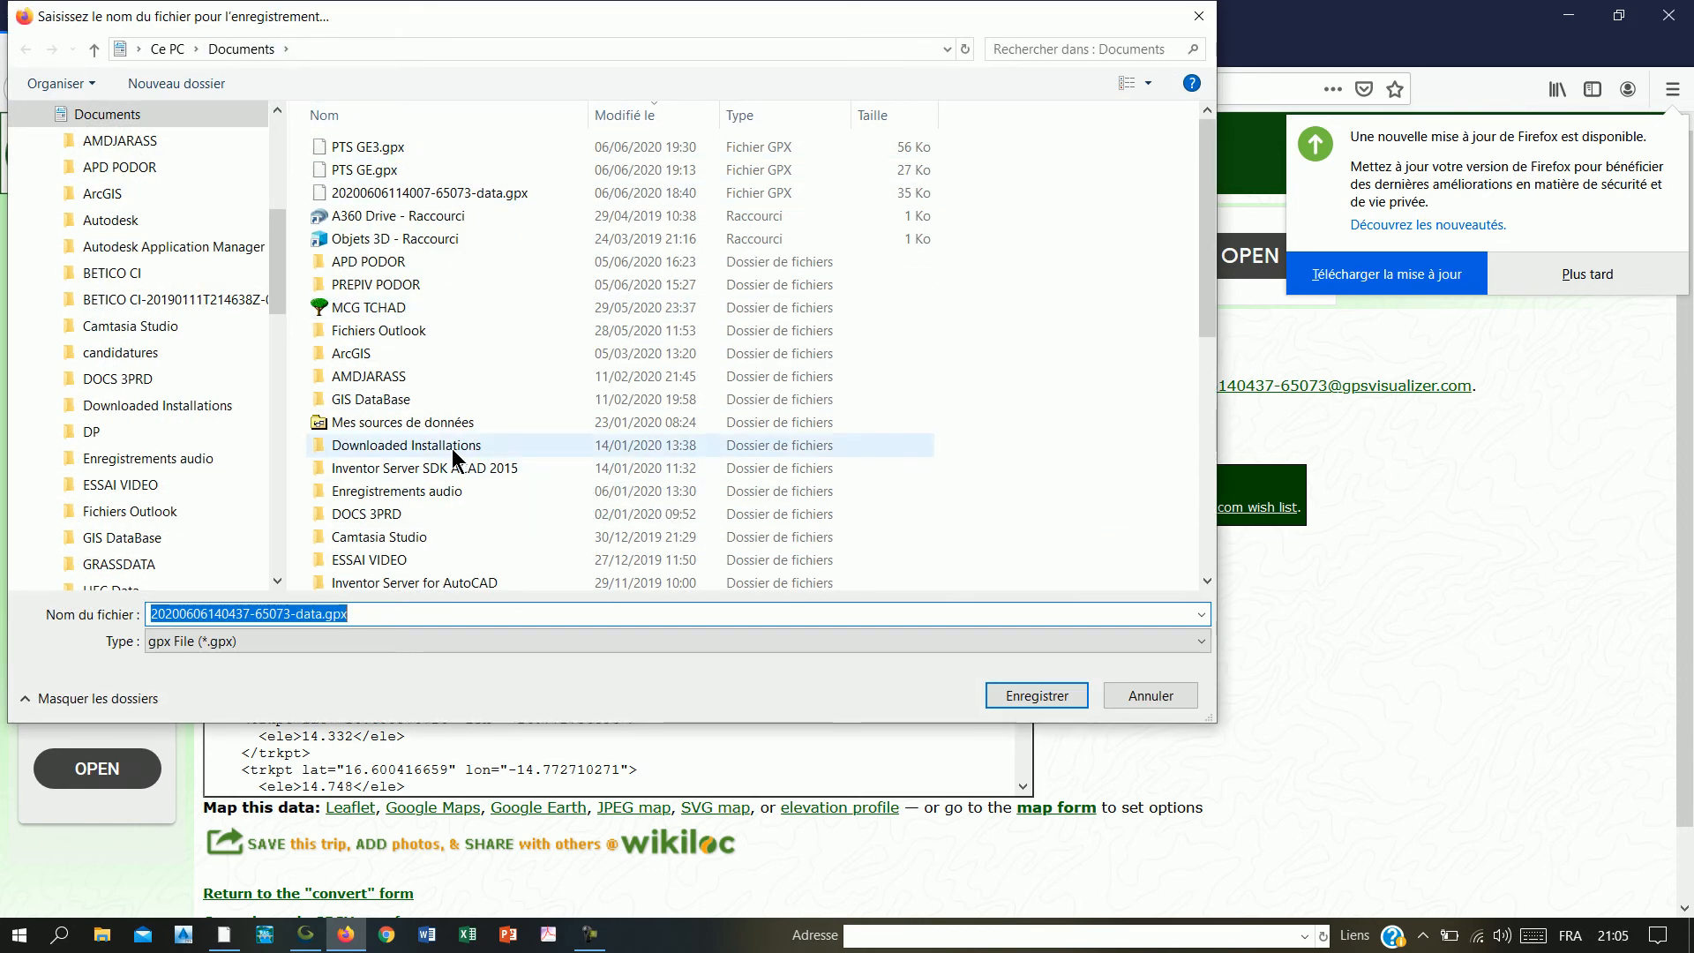
pyautogui.write('X')
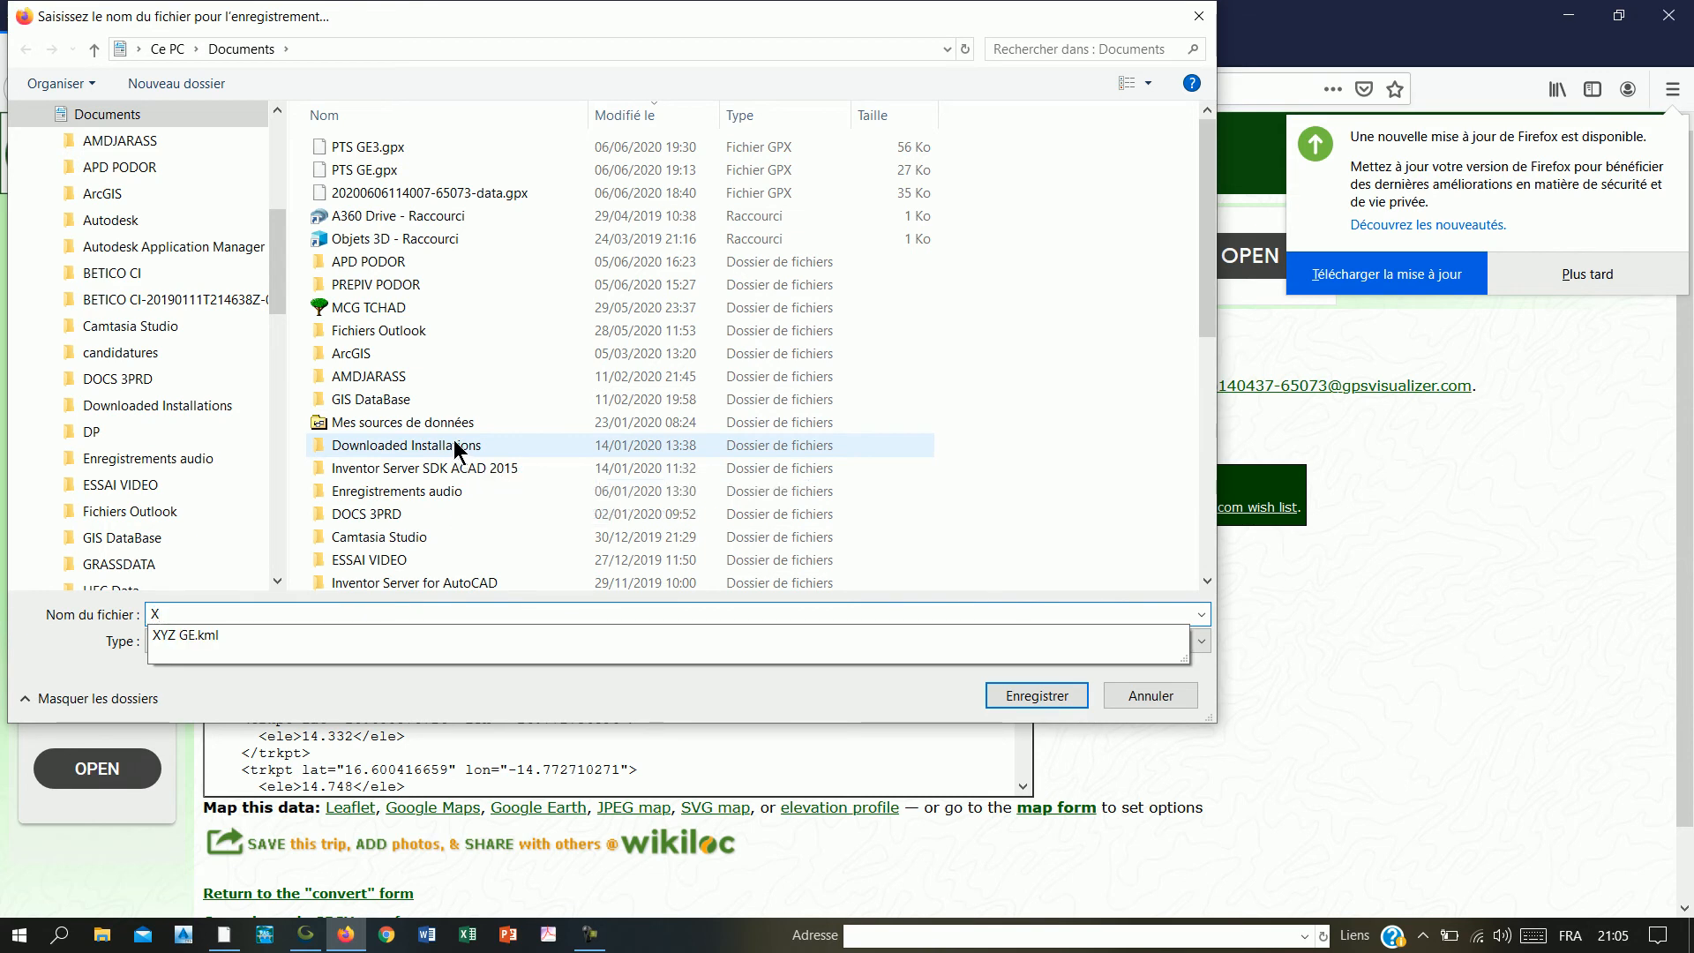
pyautogui.write('YZ ')
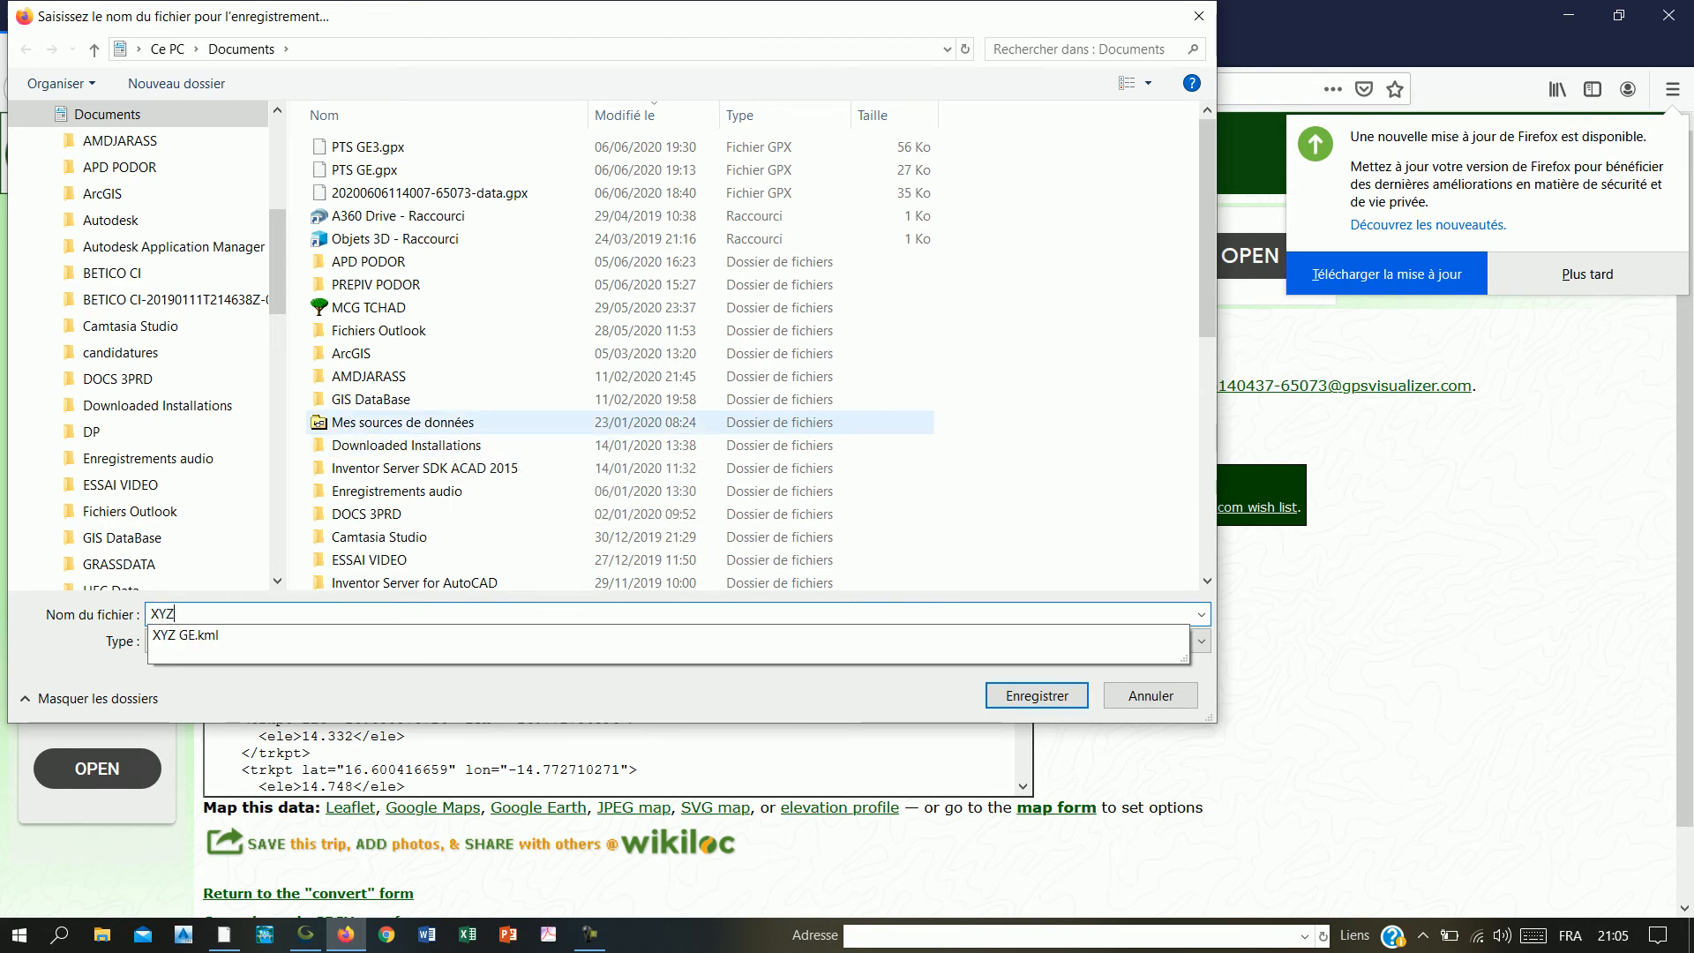
pyautogui.write('GE')
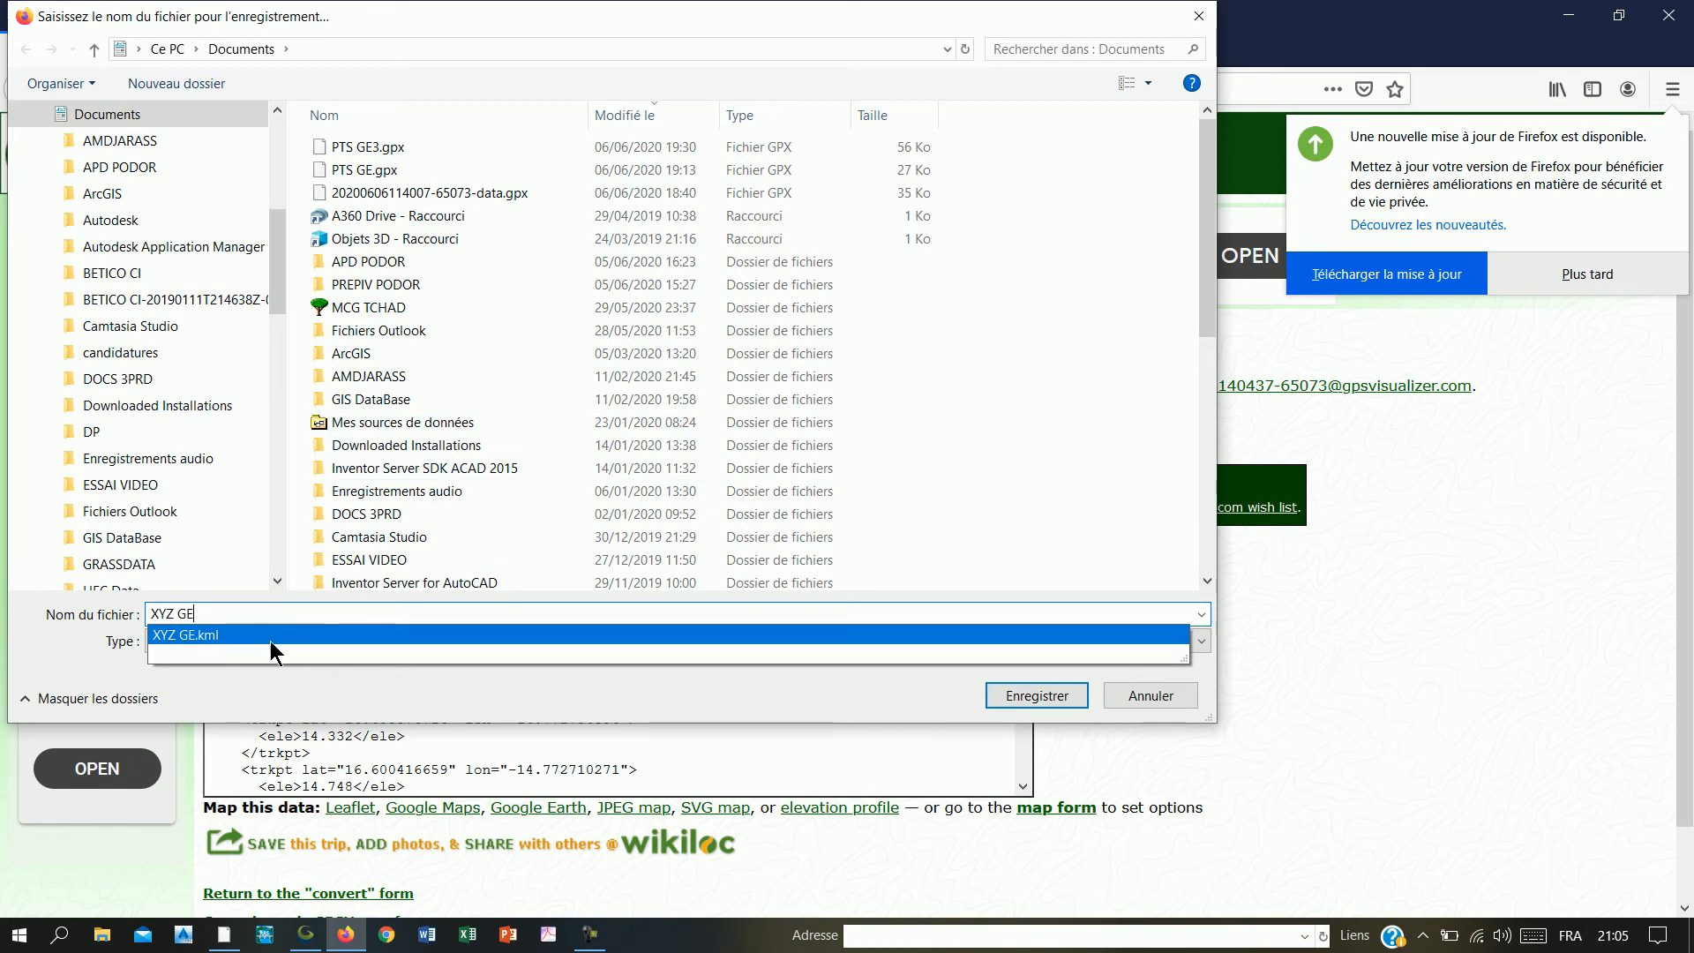
pyautogui.click(1064, 694)
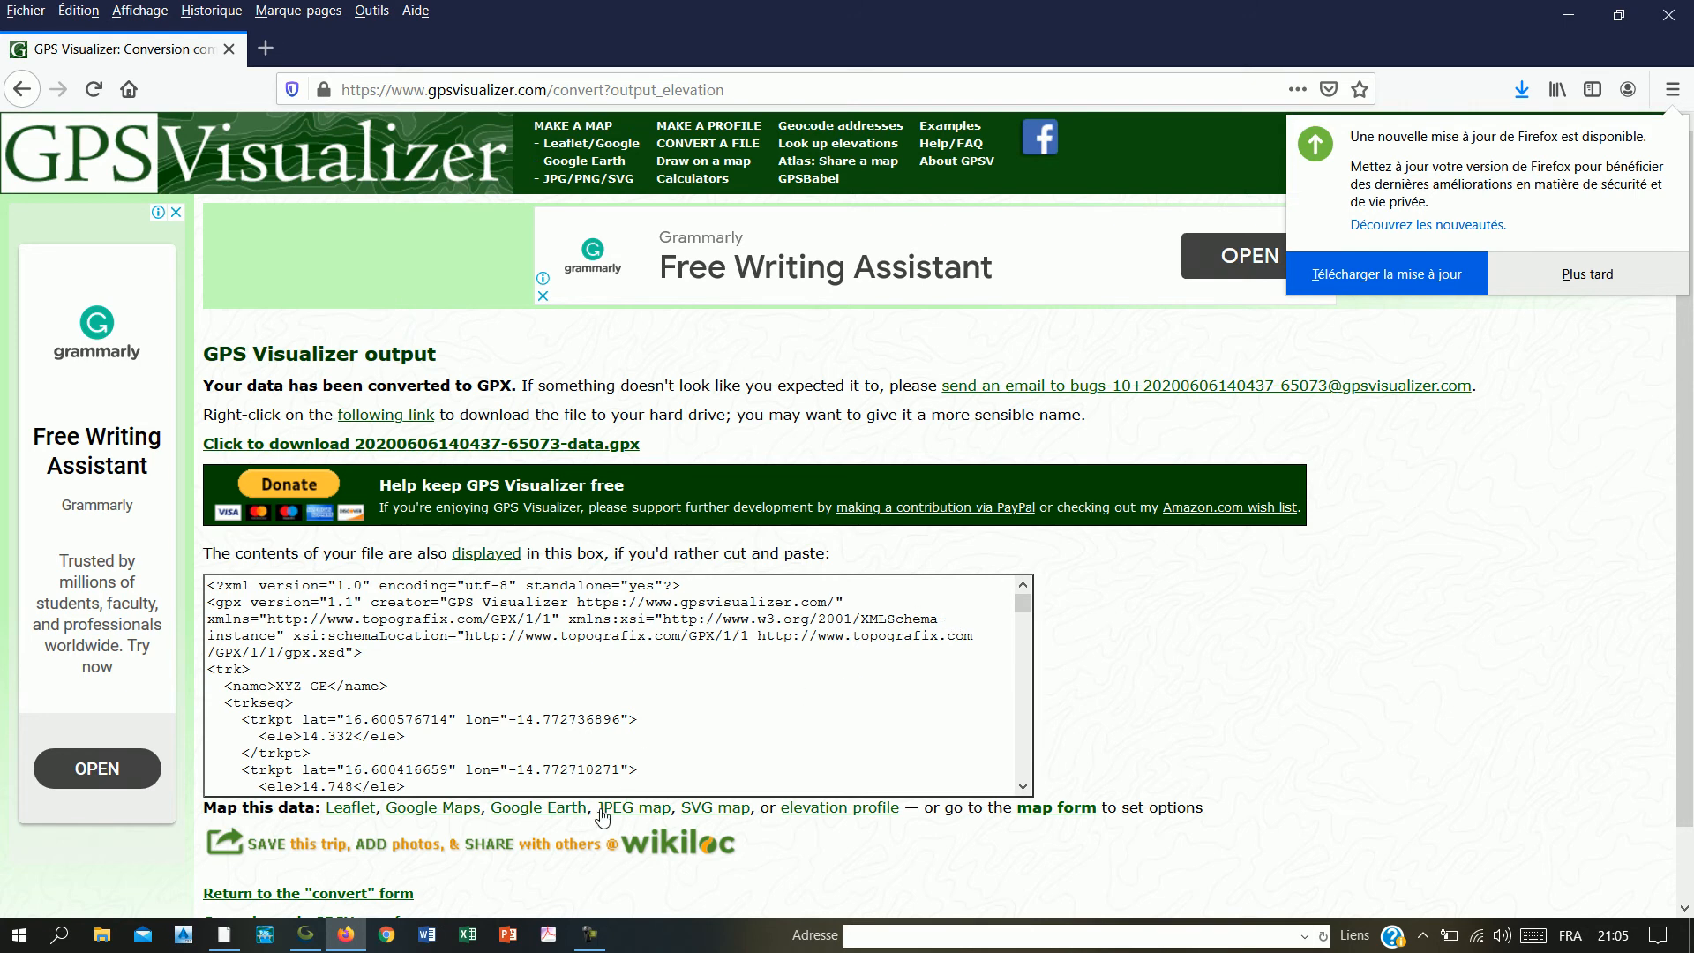
# - Switch to Global Mapper and close the PTS GE3.kml and User Created Features layers without saving a workspace
pyautogui.click(307, 937)
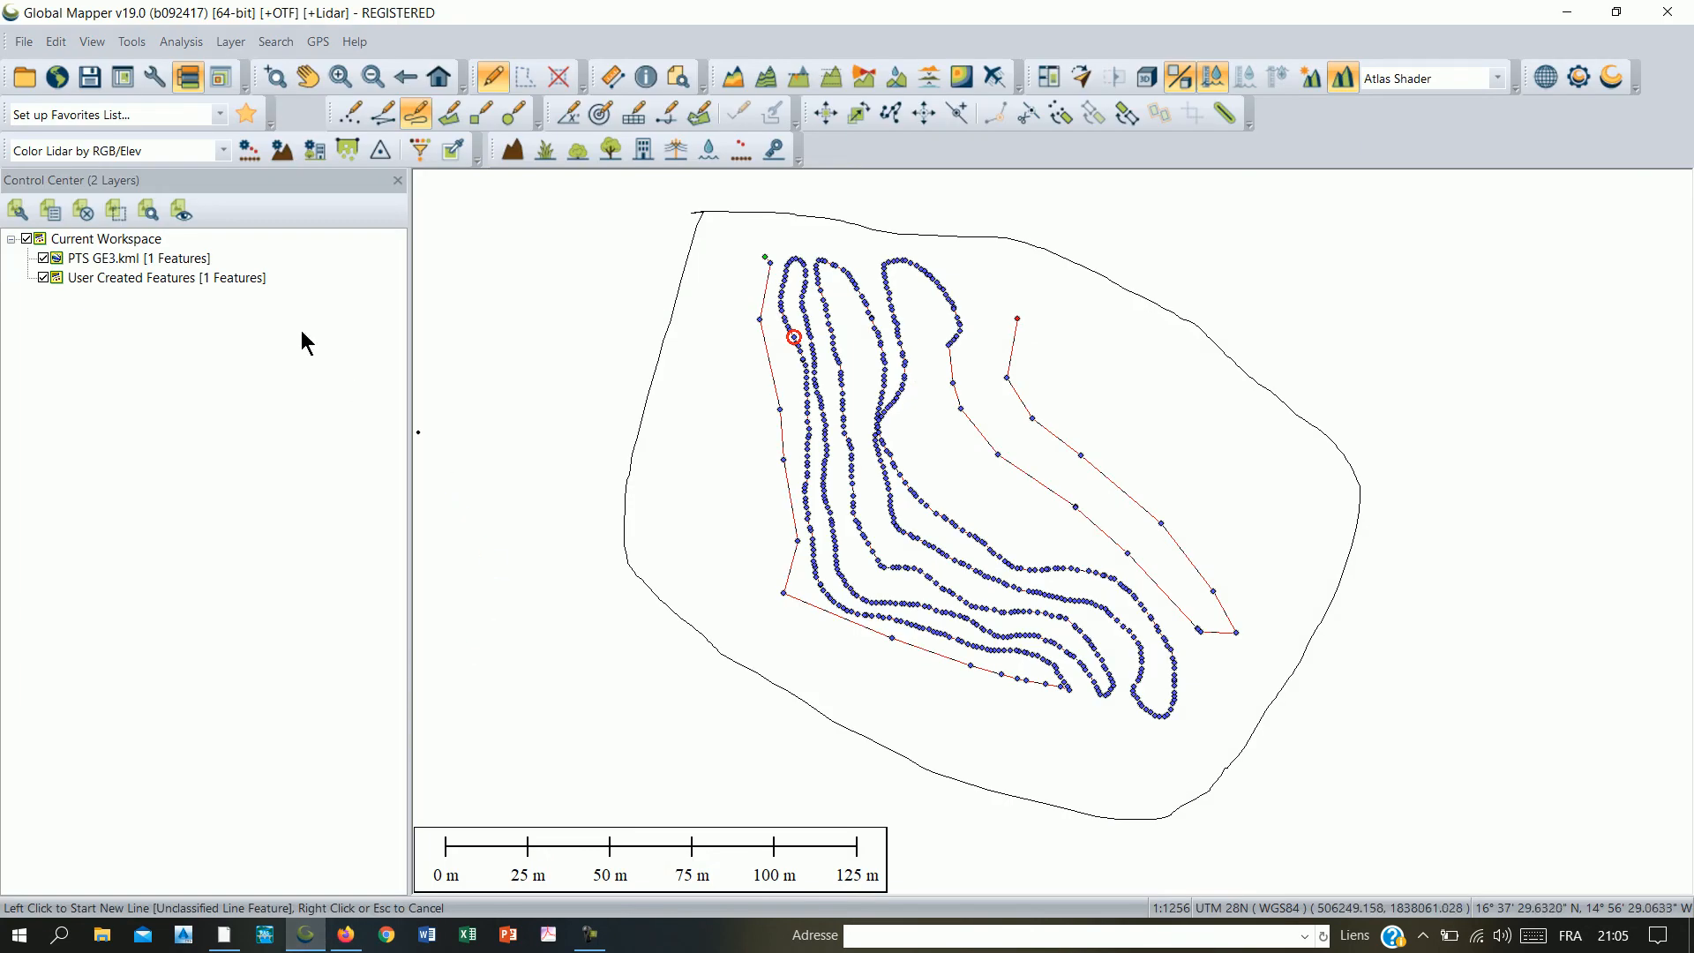
pyautogui.click(104, 261)
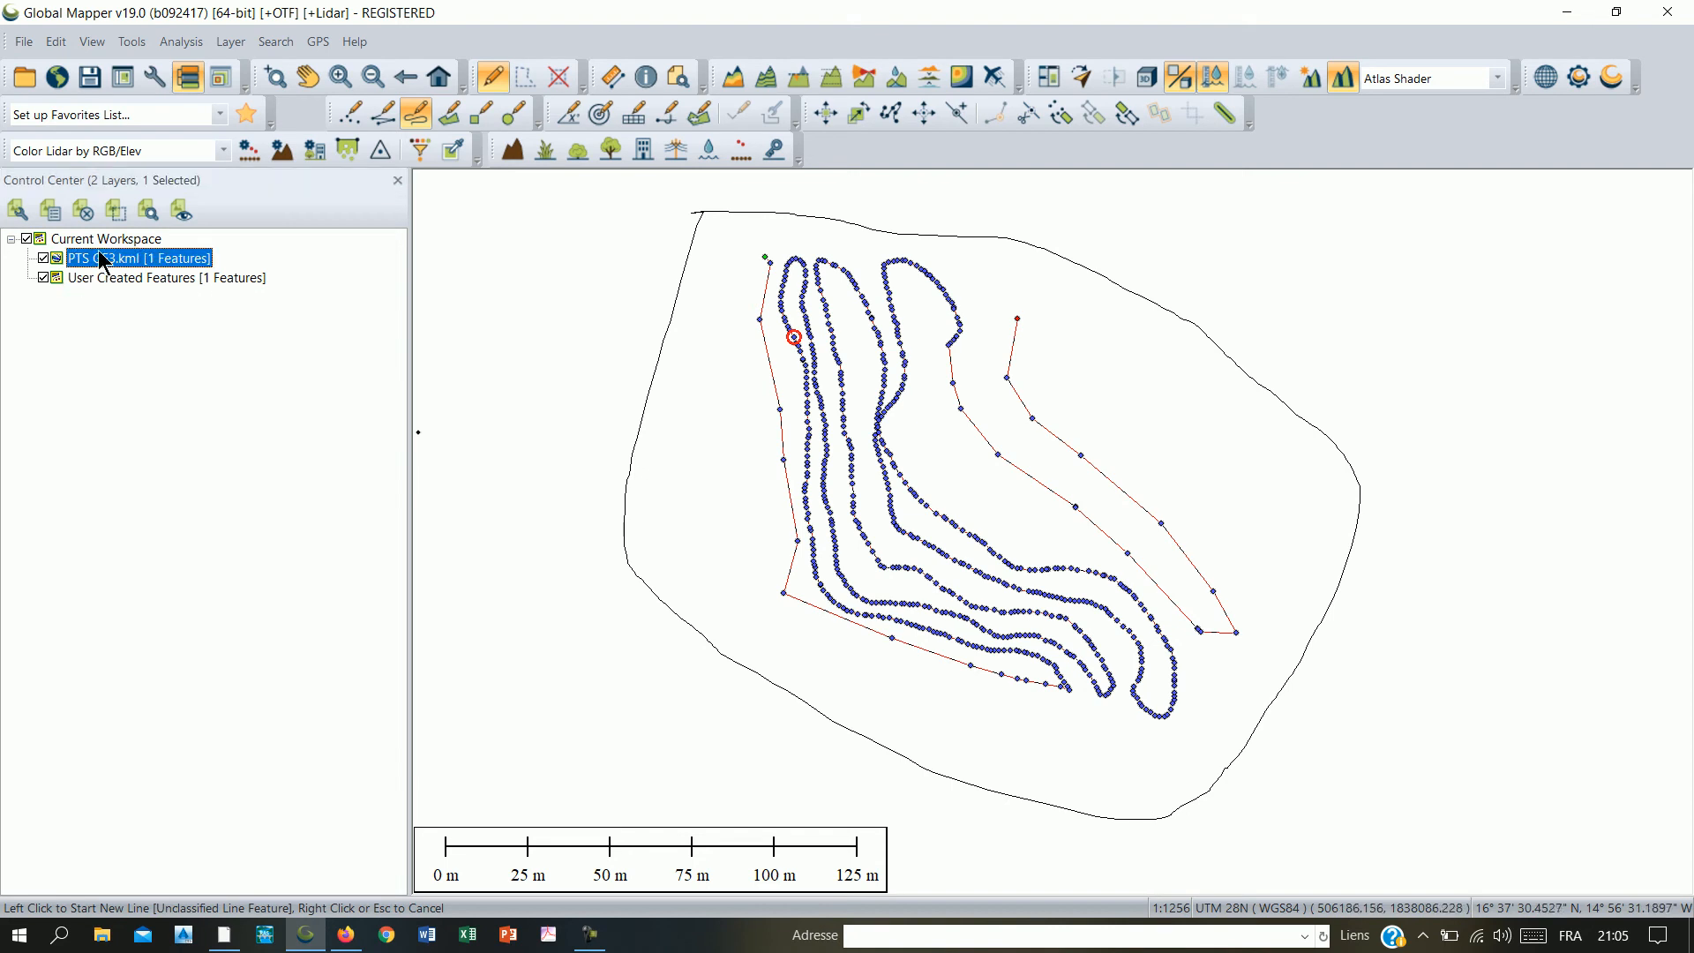
pyautogui.click(82, 212)
pyautogui.click(88, 258)
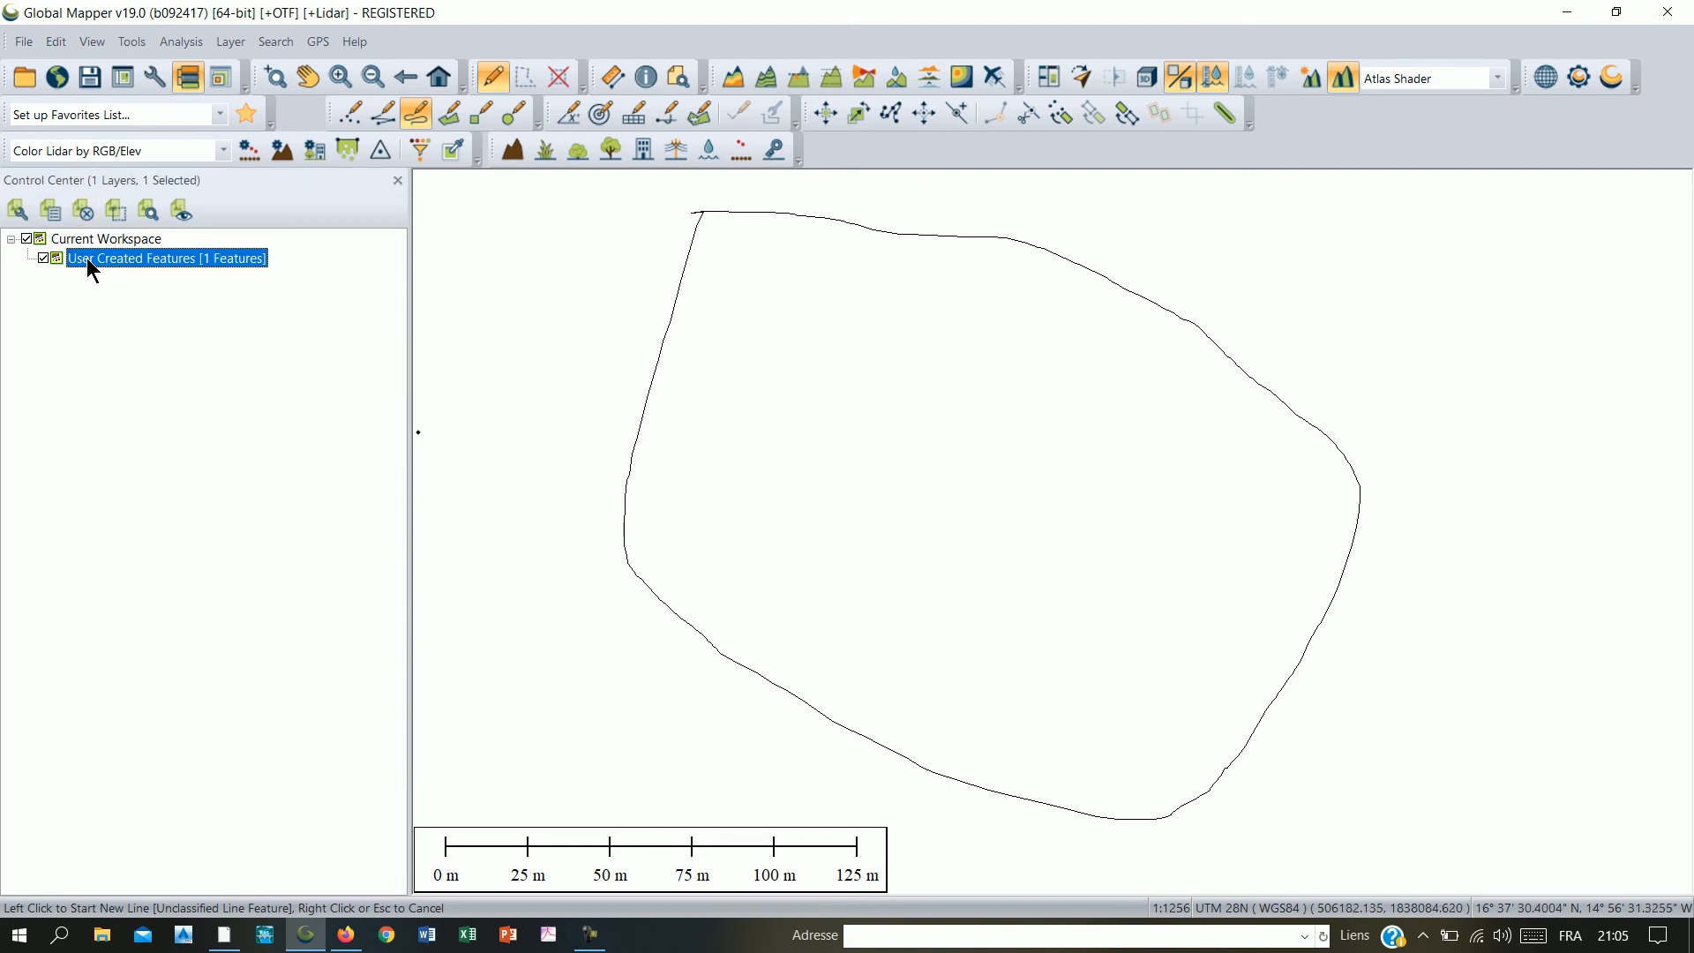
pyautogui.click(82, 211)
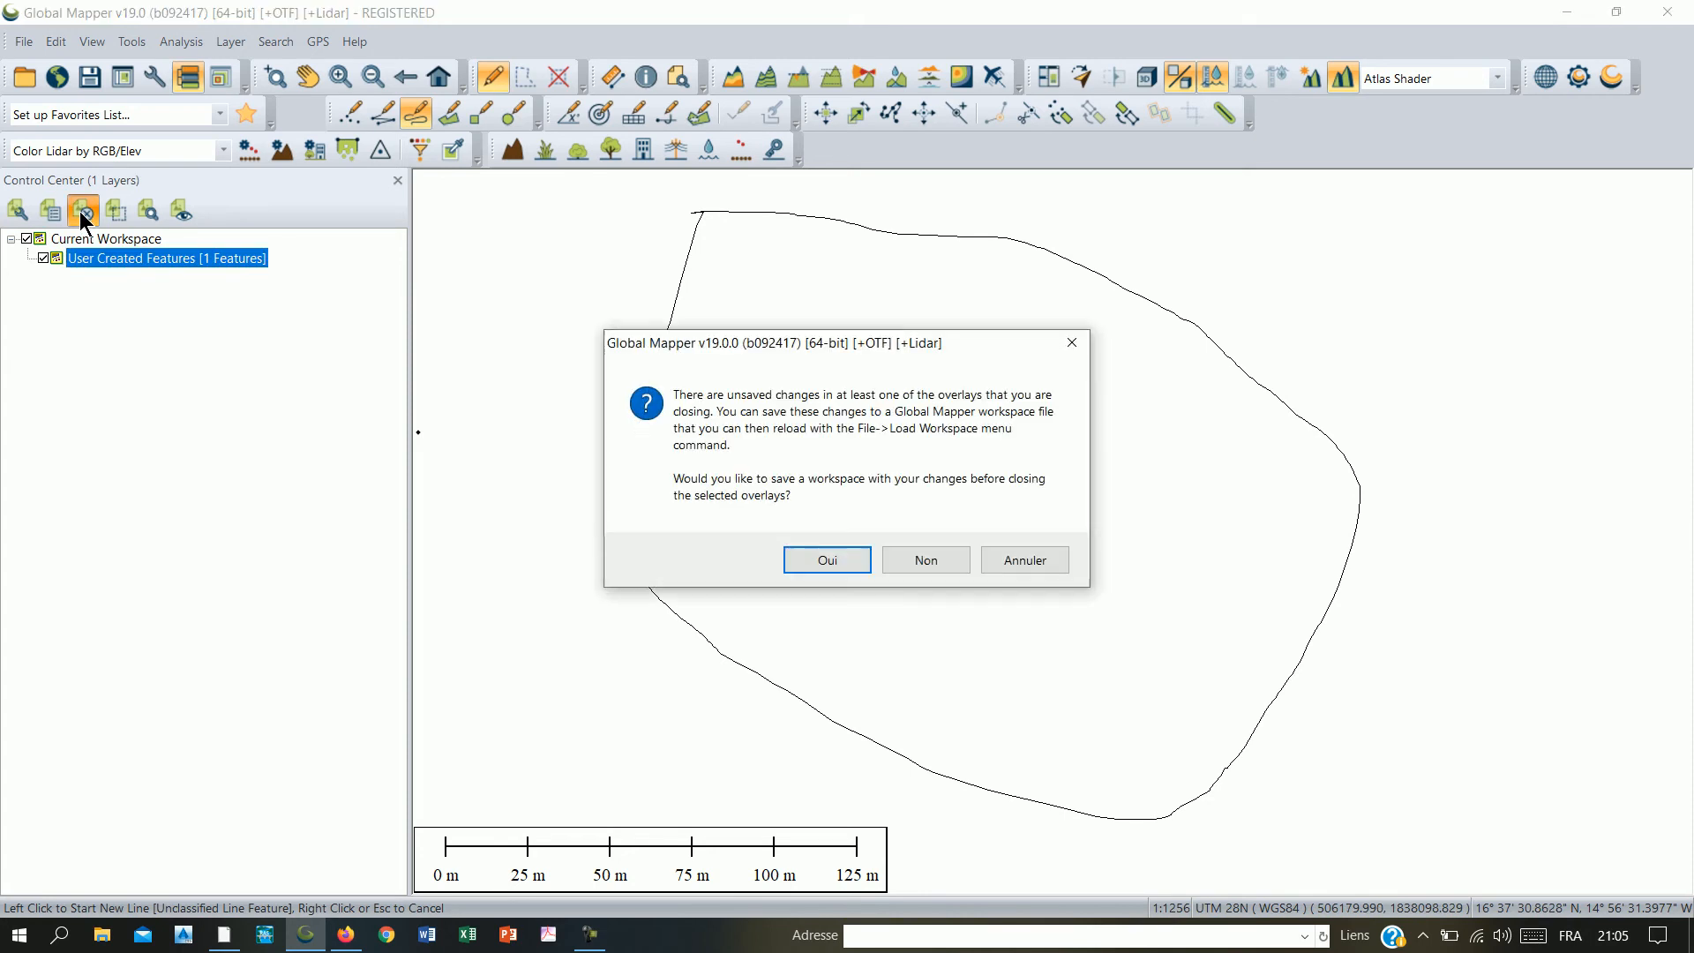
pyautogui.click(908, 563)
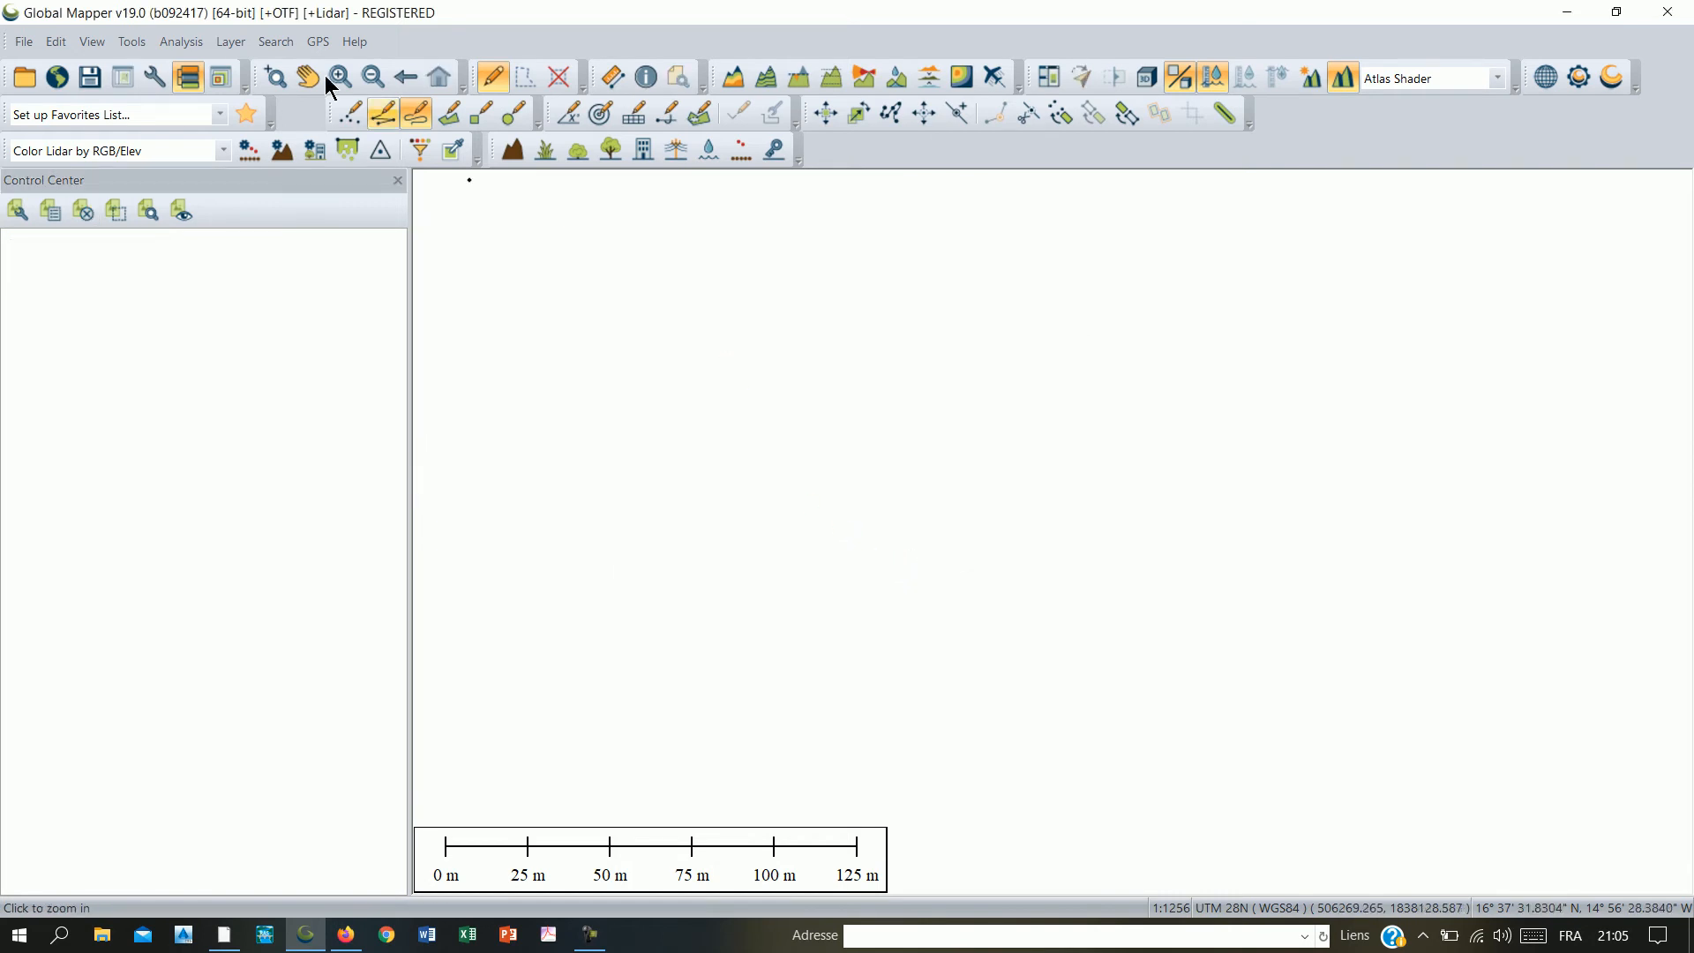
# - Configure the projection as UTM, zone 28 (18°W - 12°W - Northern Hemisphere), and apply it
pyautogui.click(154, 80)
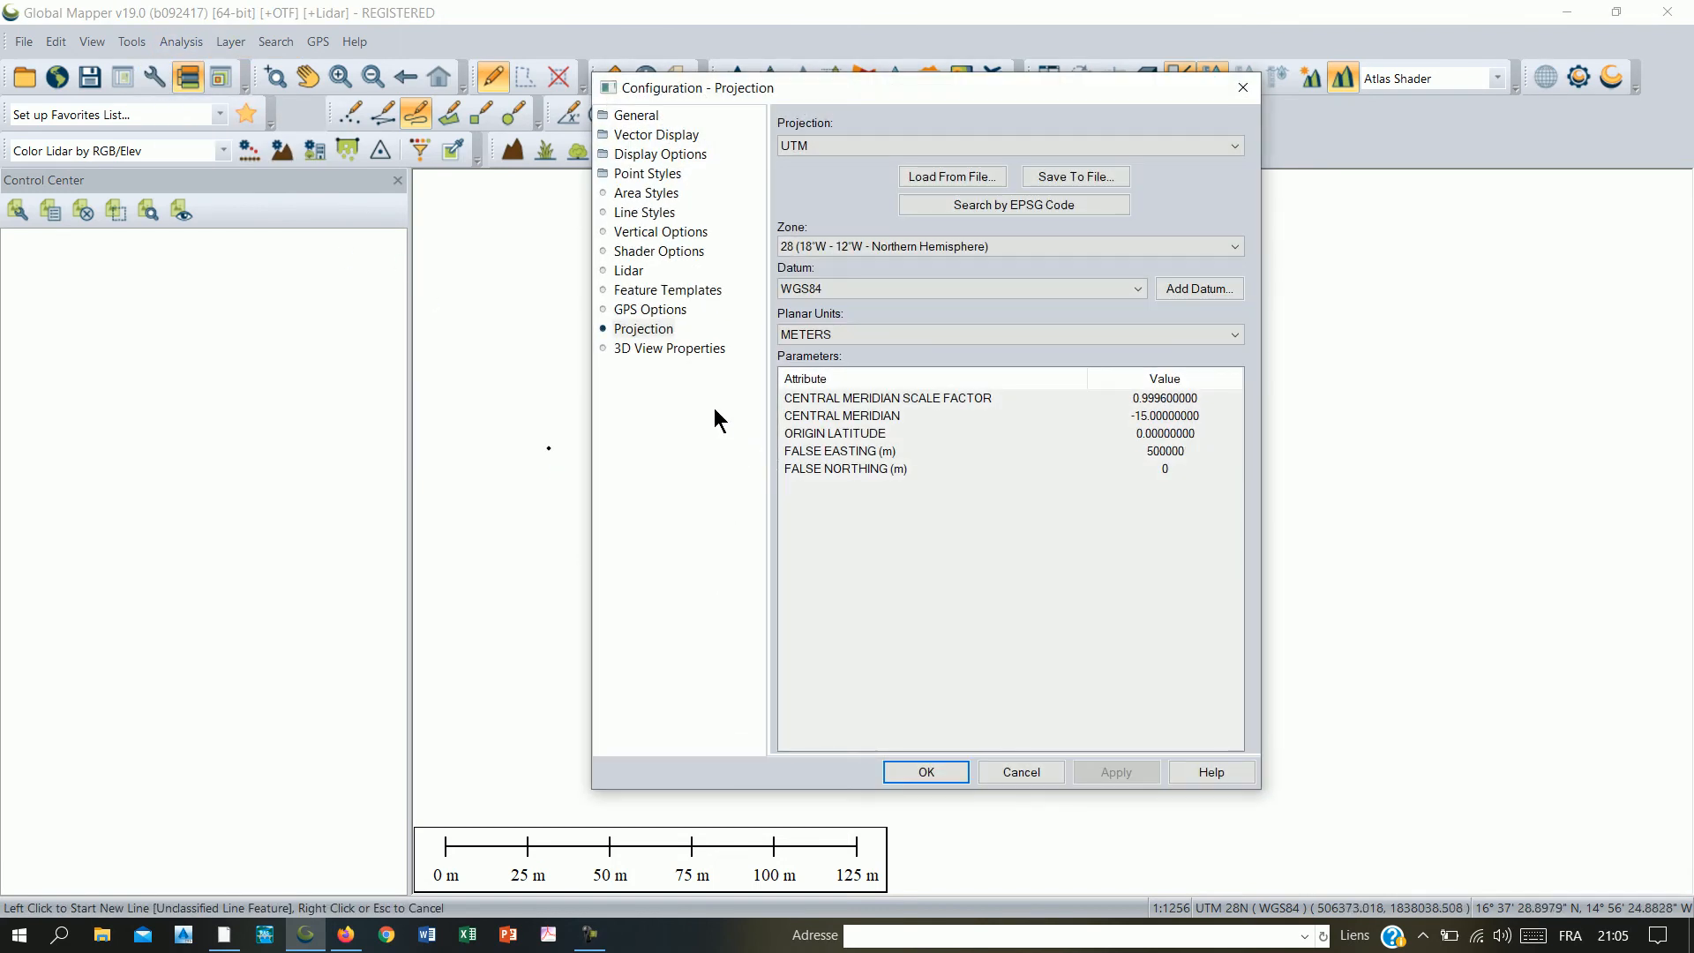
pyautogui.click(644, 330)
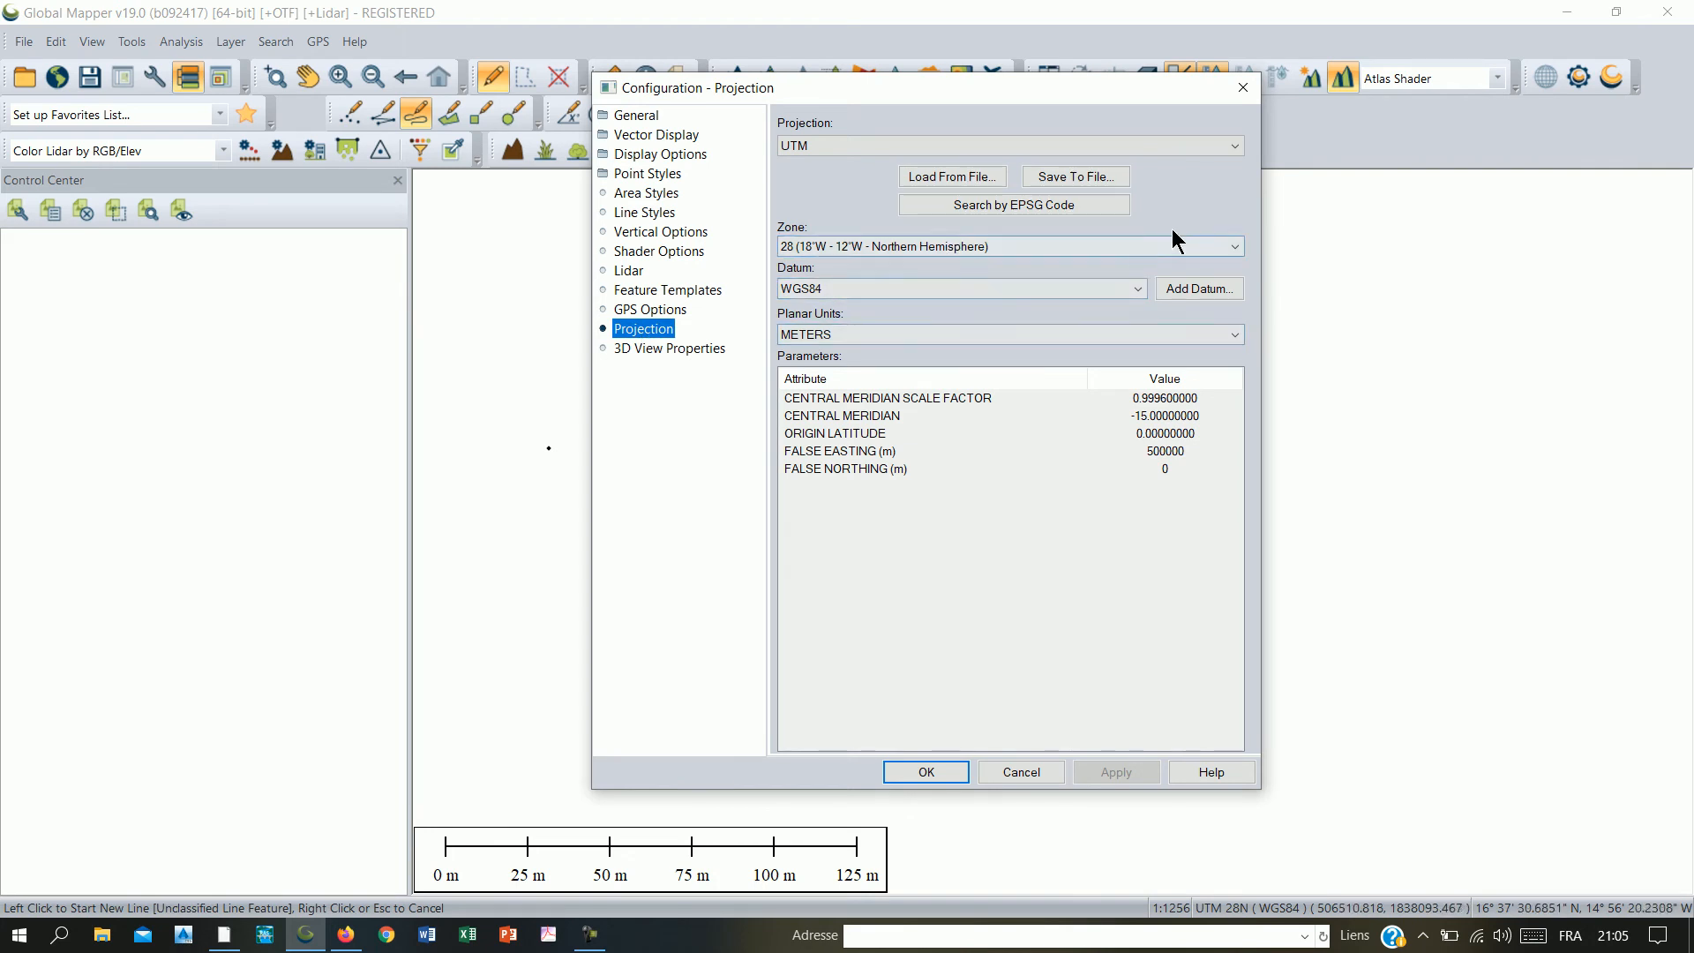
pyautogui.click(1235, 146)
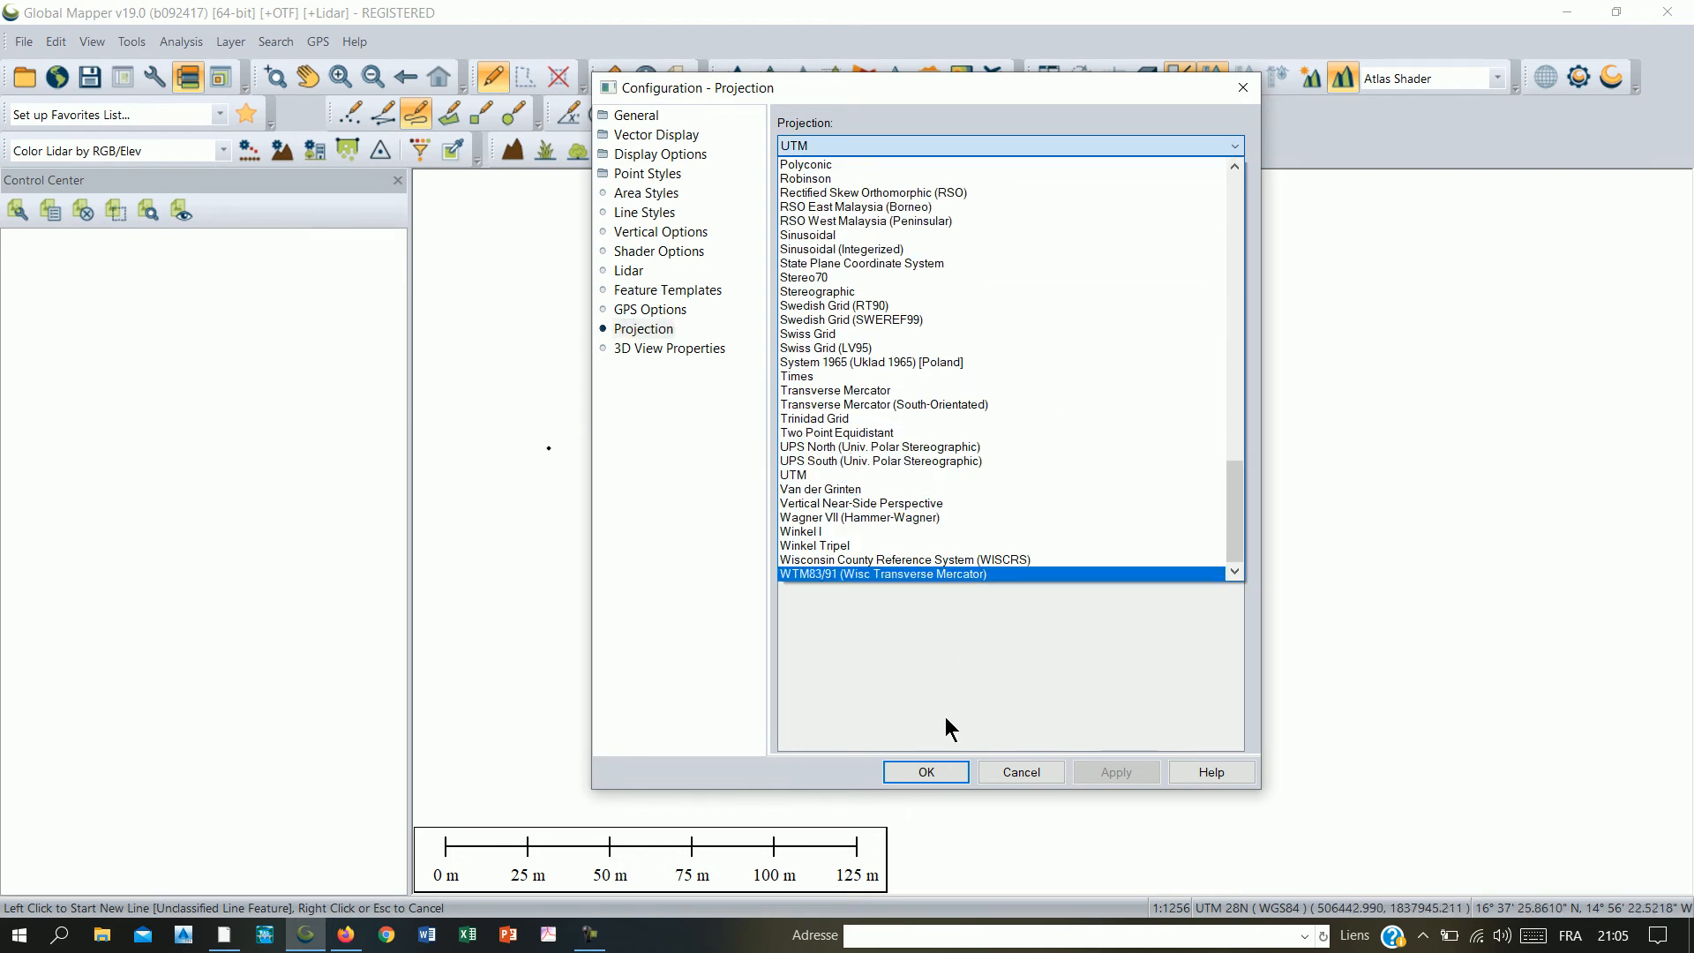
pyautogui.click(788, 473)
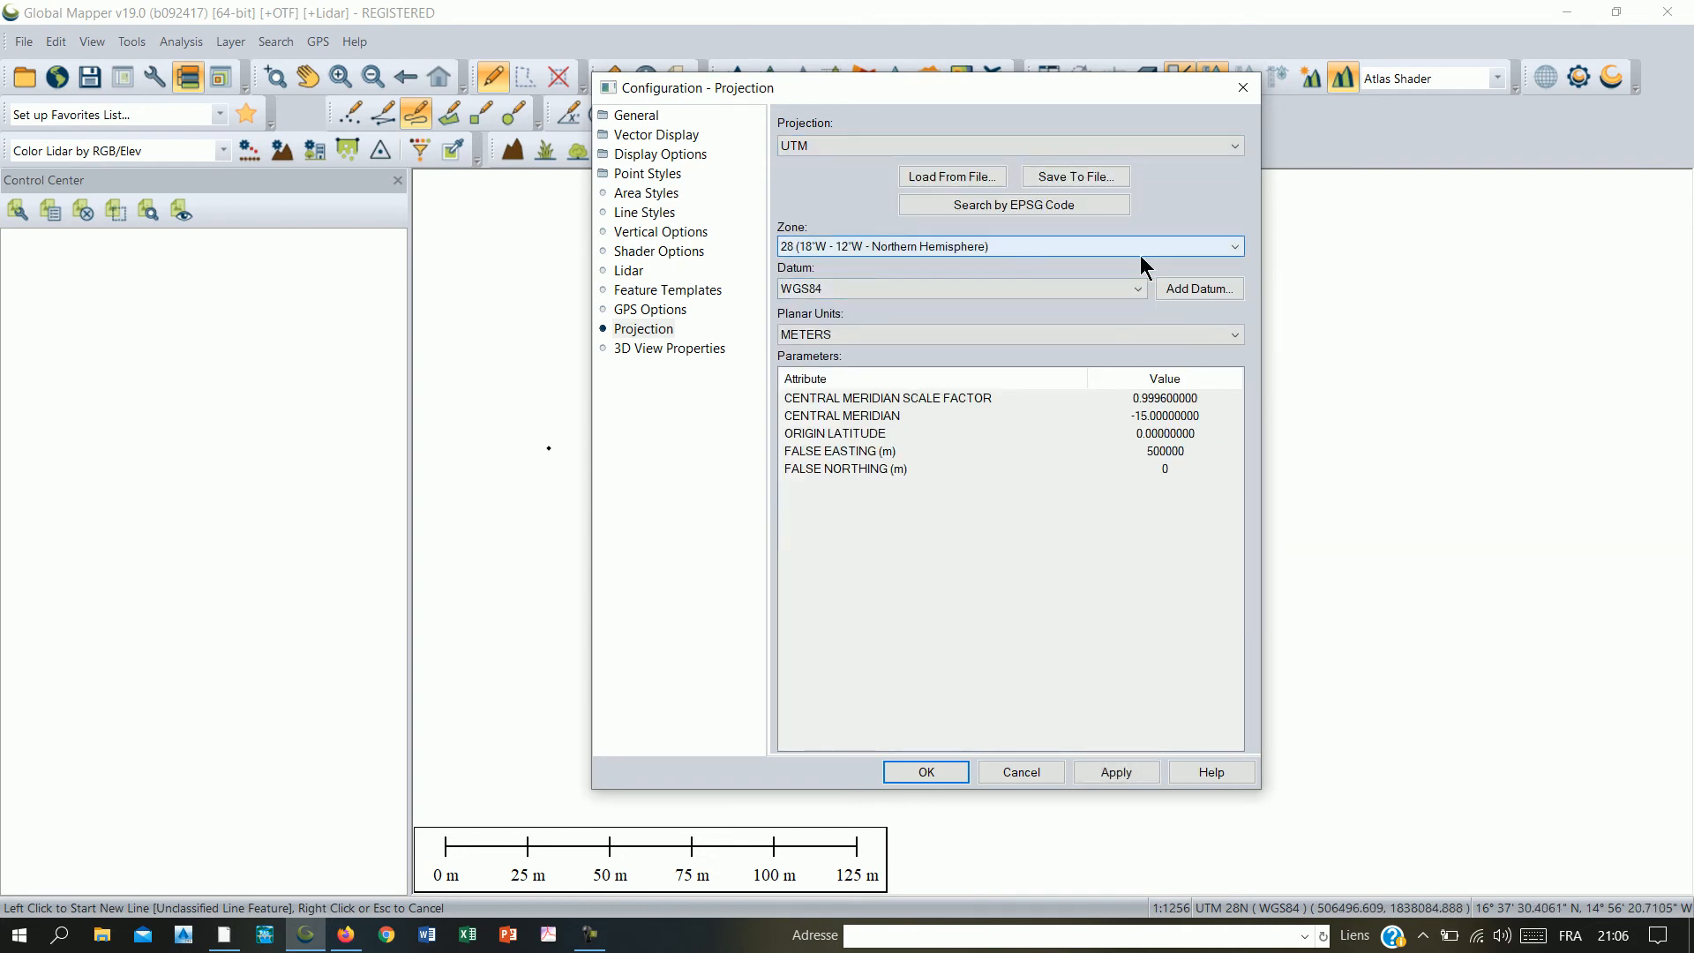
pyautogui.click(1235, 250)
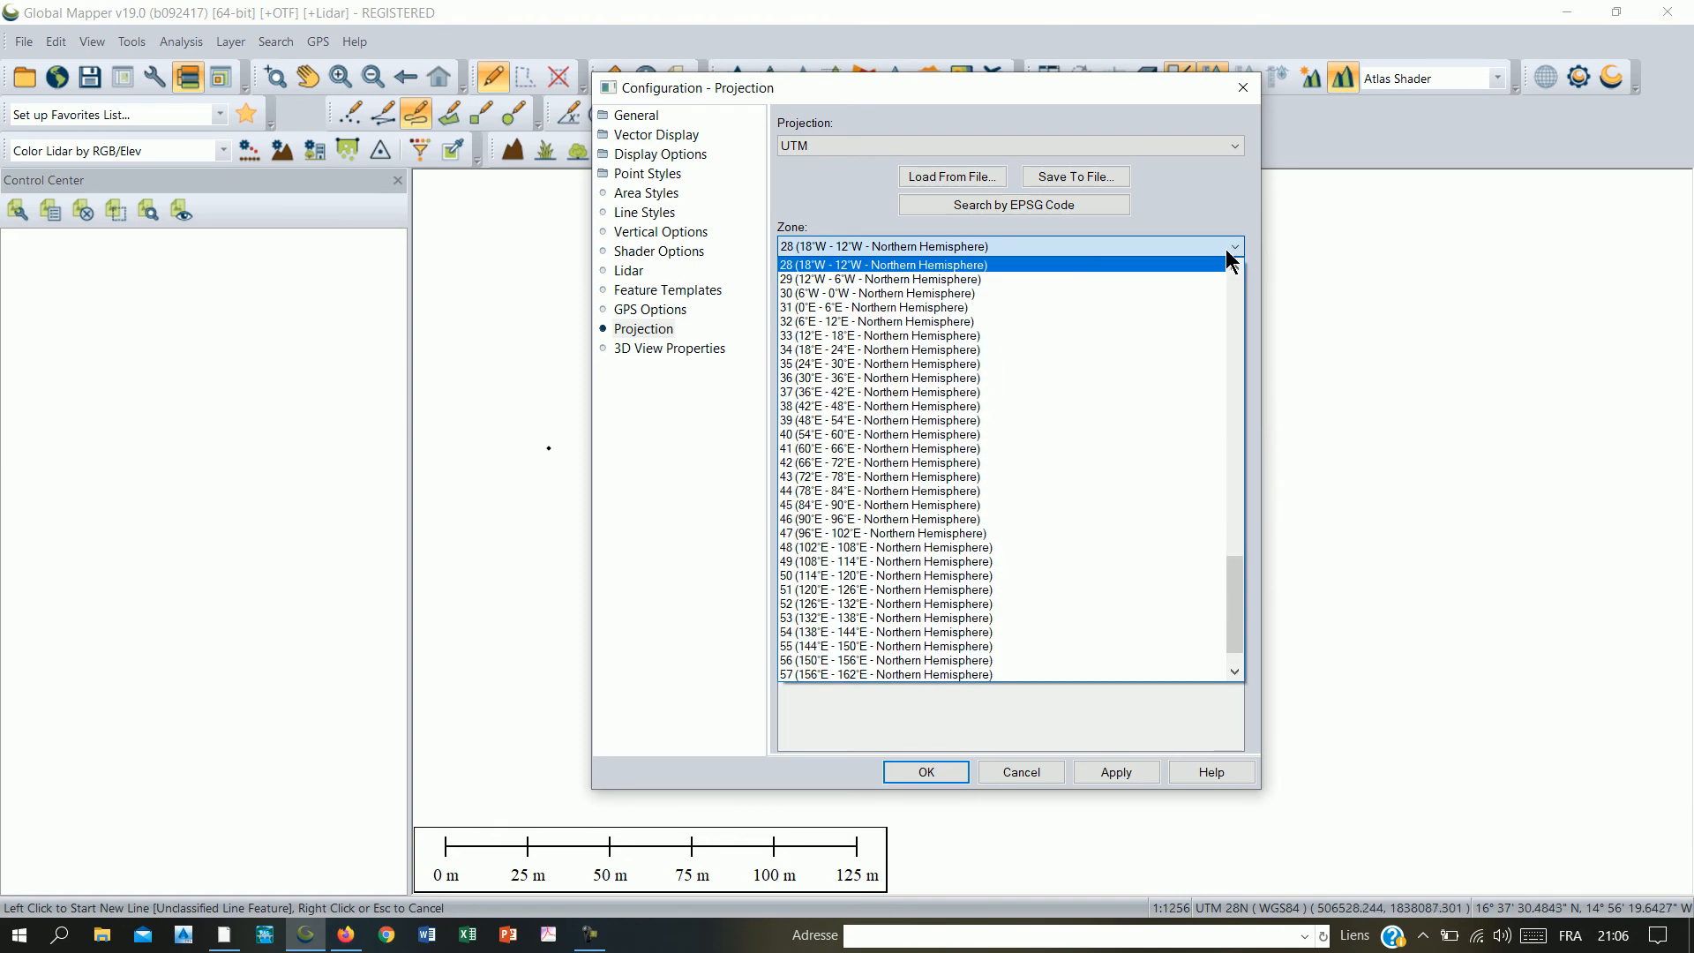
pyautogui.click(1235, 250)
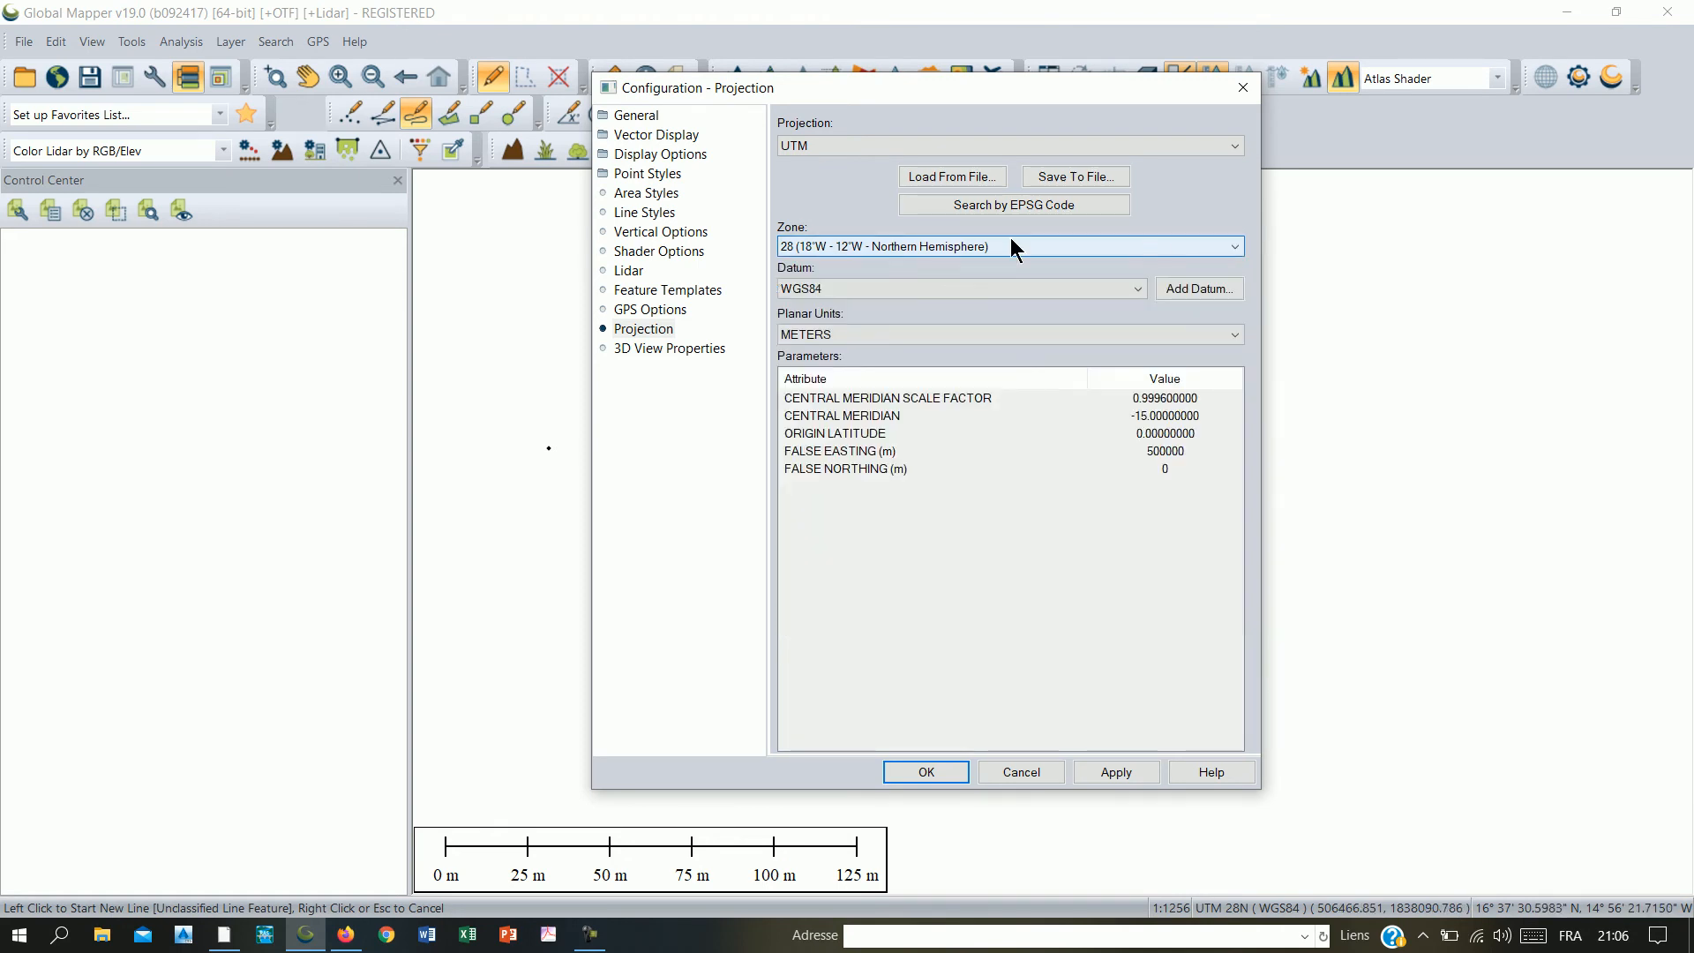
pyautogui.click(1117, 775)
pyautogui.click(926, 773)
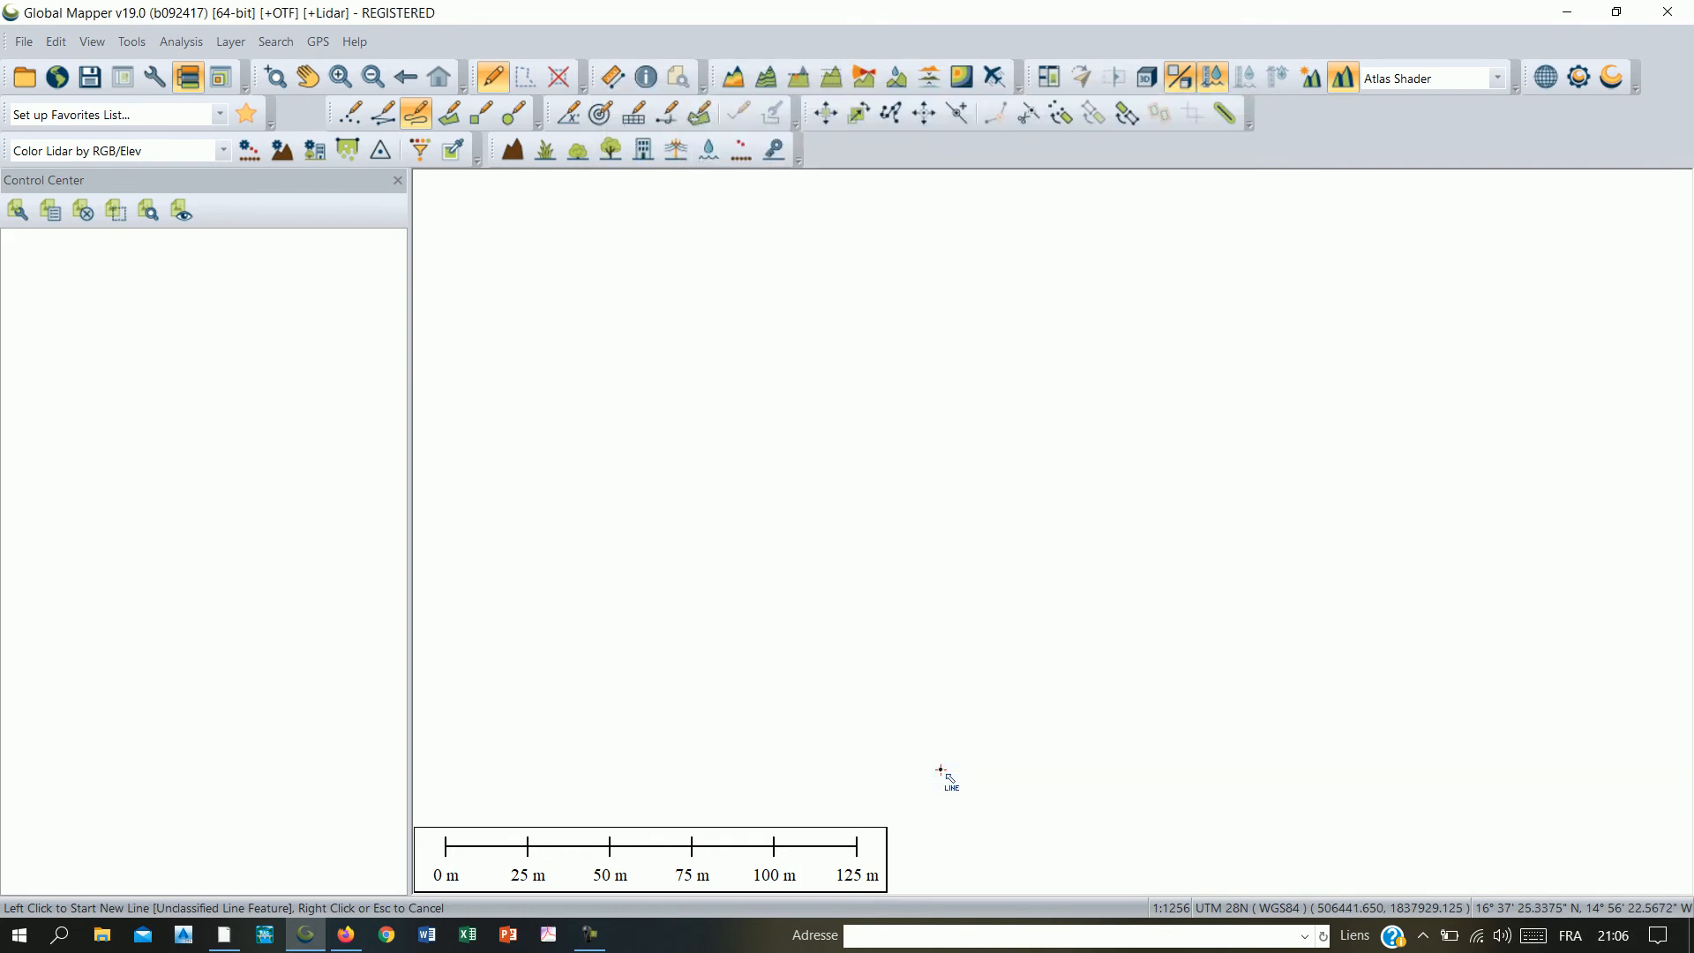
# - Load XYZ GE.gpx from the Documents folder and compare its outline with the original path in Google Earth Pro
pyautogui.click(23, 81)
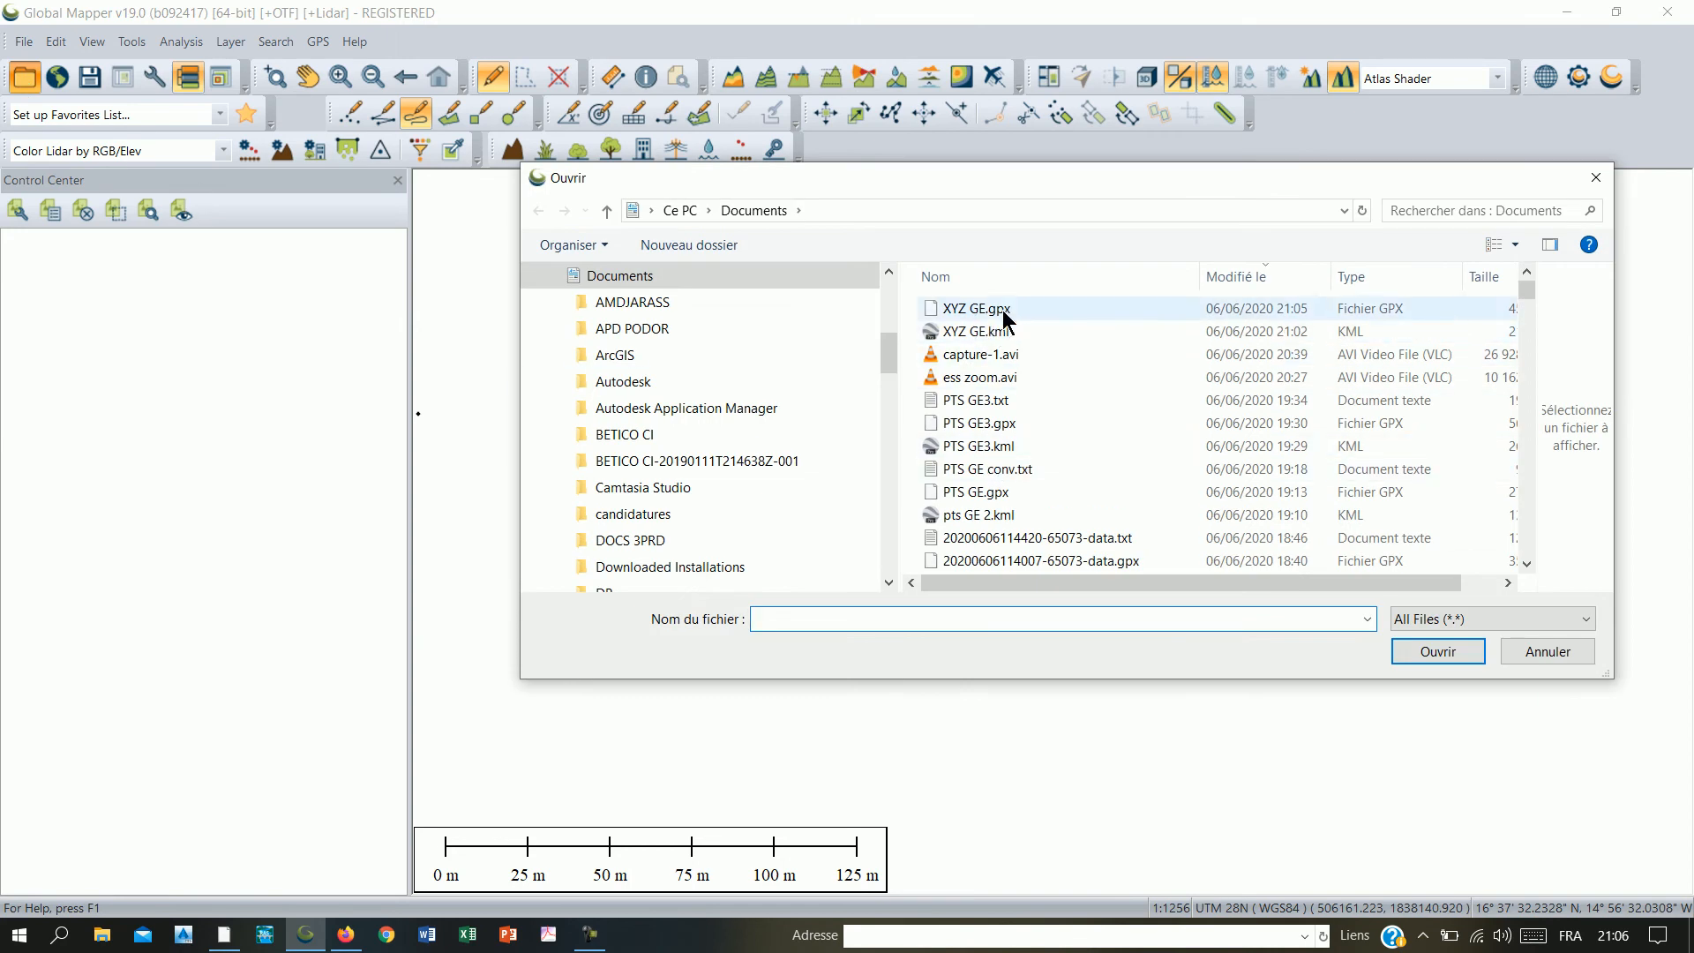
pyautogui.doubleClick(953, 311)
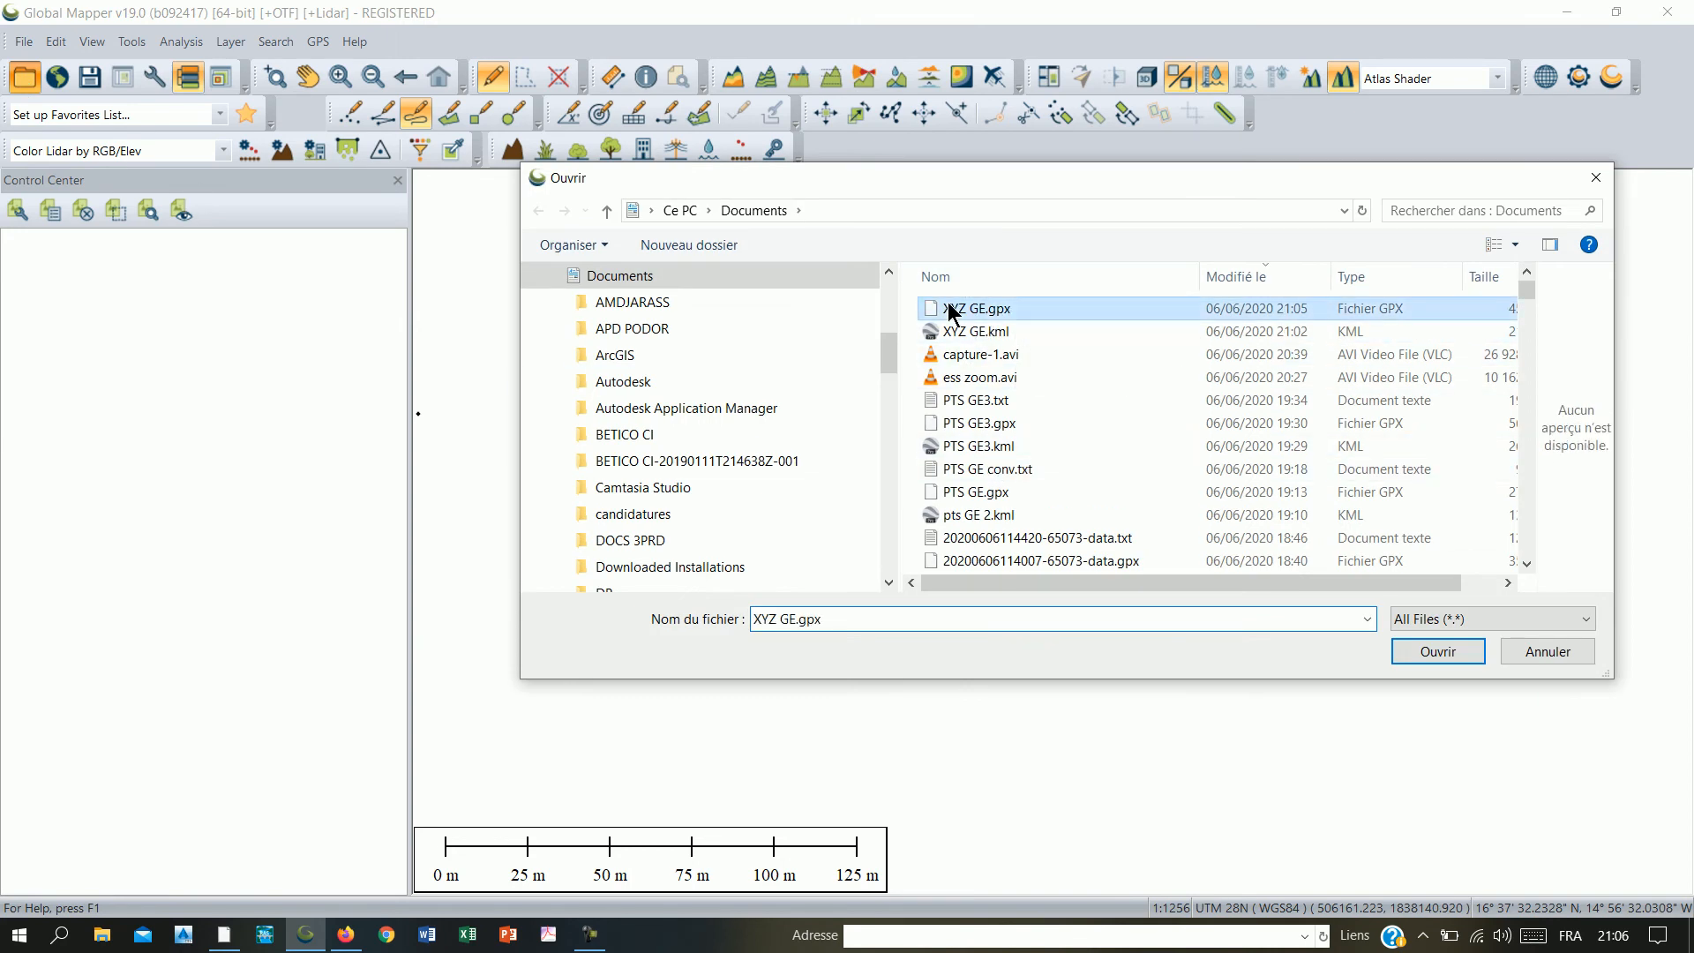
pyautogui.scroll(-1, 807, 367)
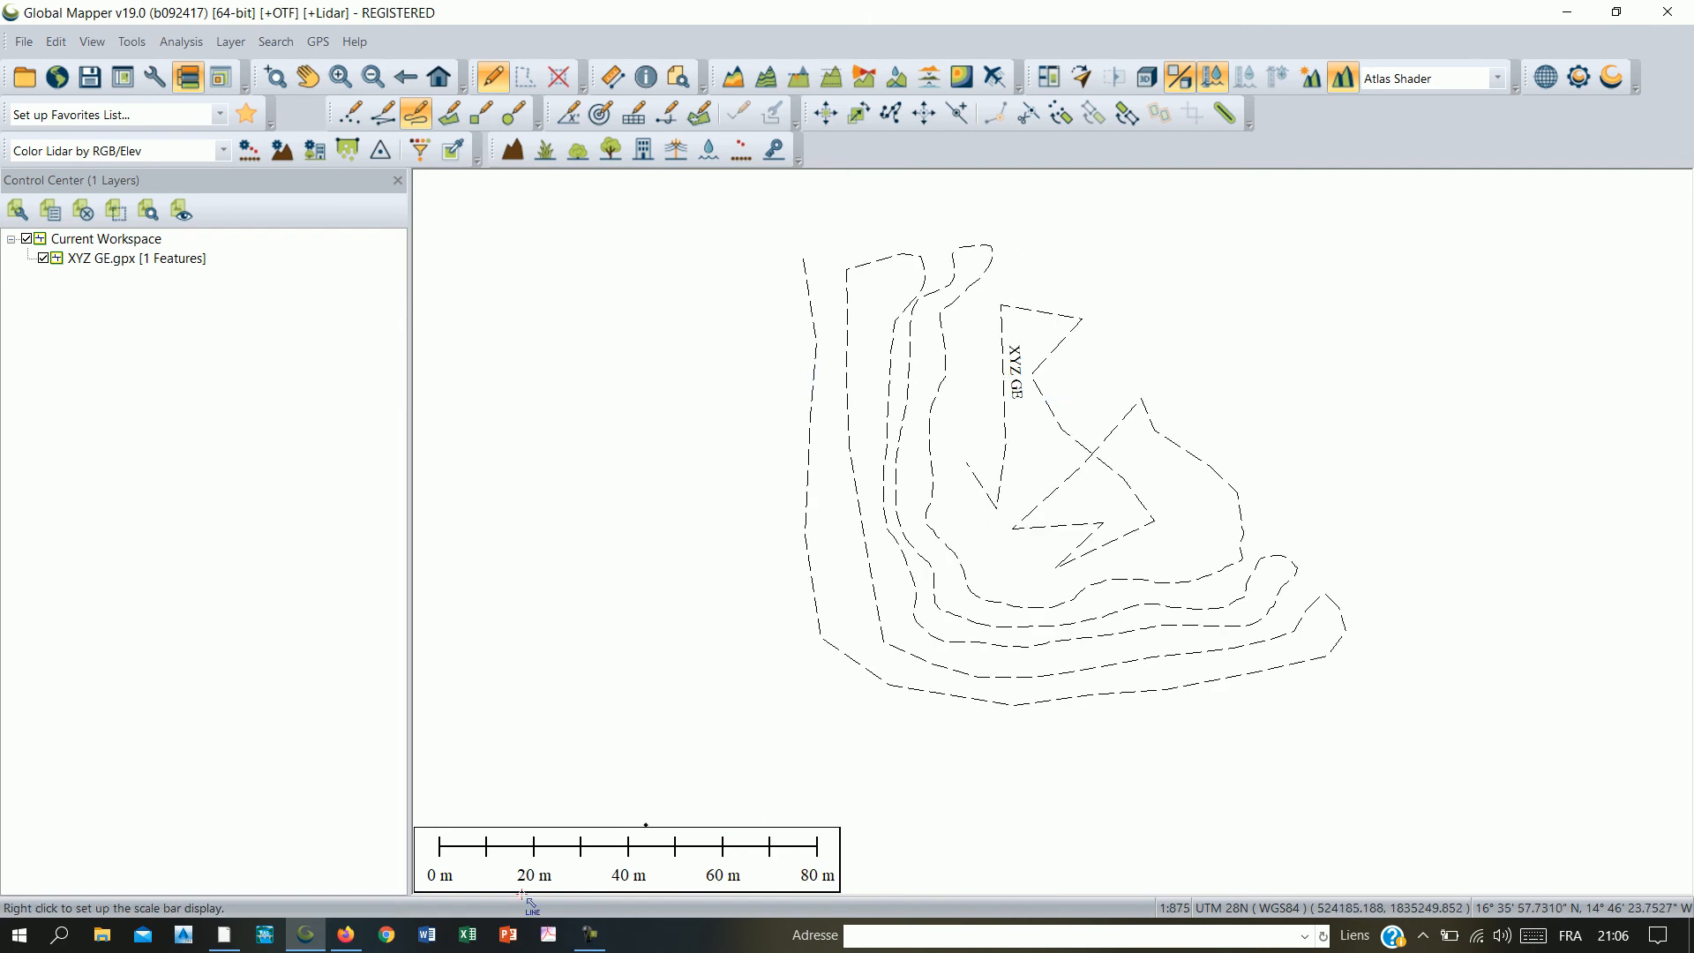
pyautogui.click(220, 946)
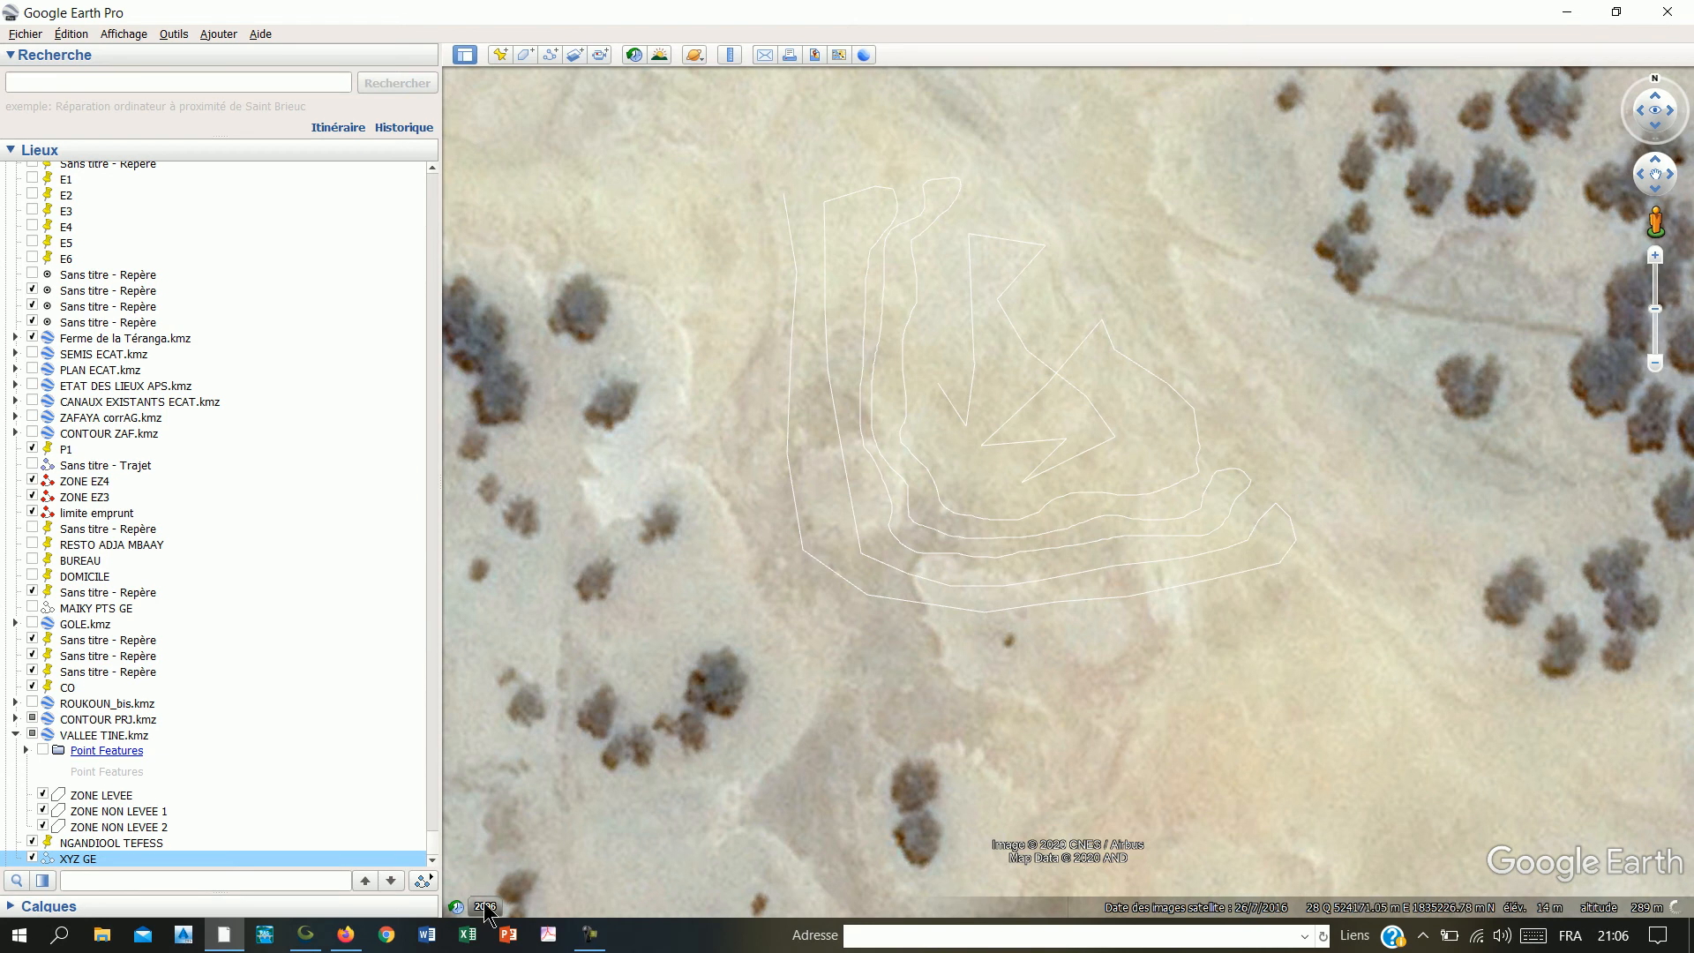
pyautogui.click(305, 944)
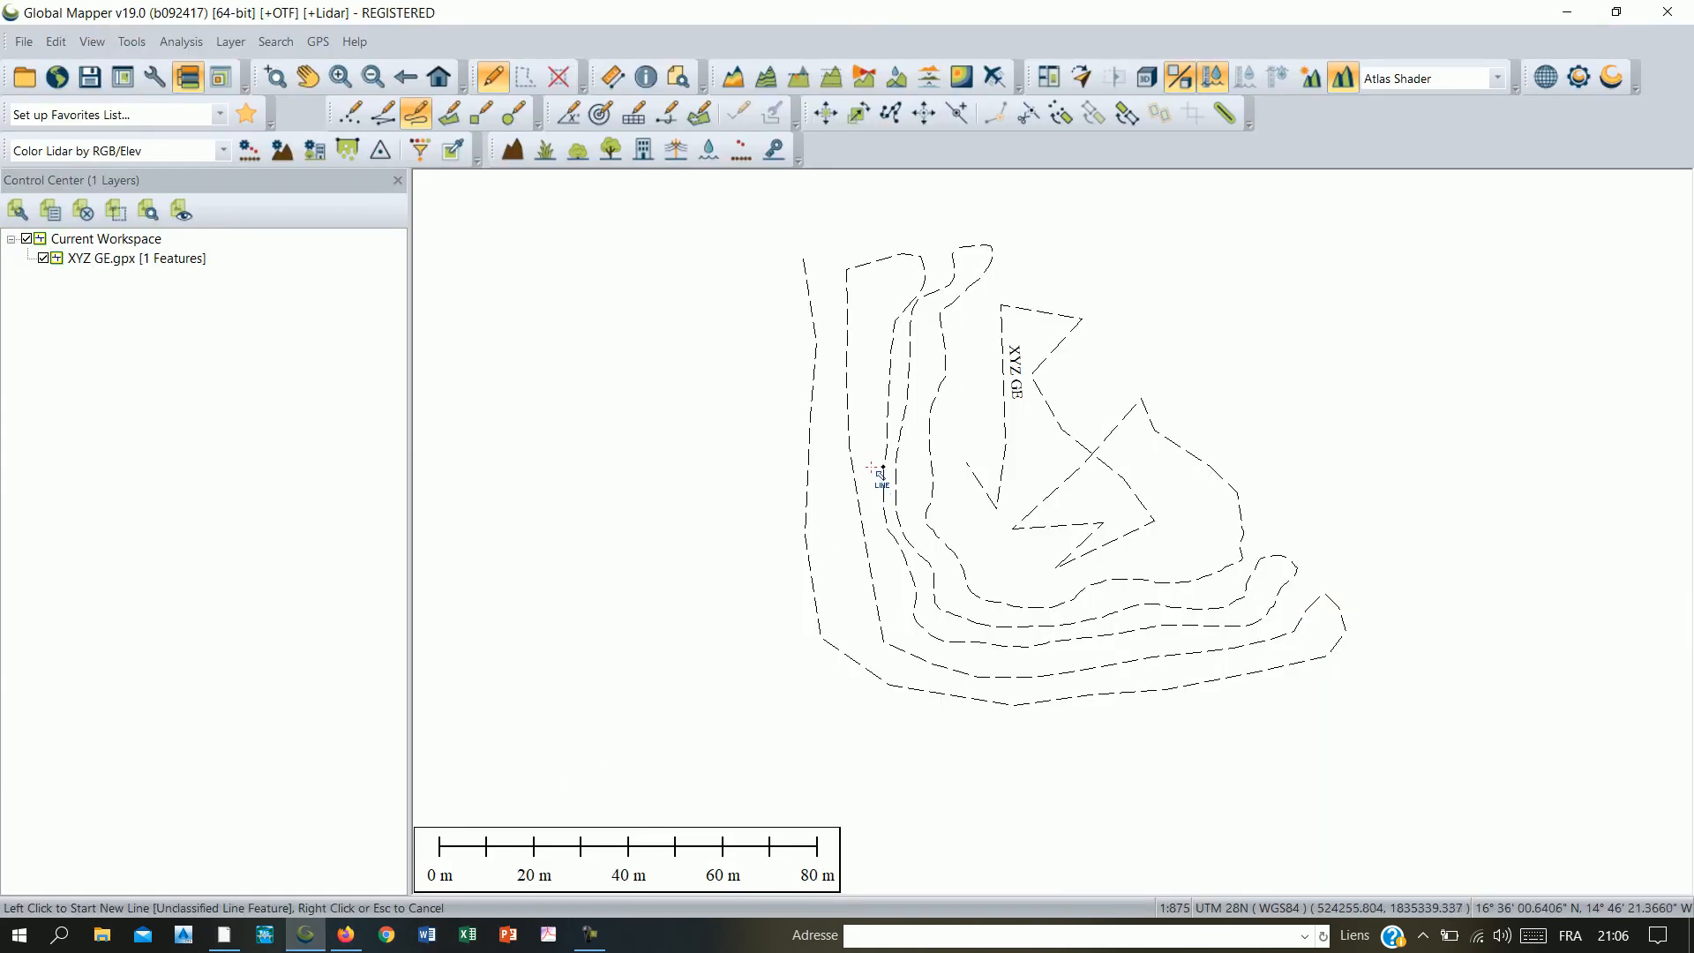
# - Export the XYZ GE.gpx layer in the vector format XYZ (Simple ASCII) Text File, keeping the default ASCII export options
pyautogui.click(144, 261)
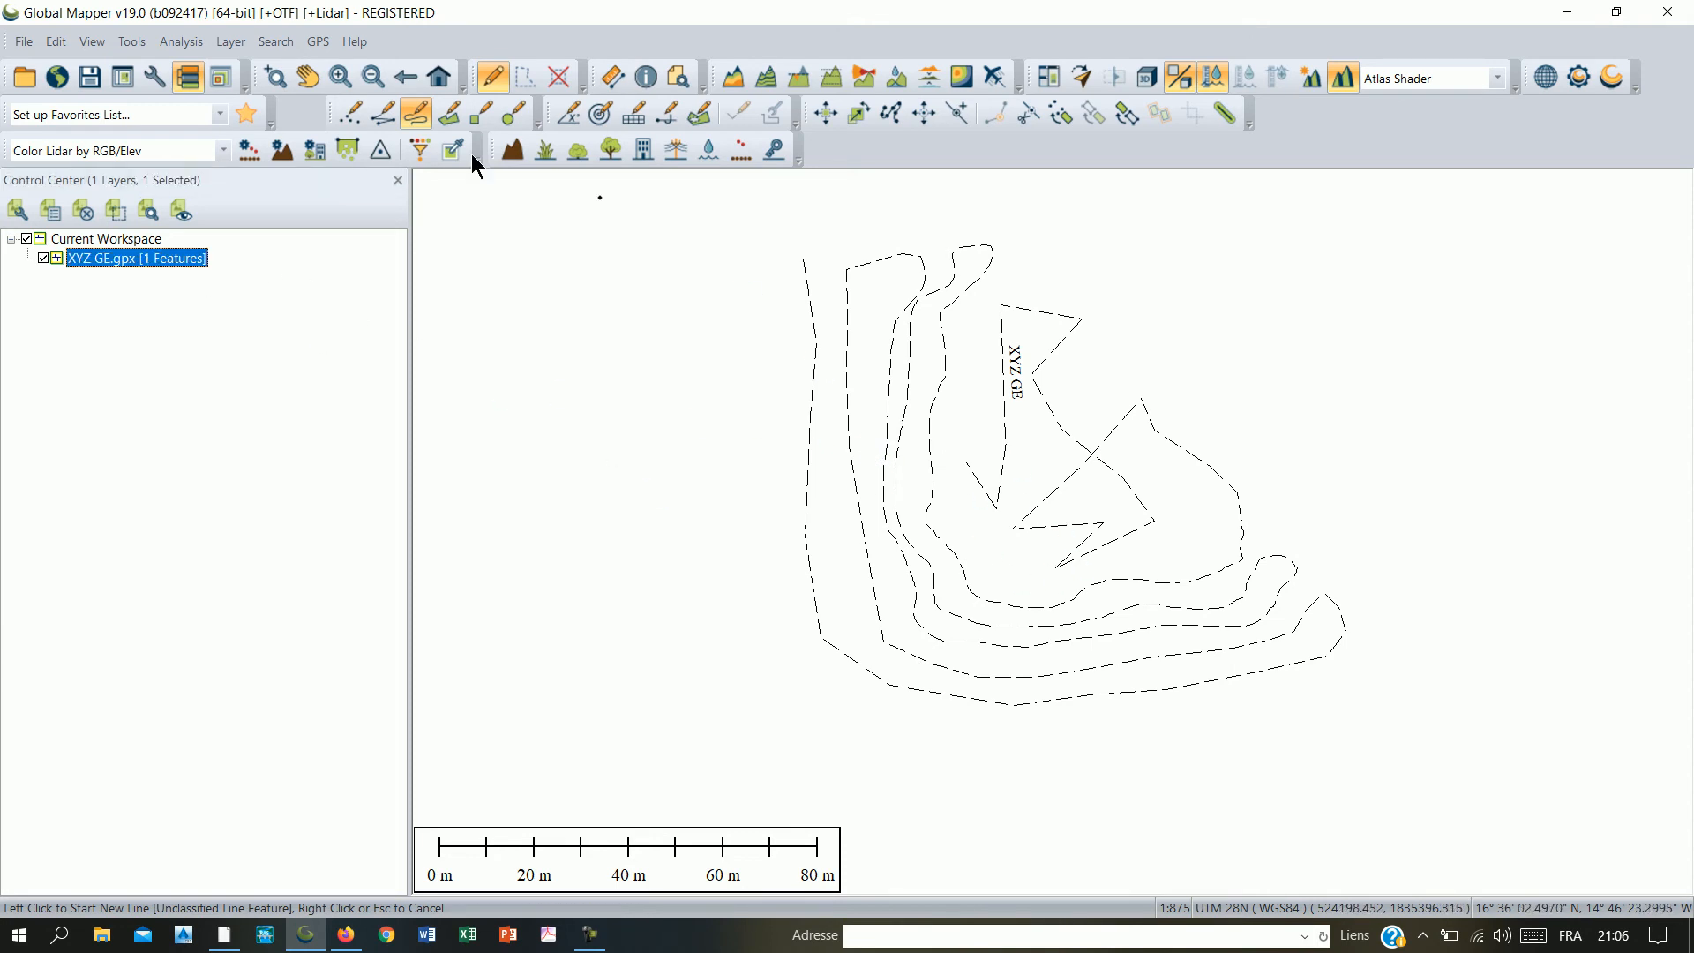
pyautogui.click(21, 42)
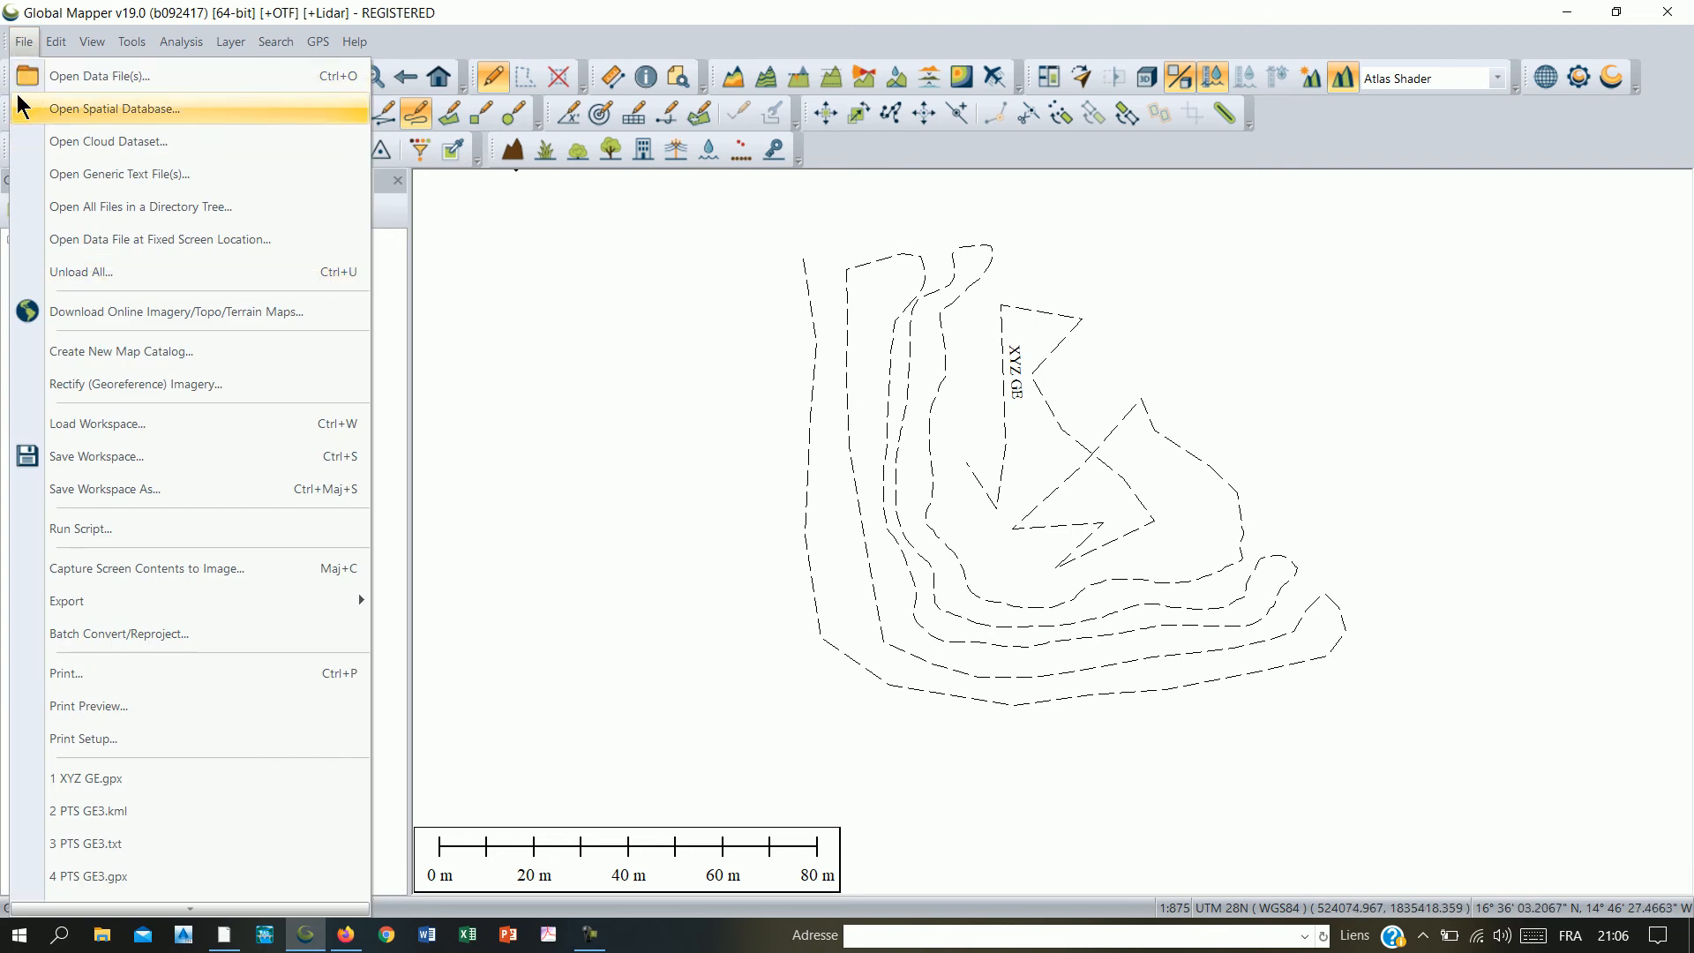
pyautogui.moveTo(224, 609)
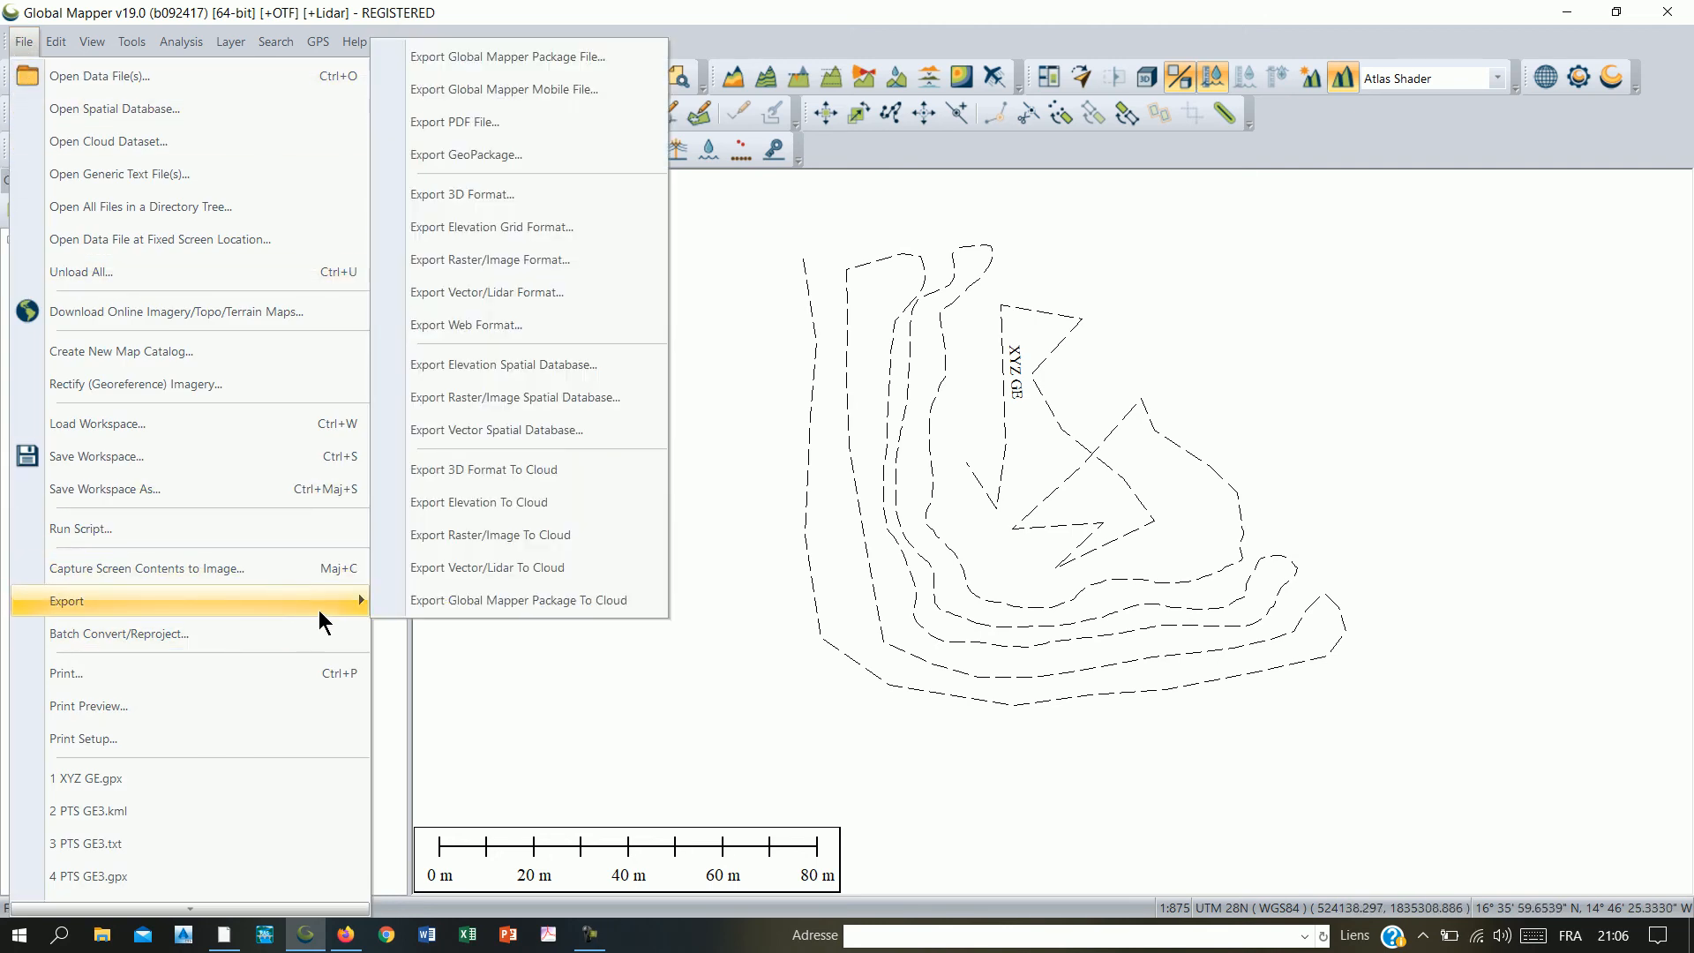
pyautogui.click(543, 295)
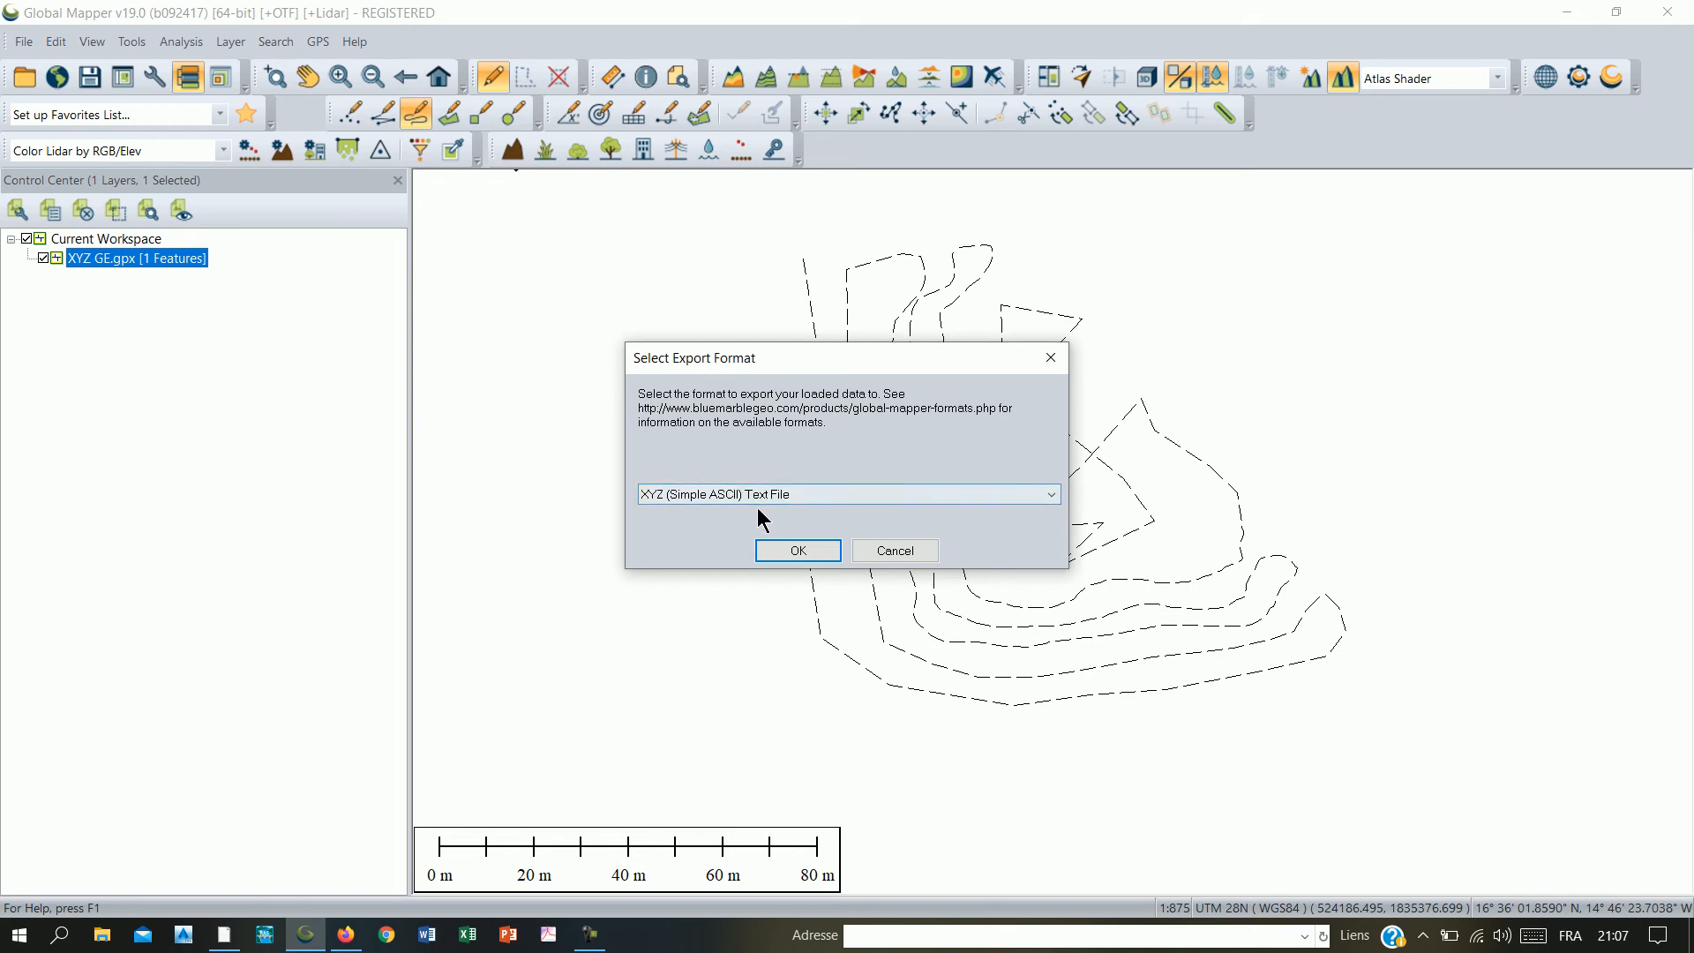
pyautogui.click(1052, 495)
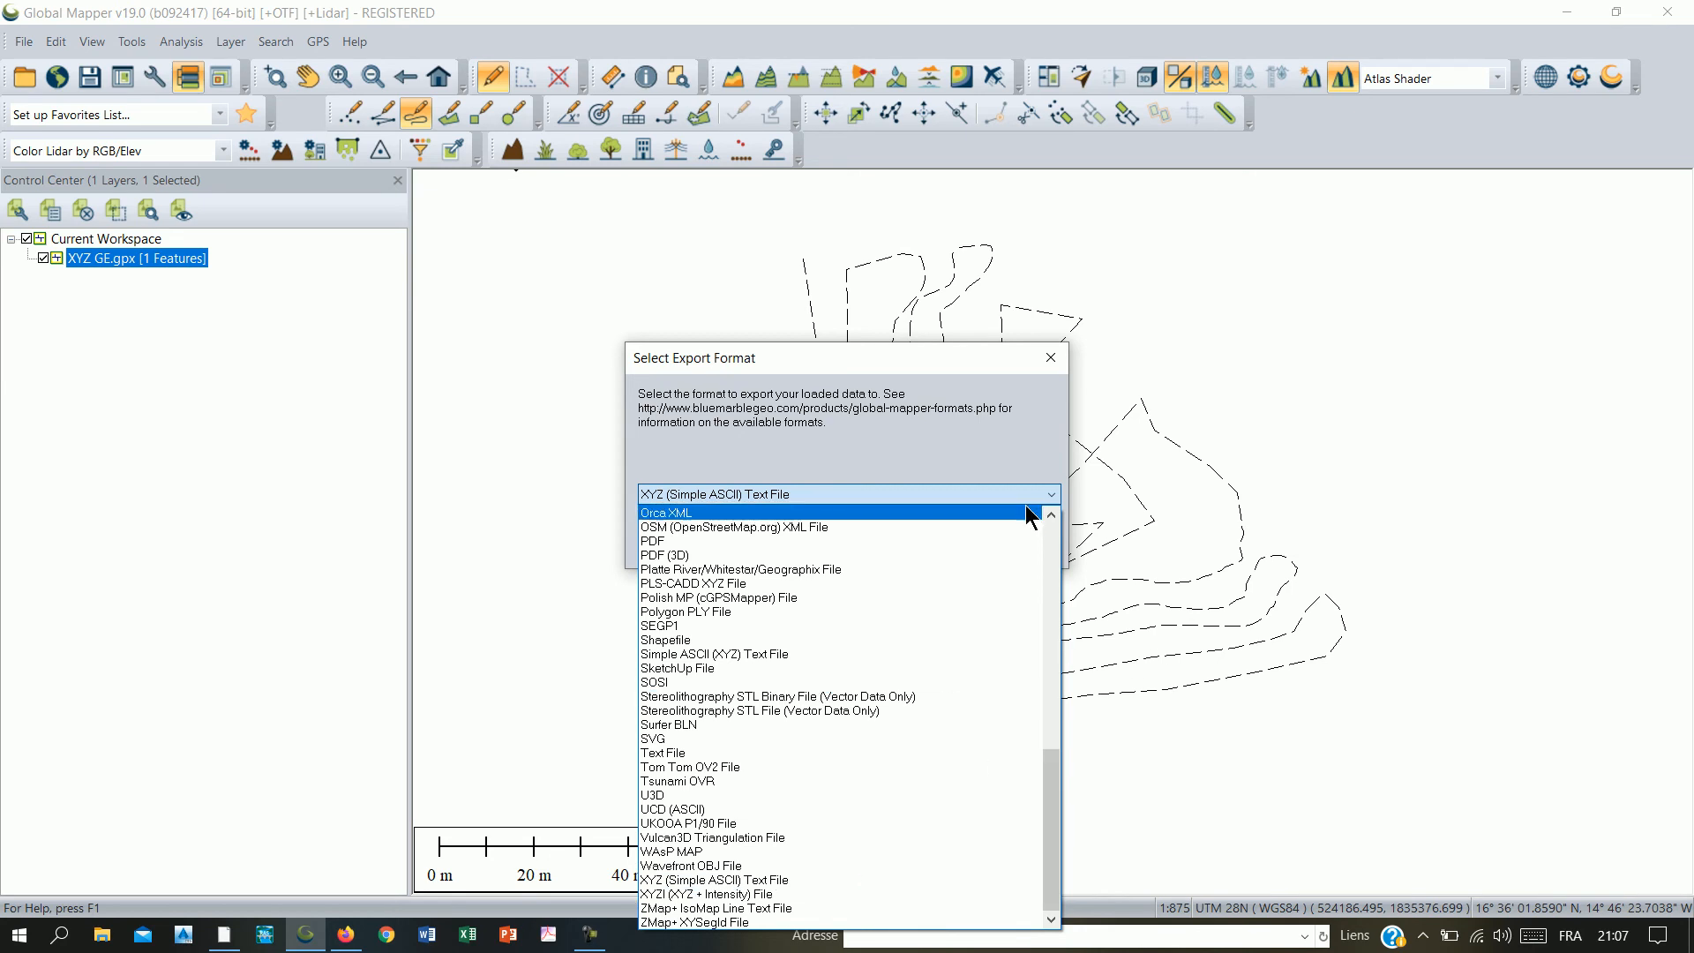
pyautogui.click(1052, 494)
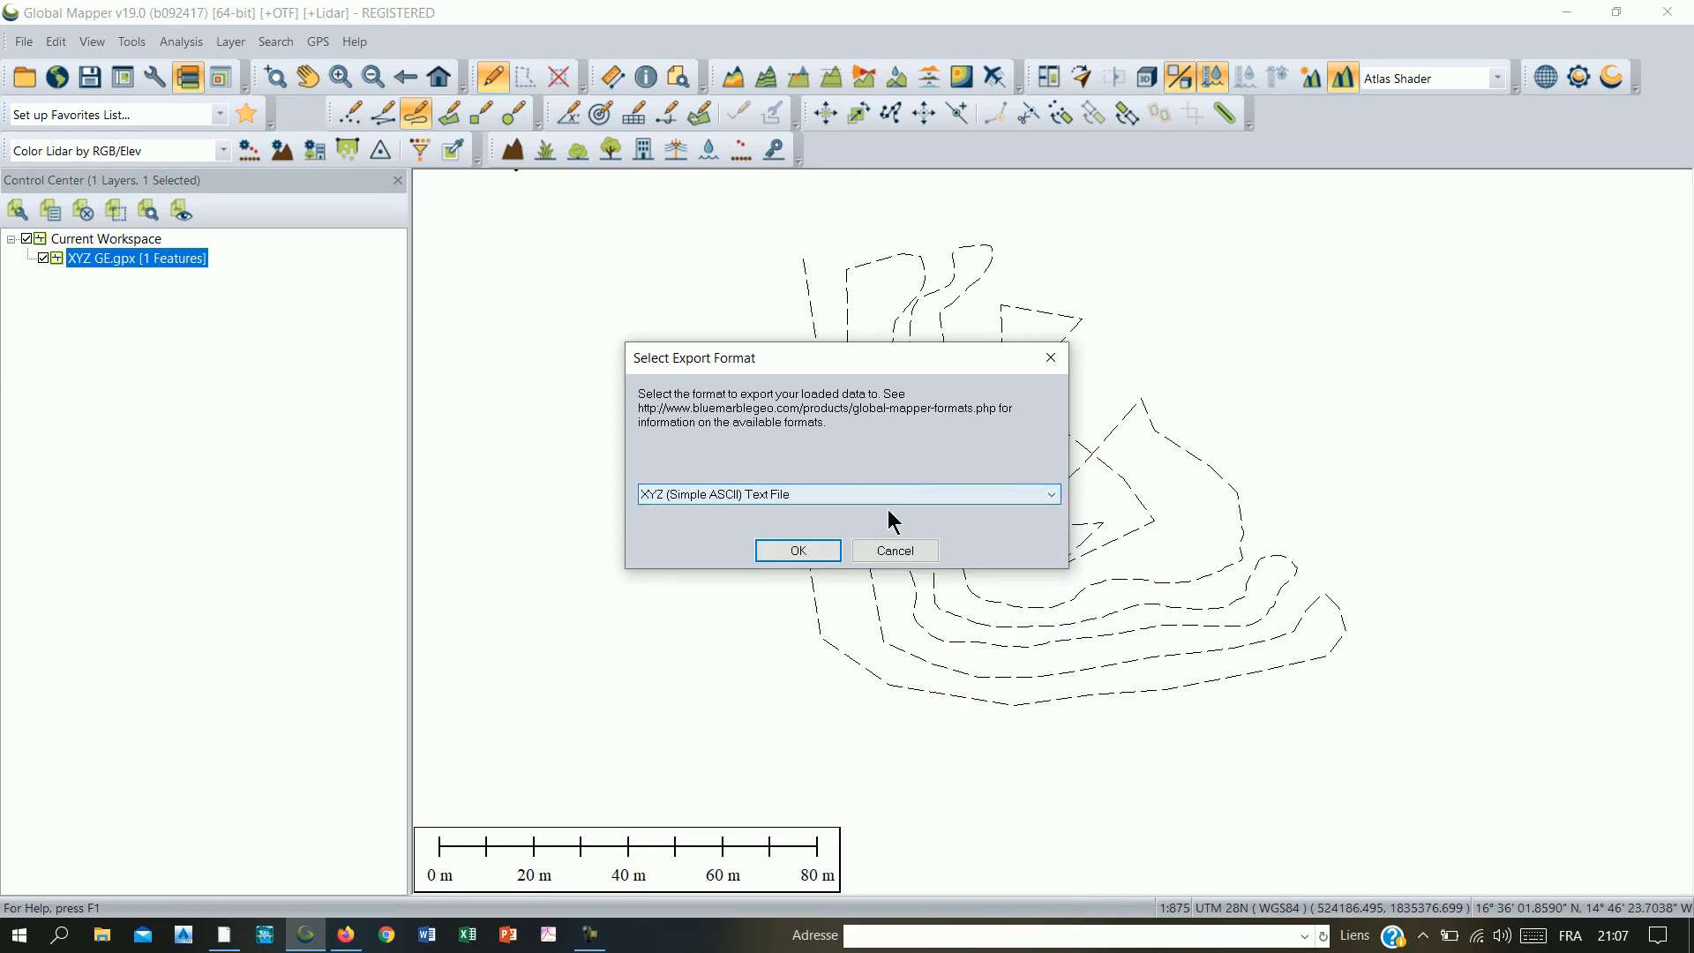
pyautogui.click(780, 549)
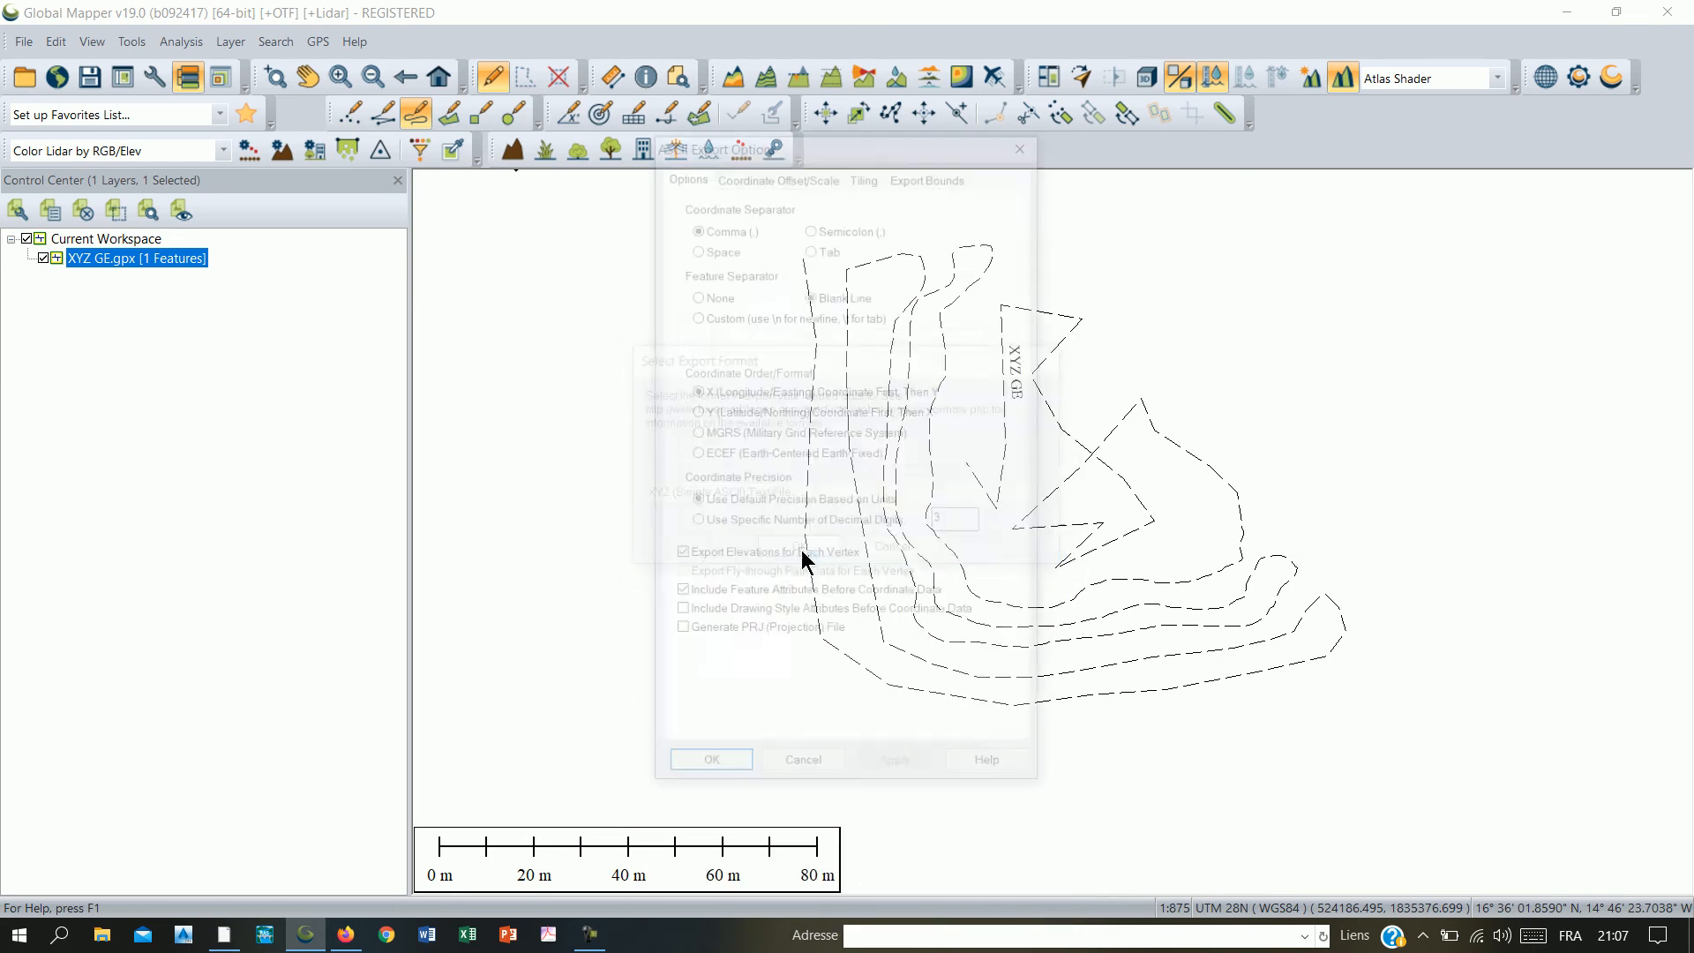
pyautogui.click(738, 771)
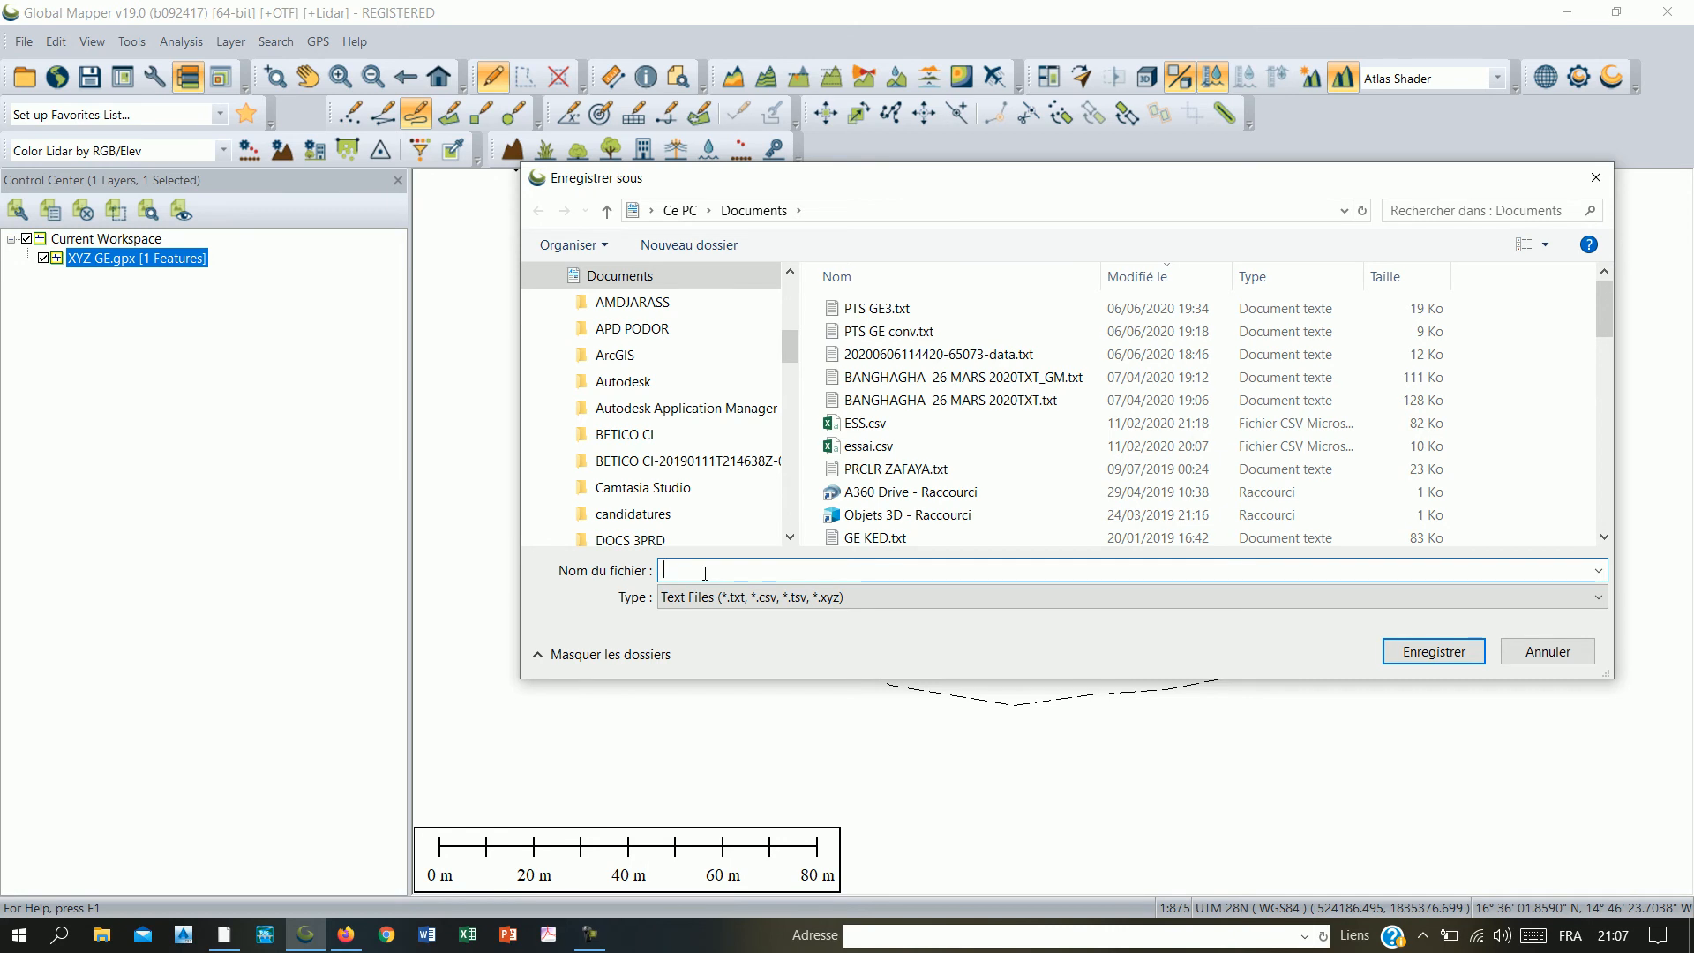
# - Name the exported text file XYZ GE and save it in the Documents folder
pyautogui.write('XYZ')
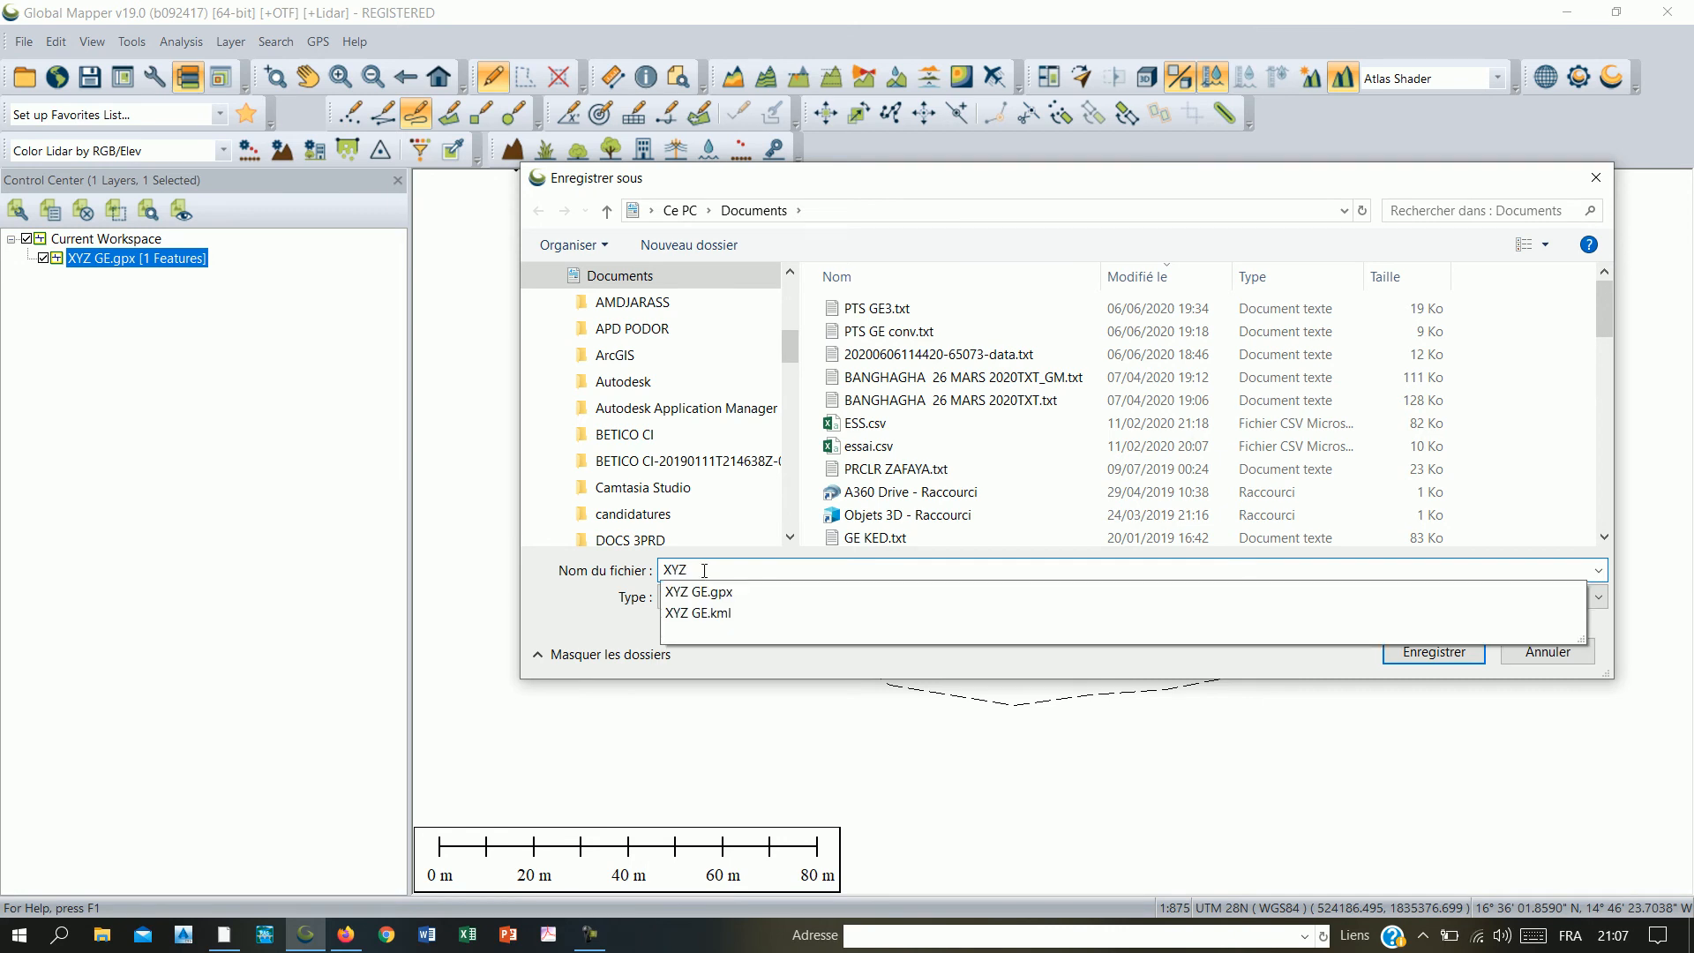
pyautogui.click(723, 600)
pyautogui.click(756, 572)
pyautogui.press('BackSpace')
pyautogui.press('BackSpace')
pyautogui.press('BackSpace')
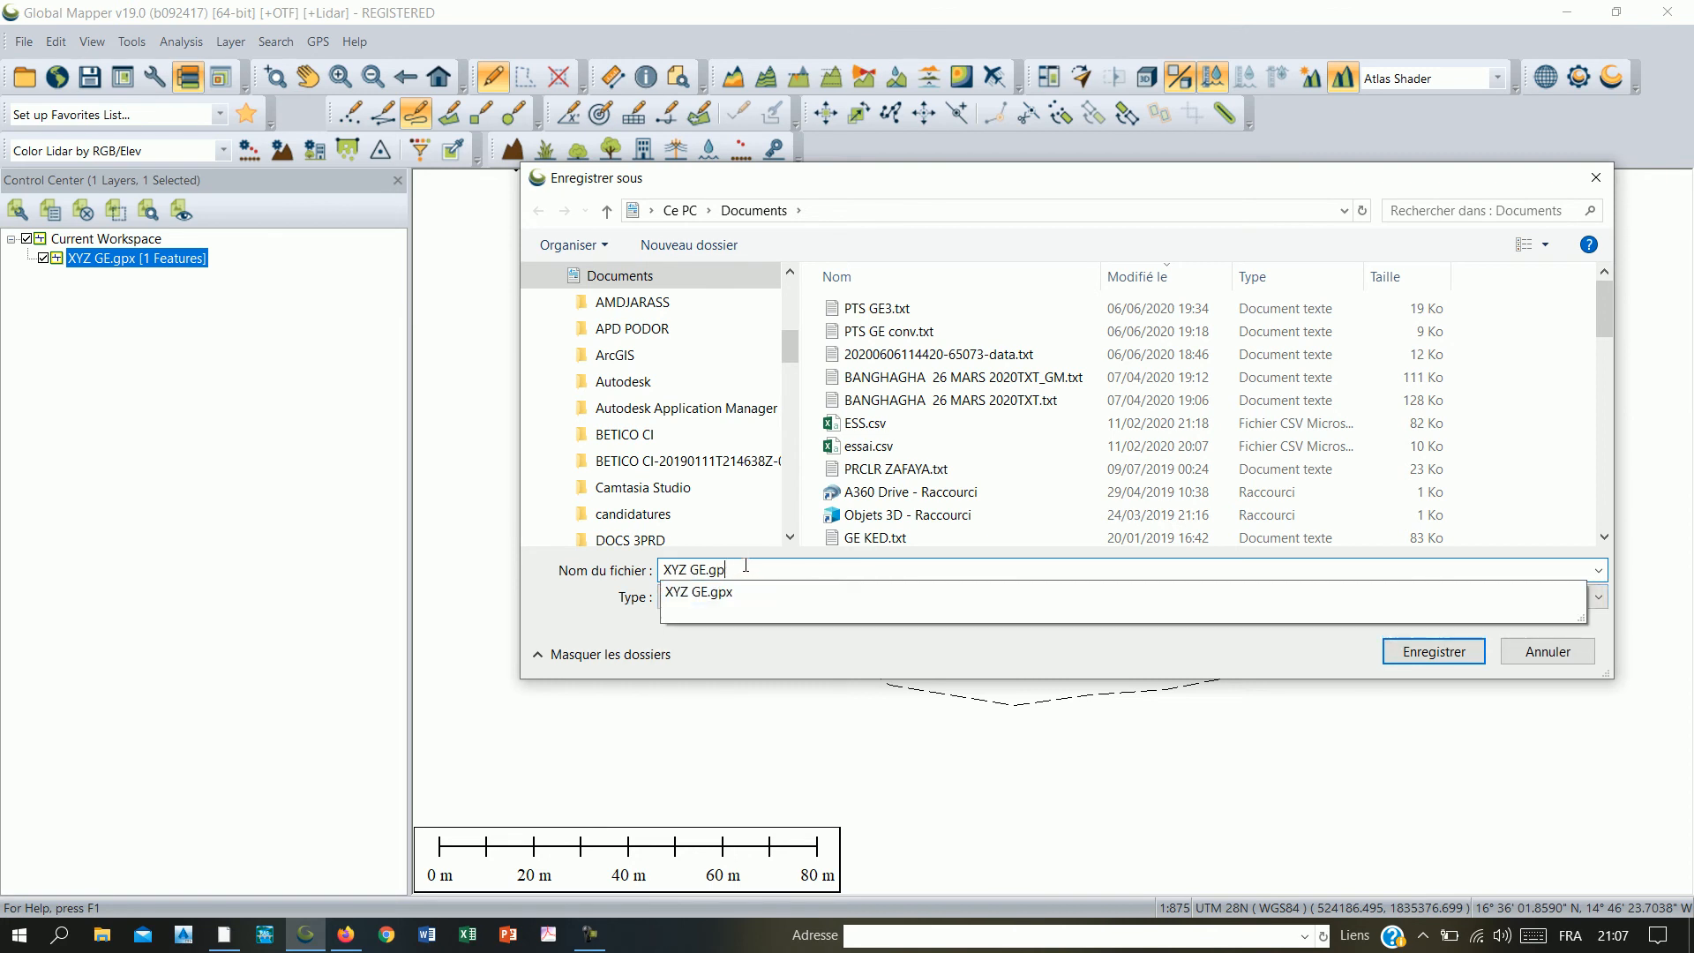
pyautogui.click(1396, 648)
pyautogui.click(1398, 653)
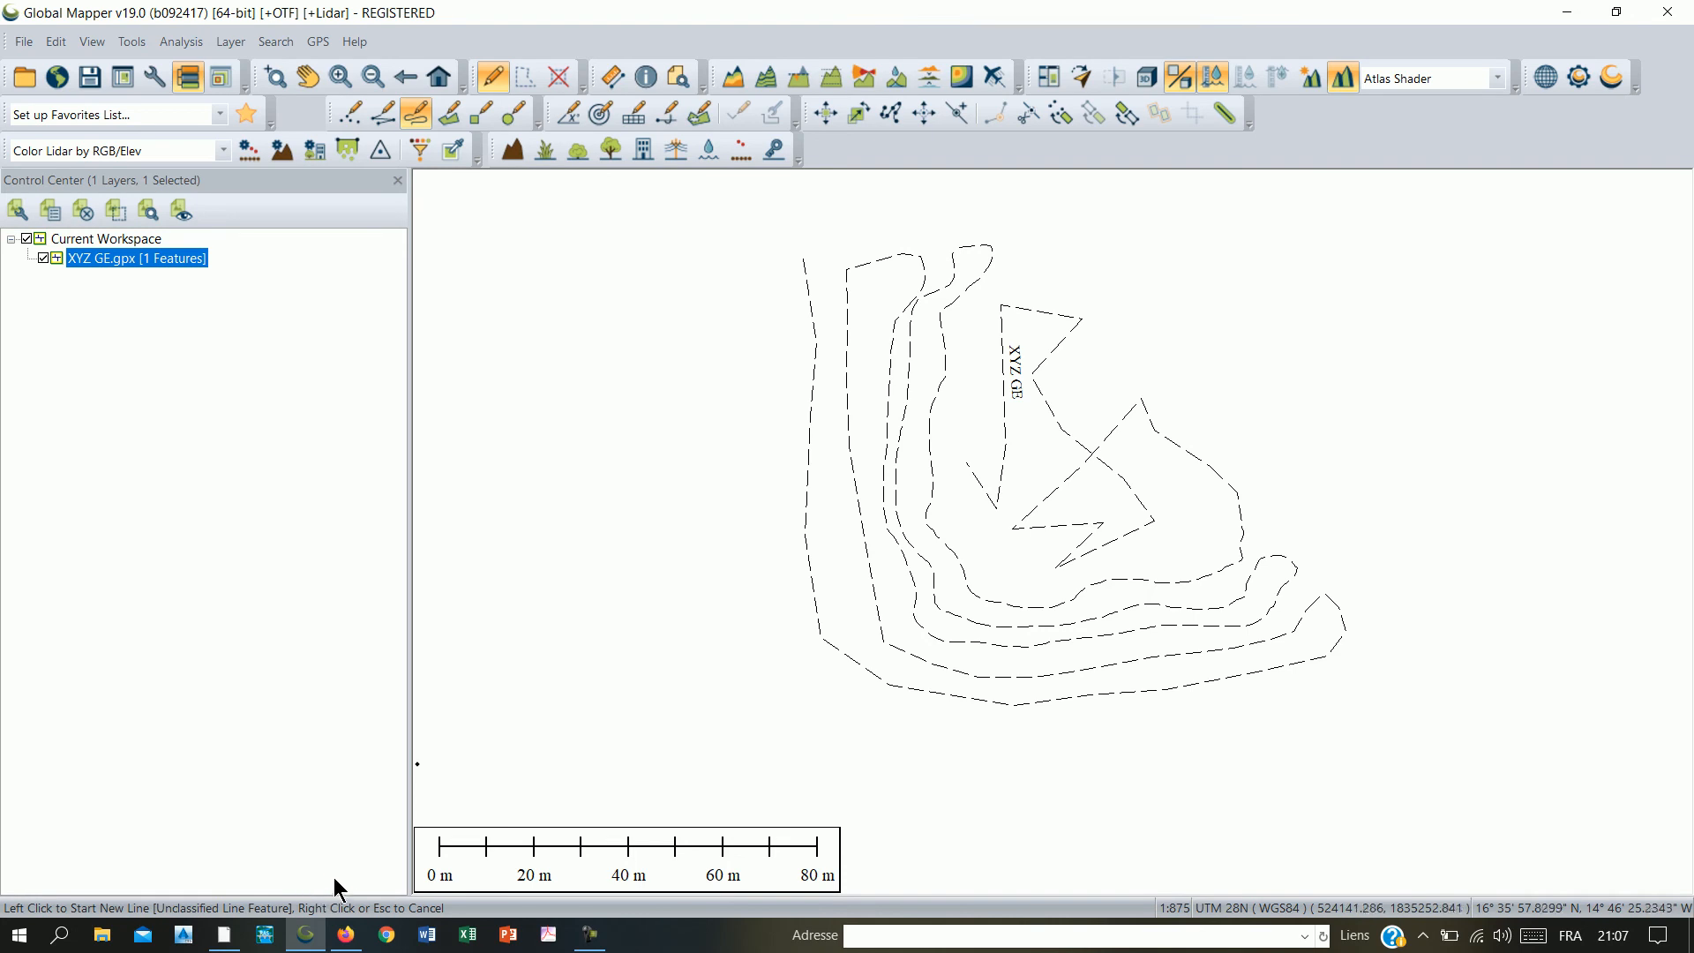
# - Switch to Excel, create a new blank workbook and enlarge its window to full screen
pyautogui.click(465, 937)
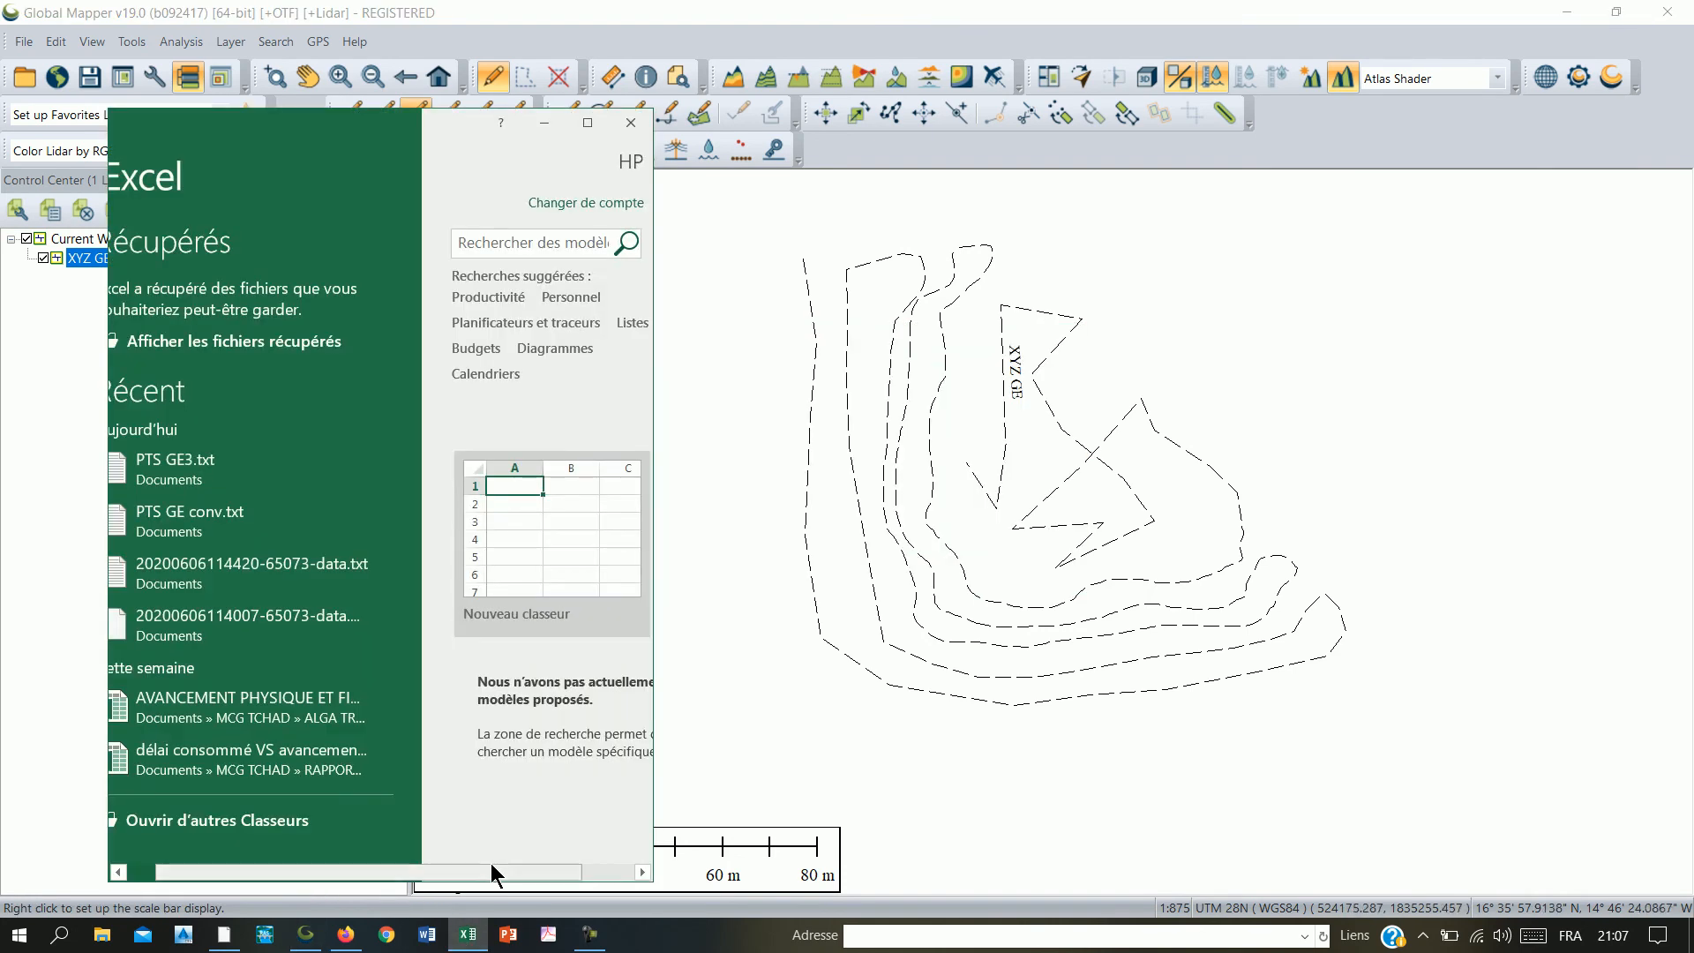
pyautogui.click(586, 531)
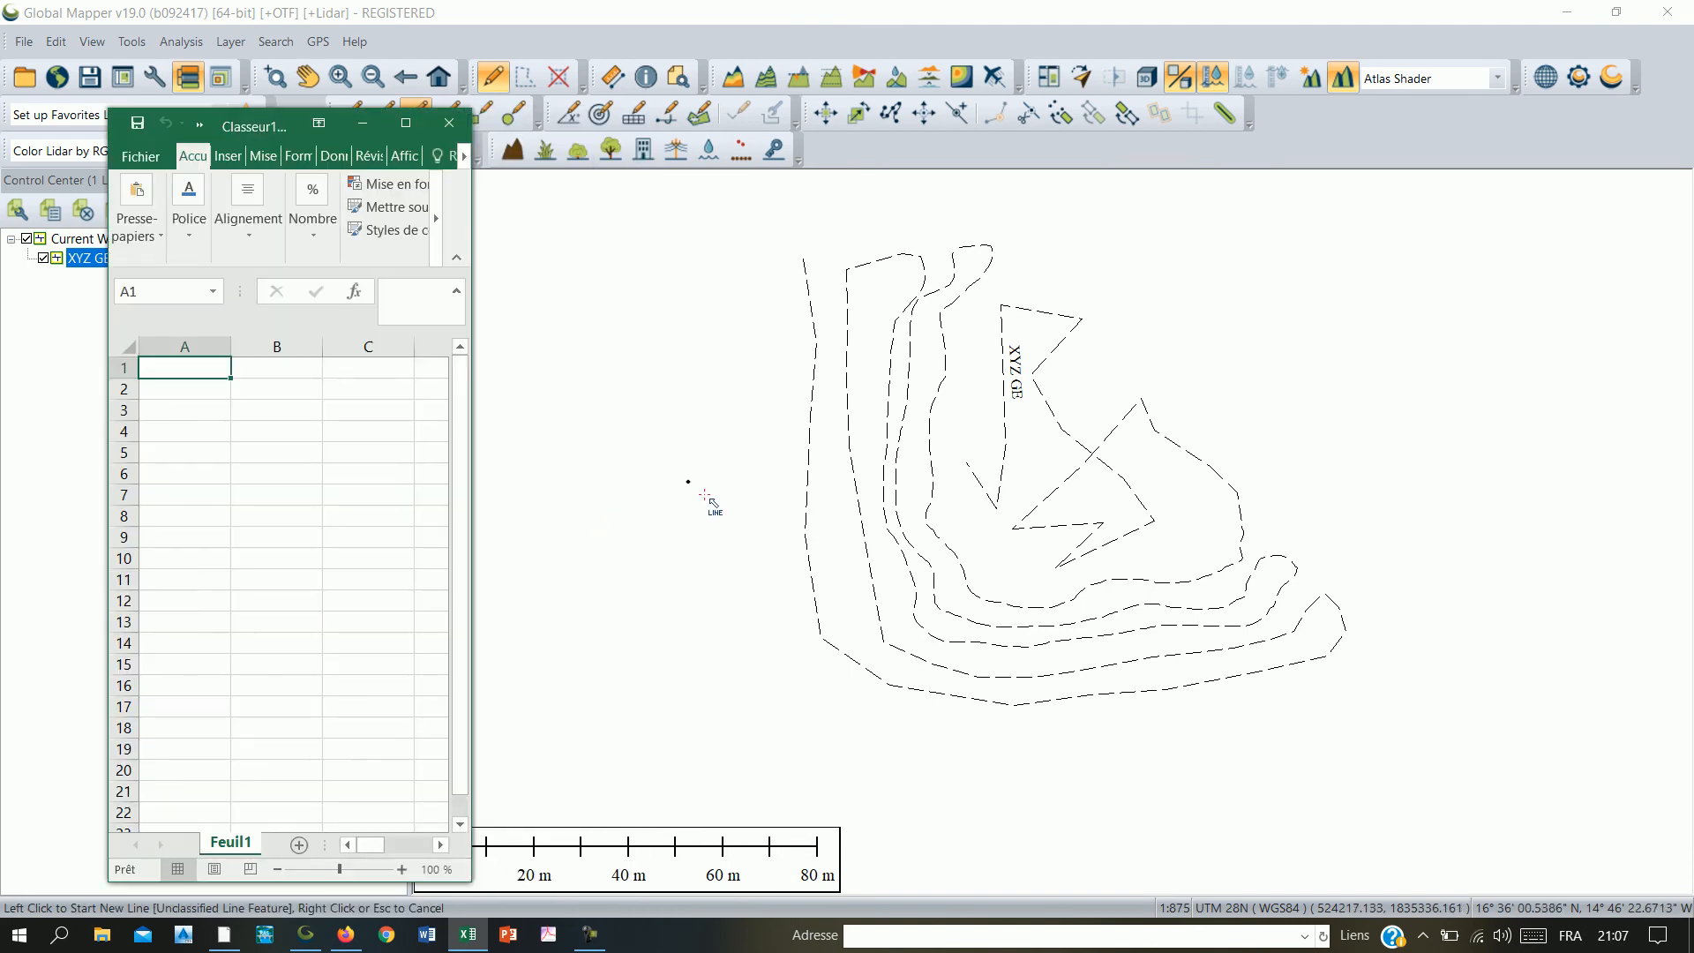
pyautogui.click(408, 124)
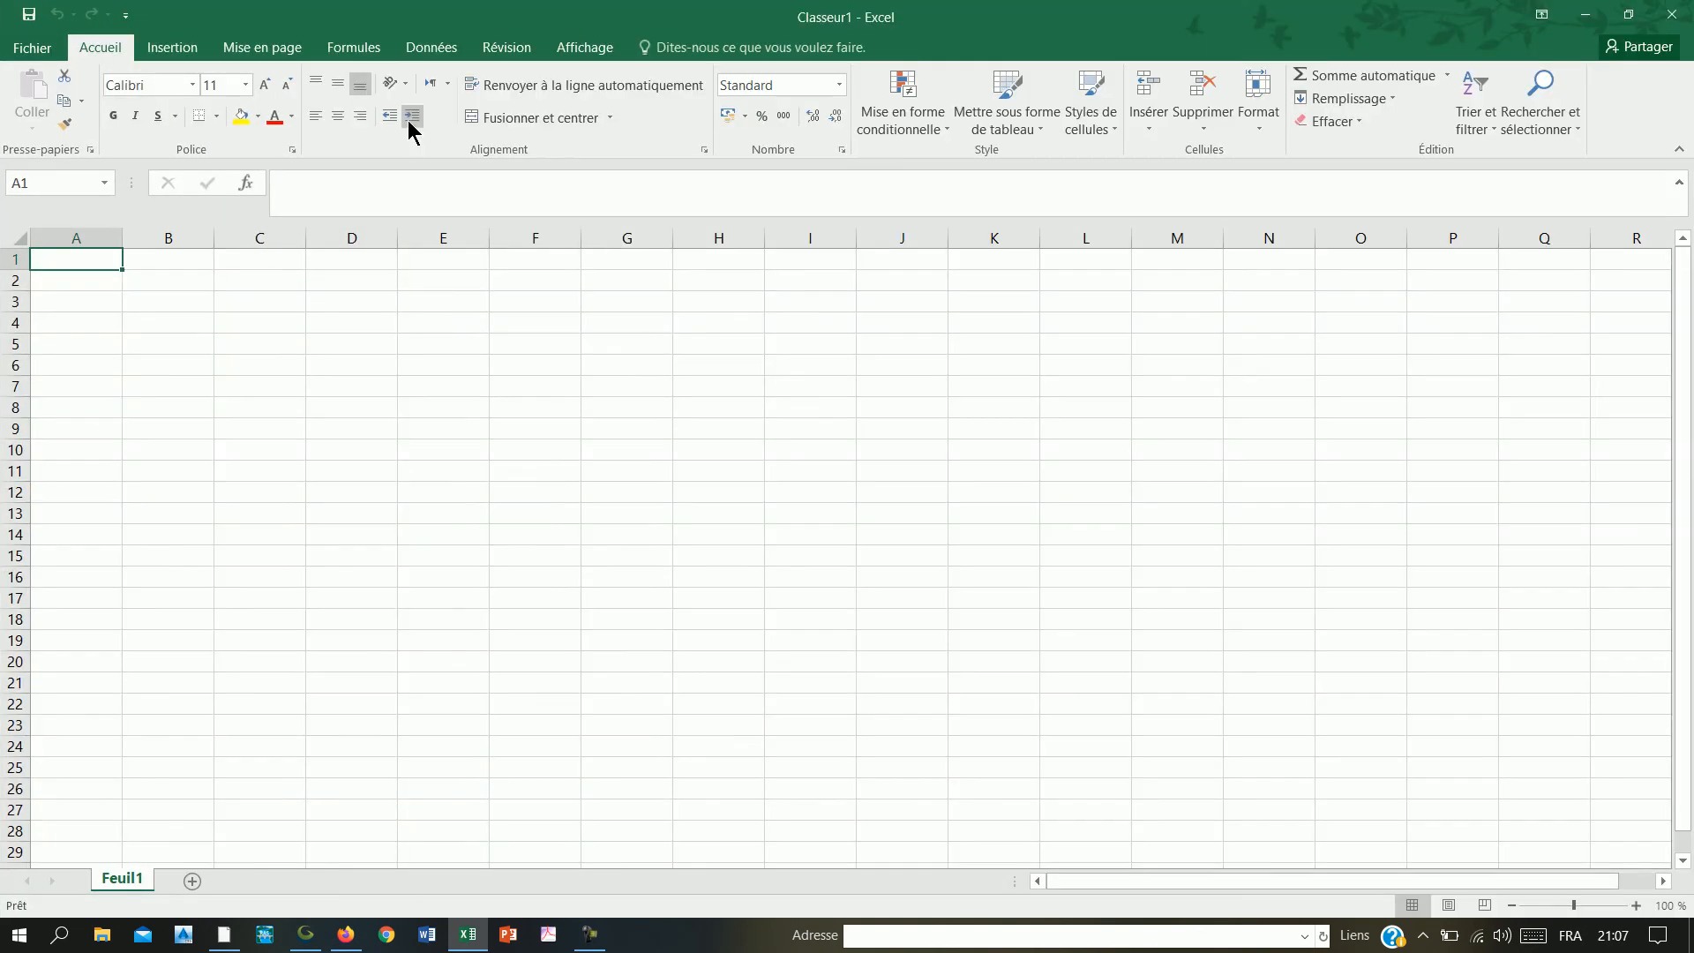
# - Open XYZ GE.txt from the Documents folder, with the file filter set to all file types
pyautogui.click(31, 48)
pyautogui.click(36, 173)
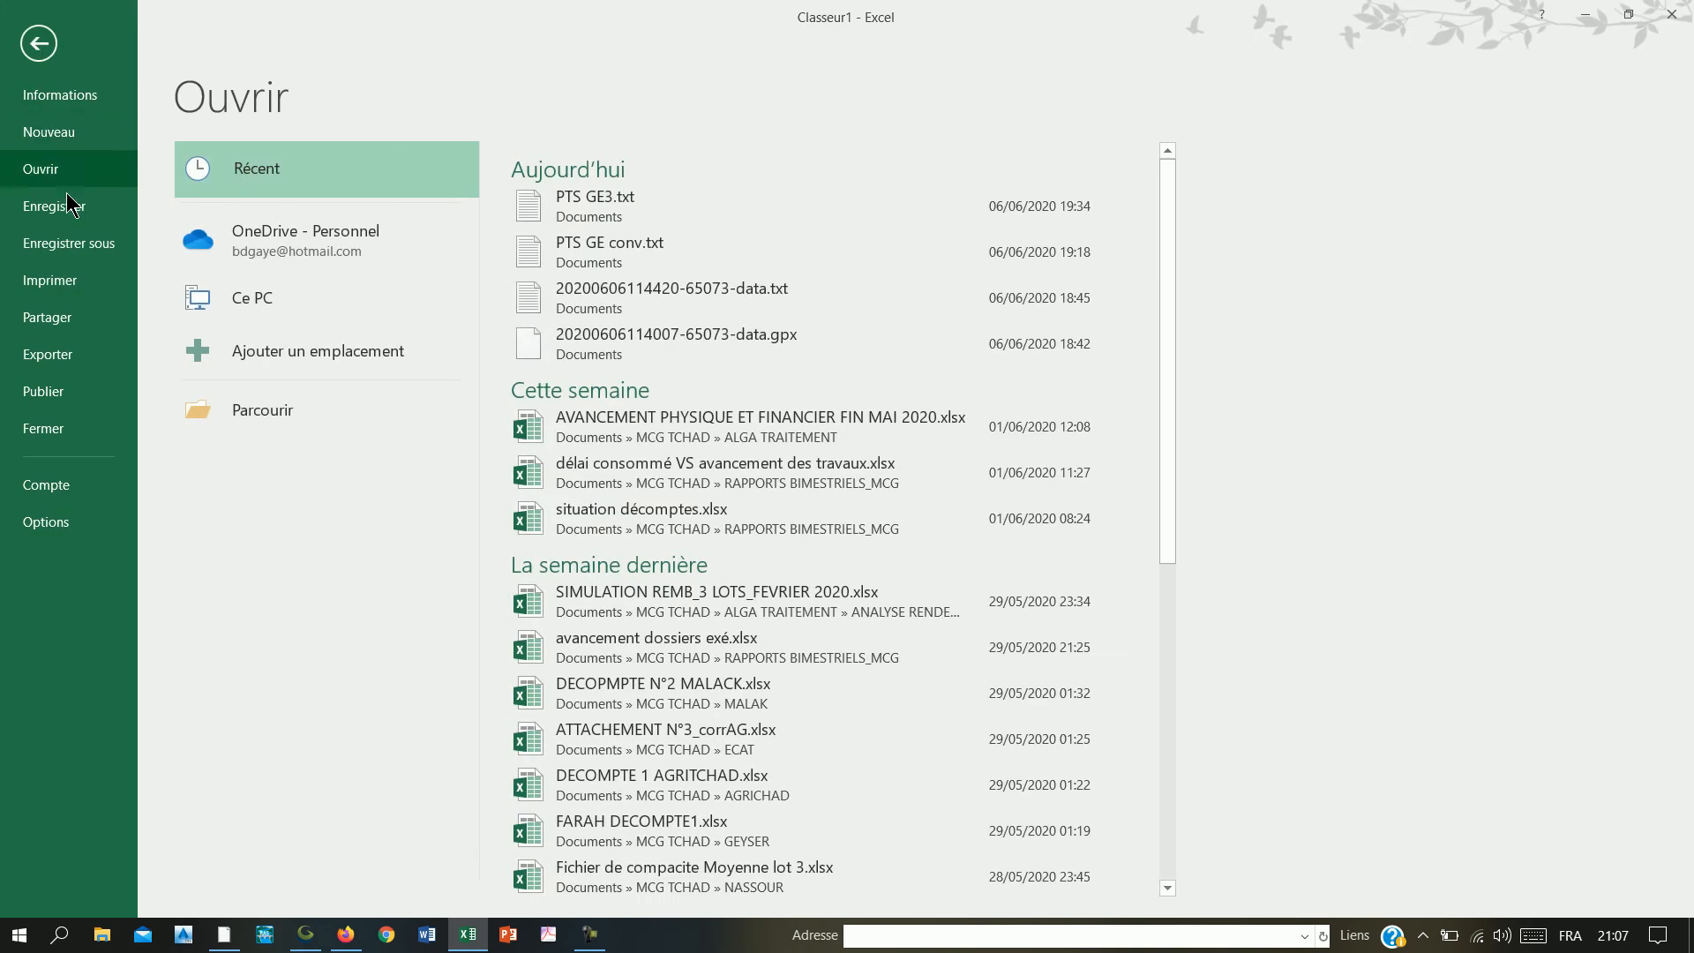
pyautogui.click(262, 409)
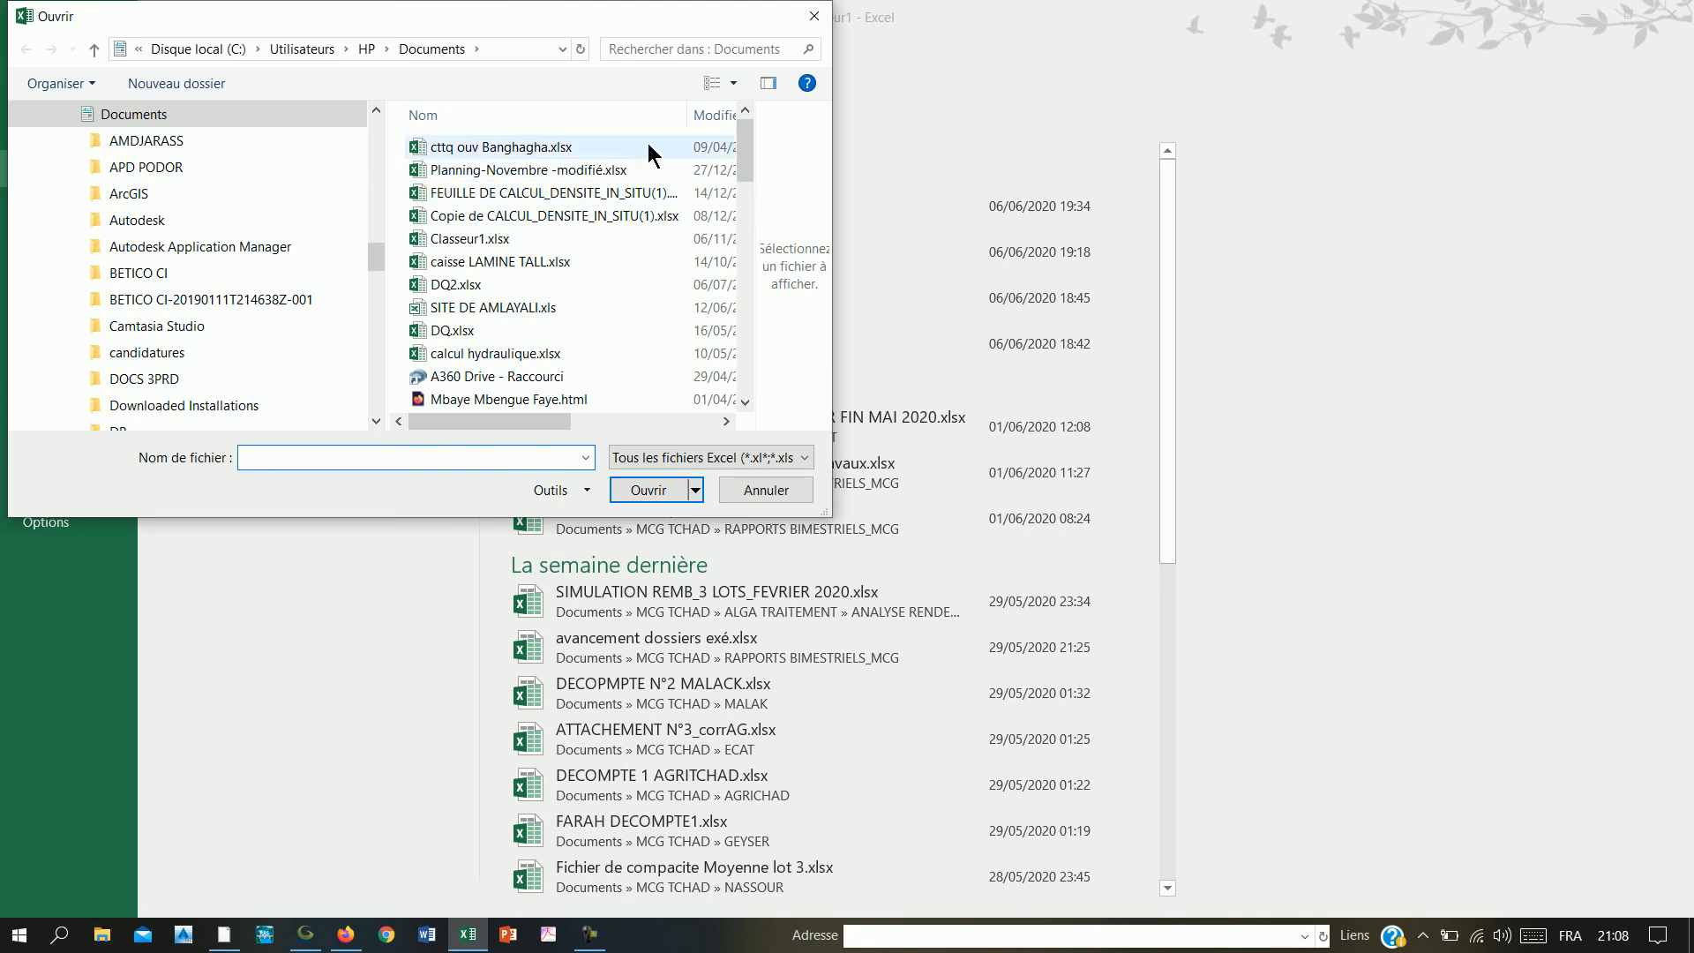
pyautogui.click(711, 119)
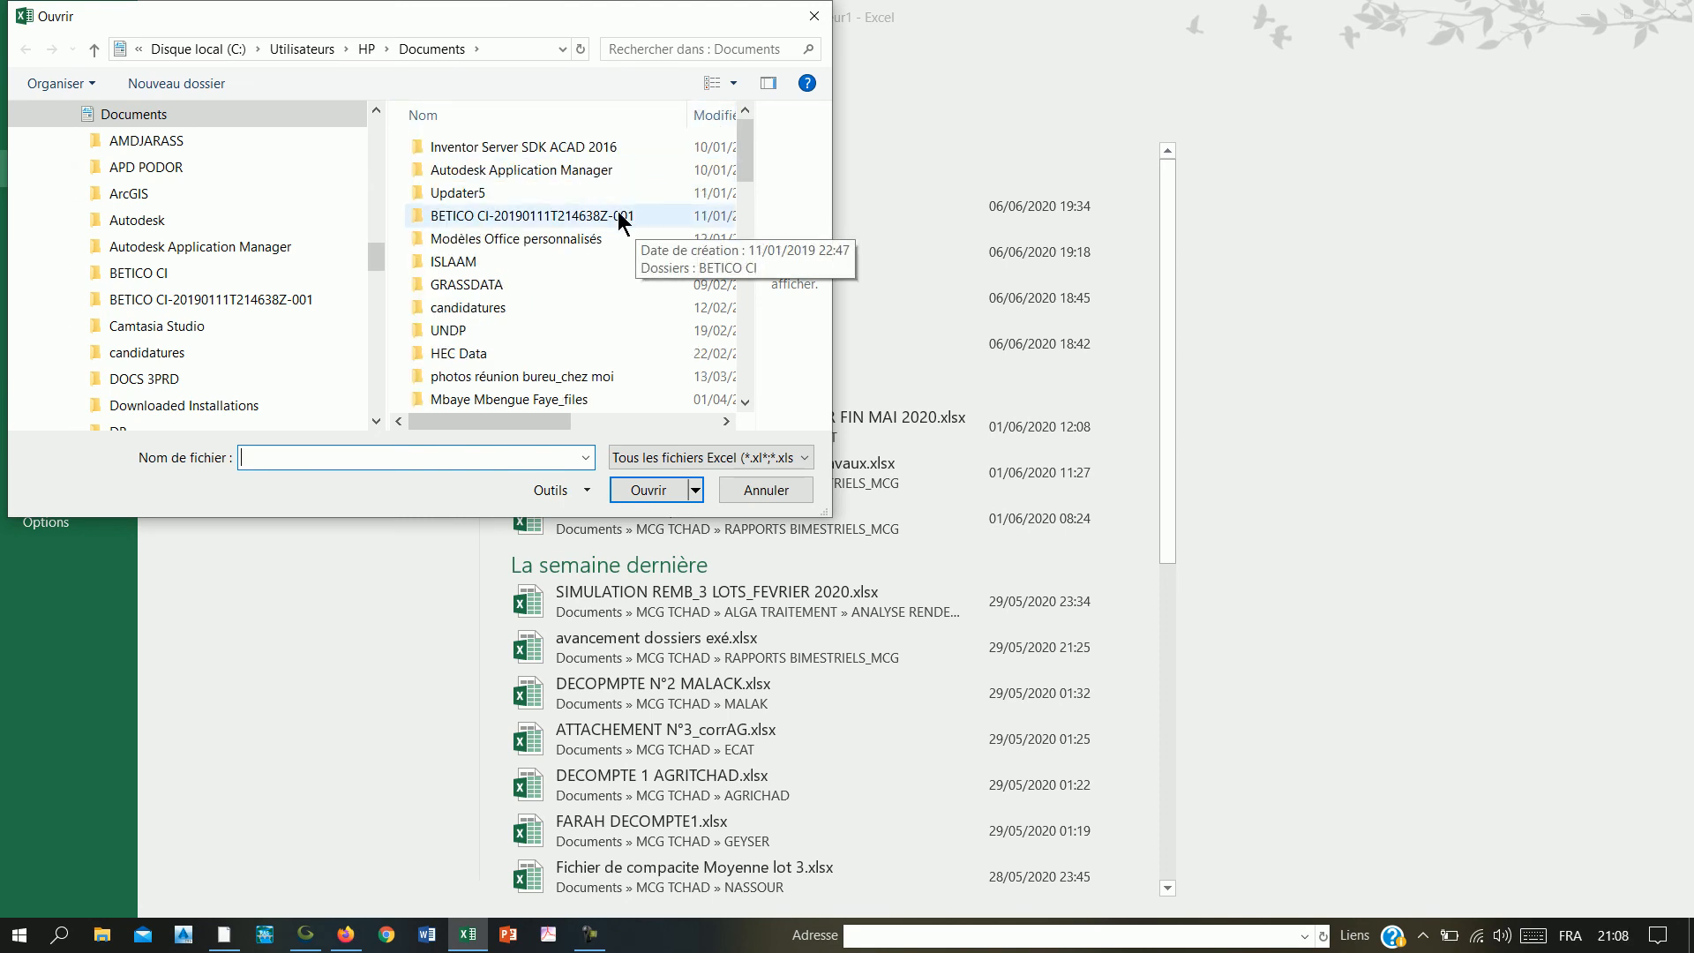
pyautogui.click(702, 122)
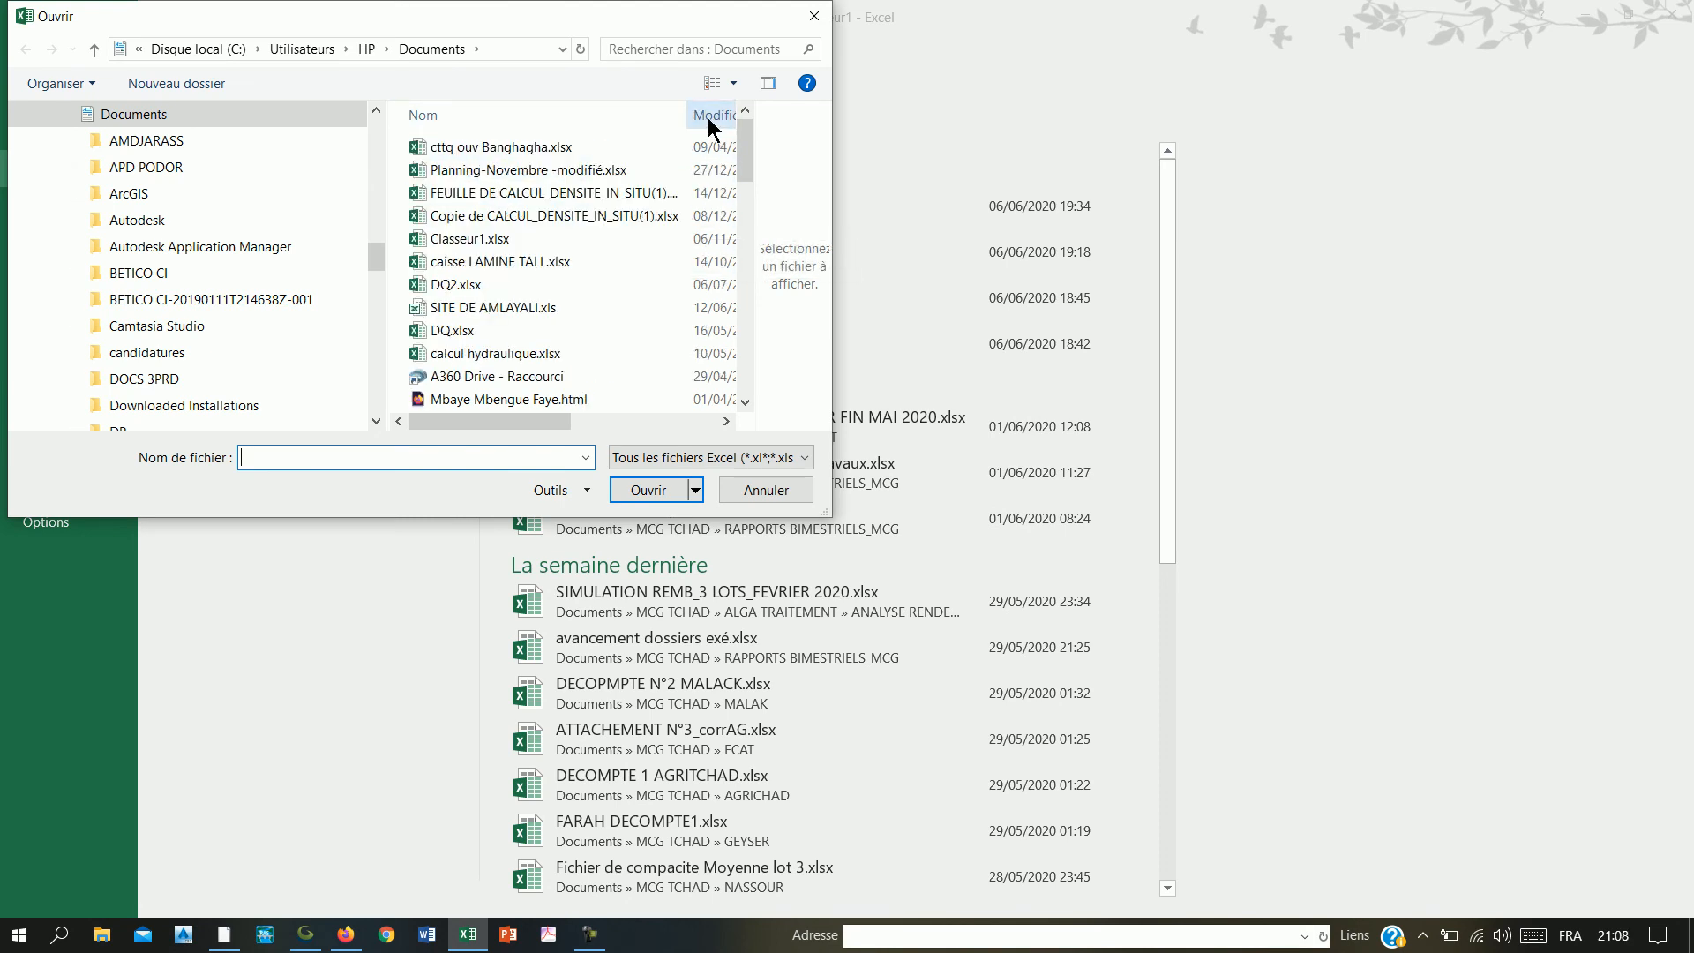
pyautogui.click(804, 457)
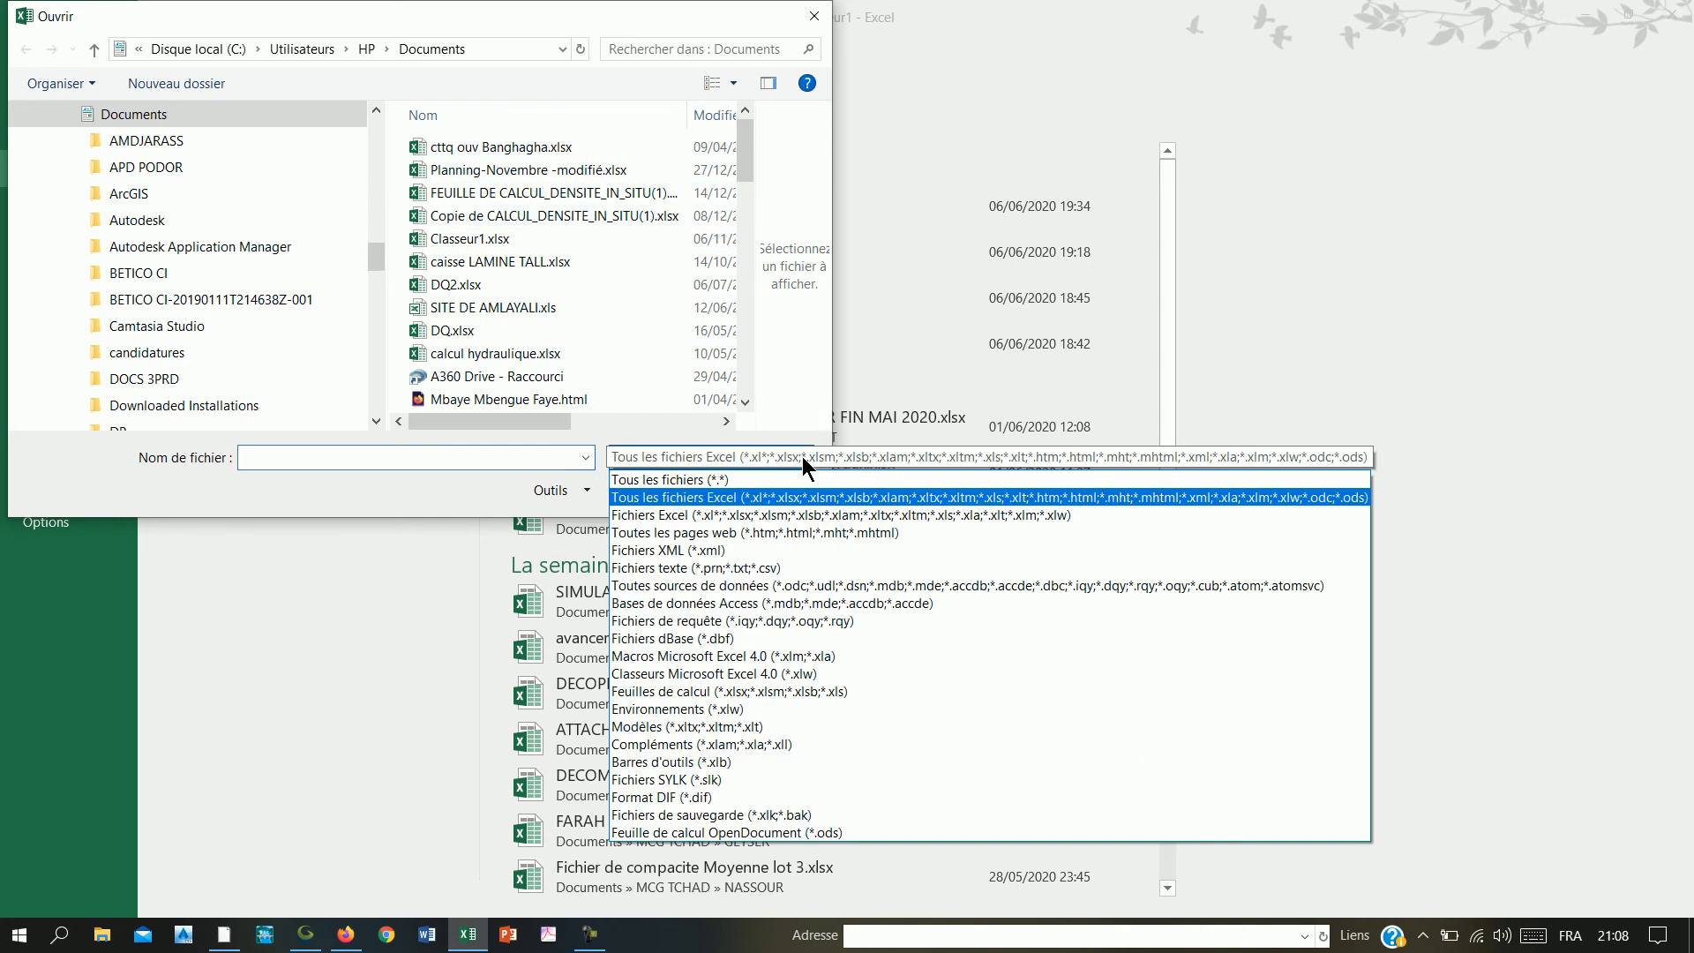
pyautogui.click(662, 481)
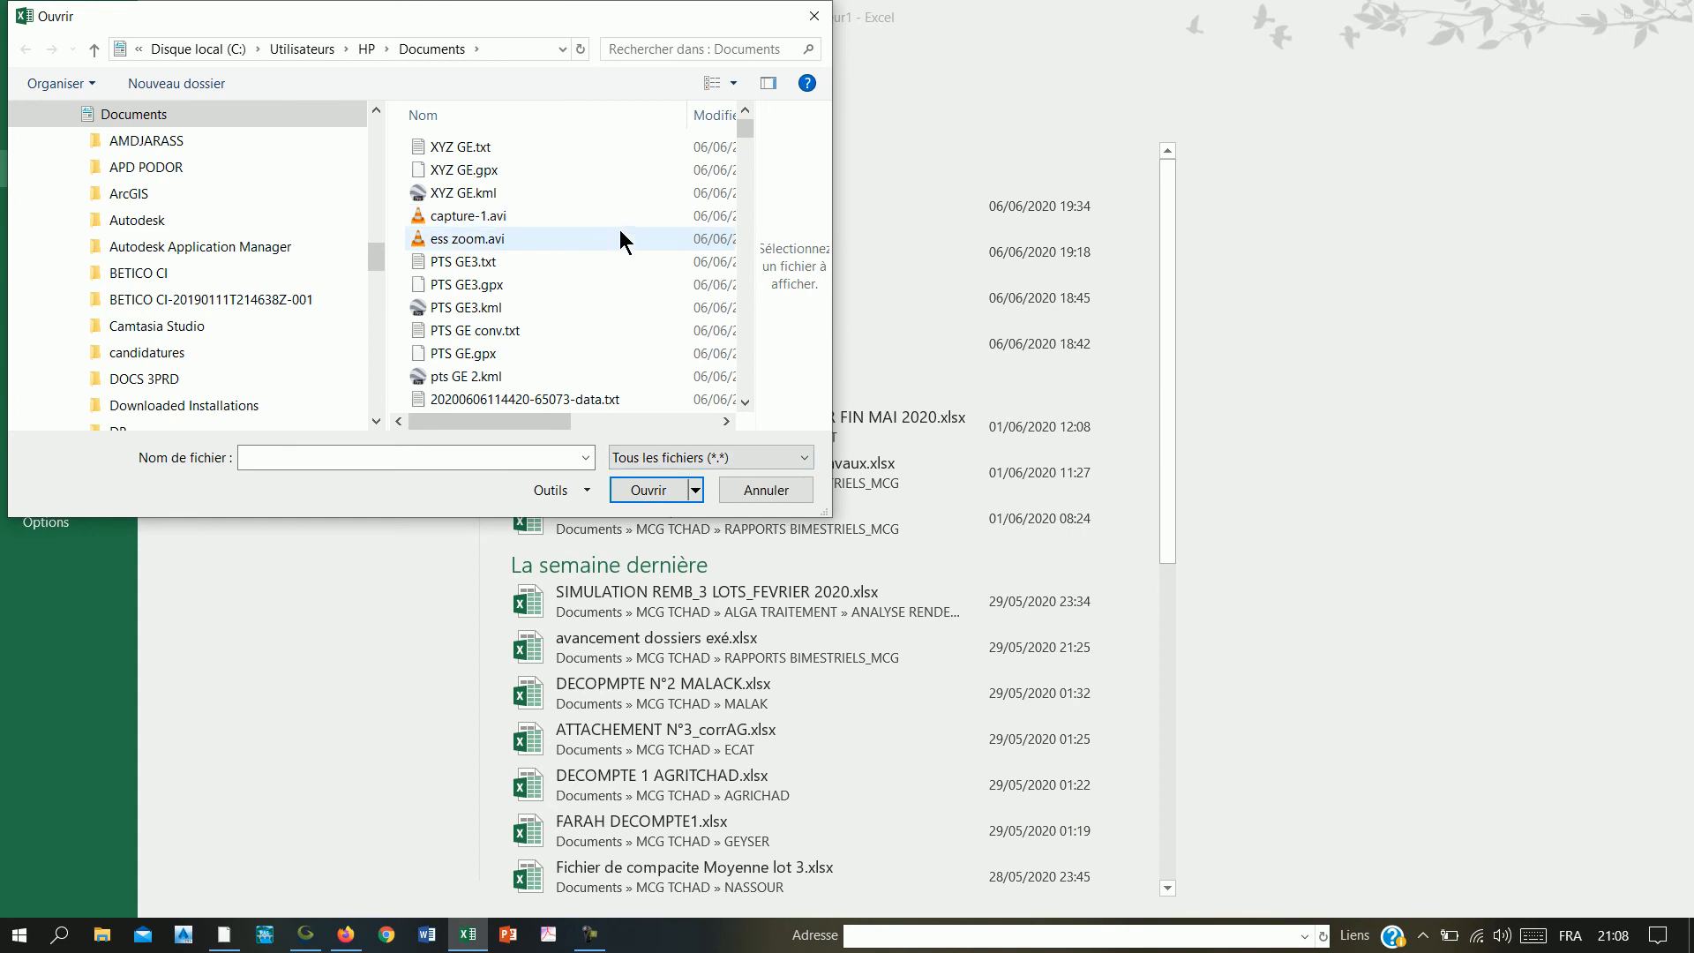
pyautogui.moveTo(827, 514); pyautogui.dragTo(1078, 606)
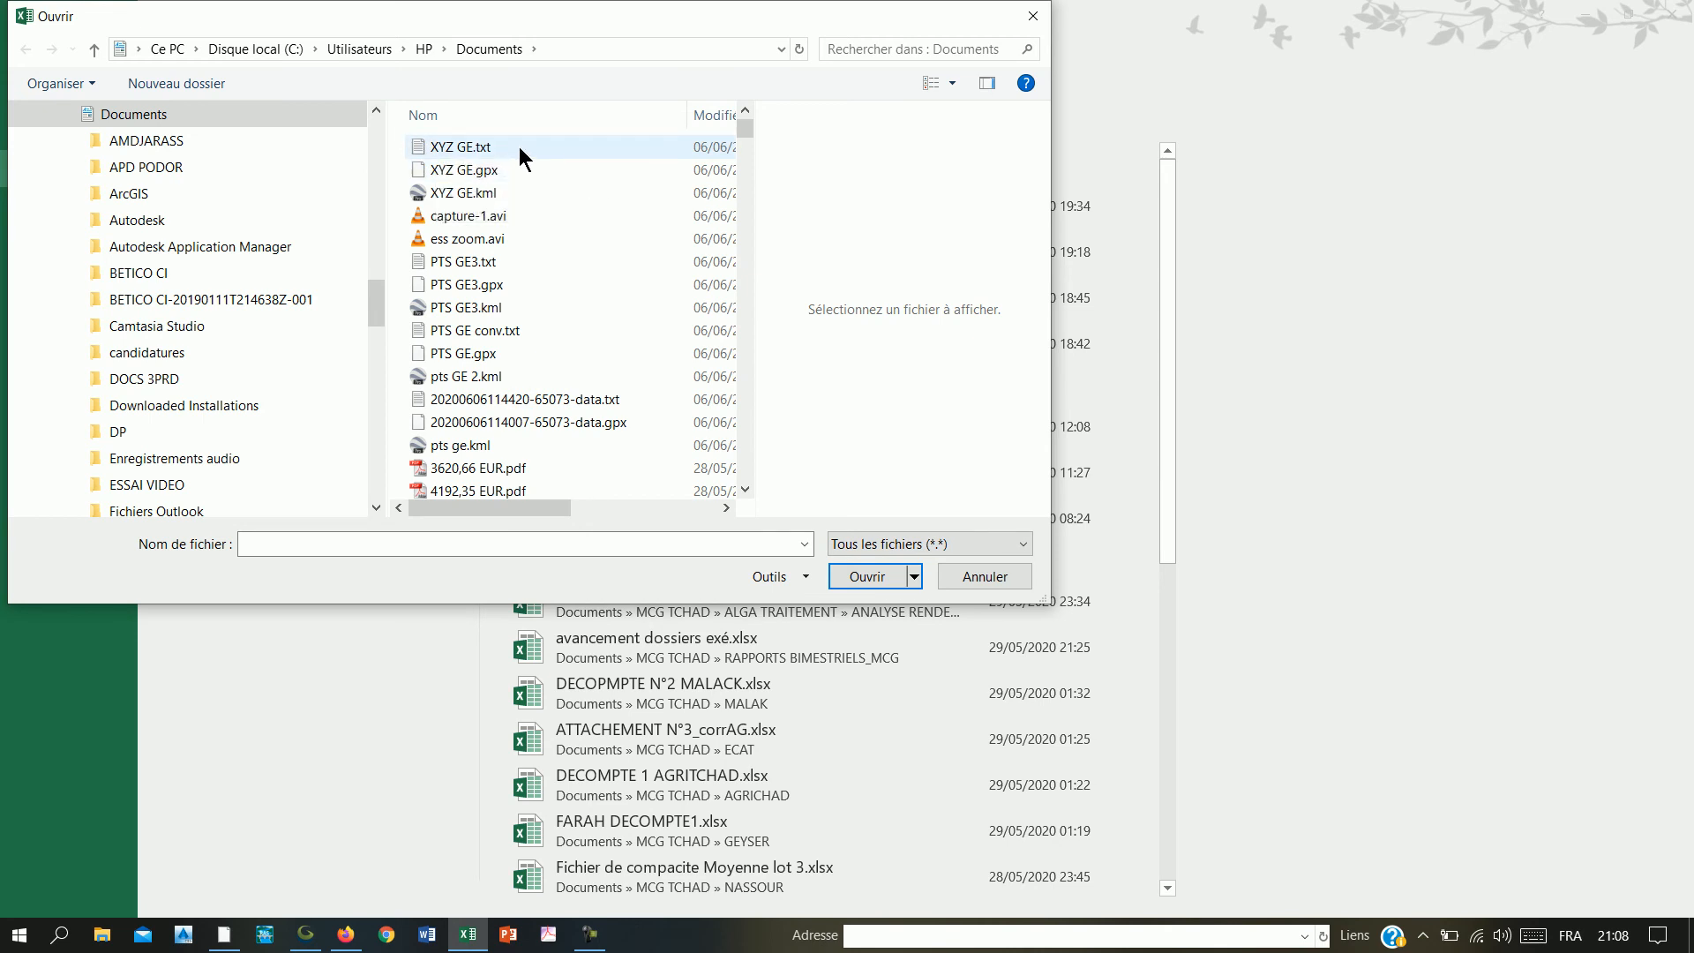
pyautogui.click(419, 146)
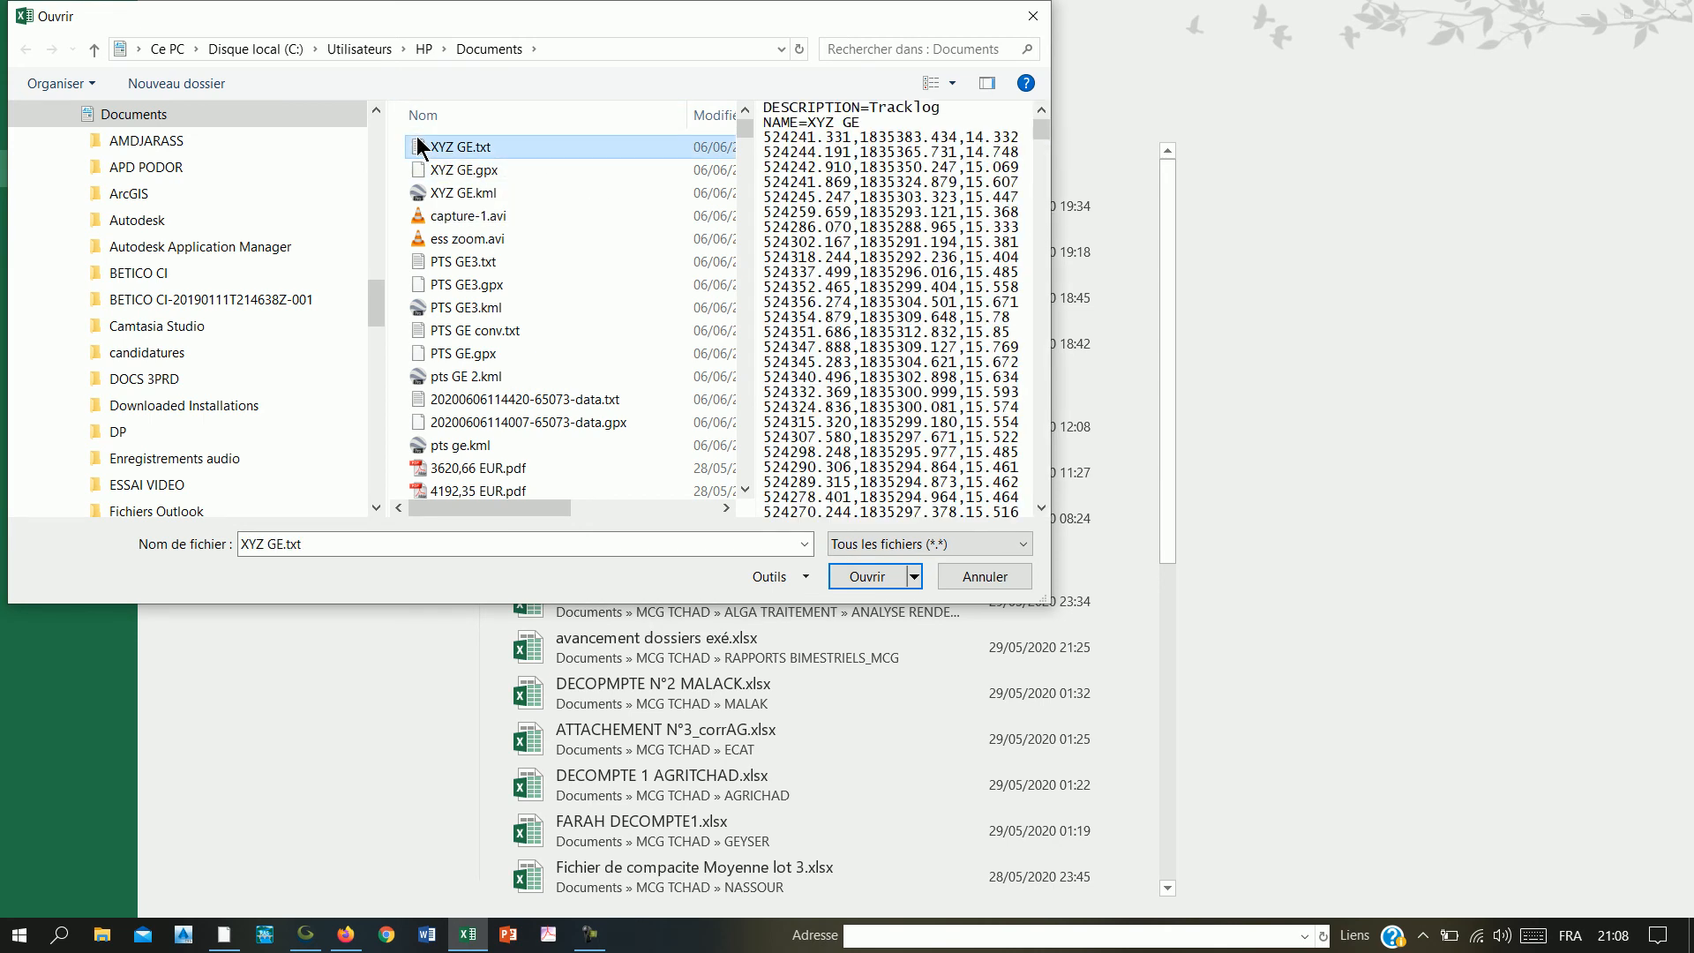
pyautogui.click(860, 577)
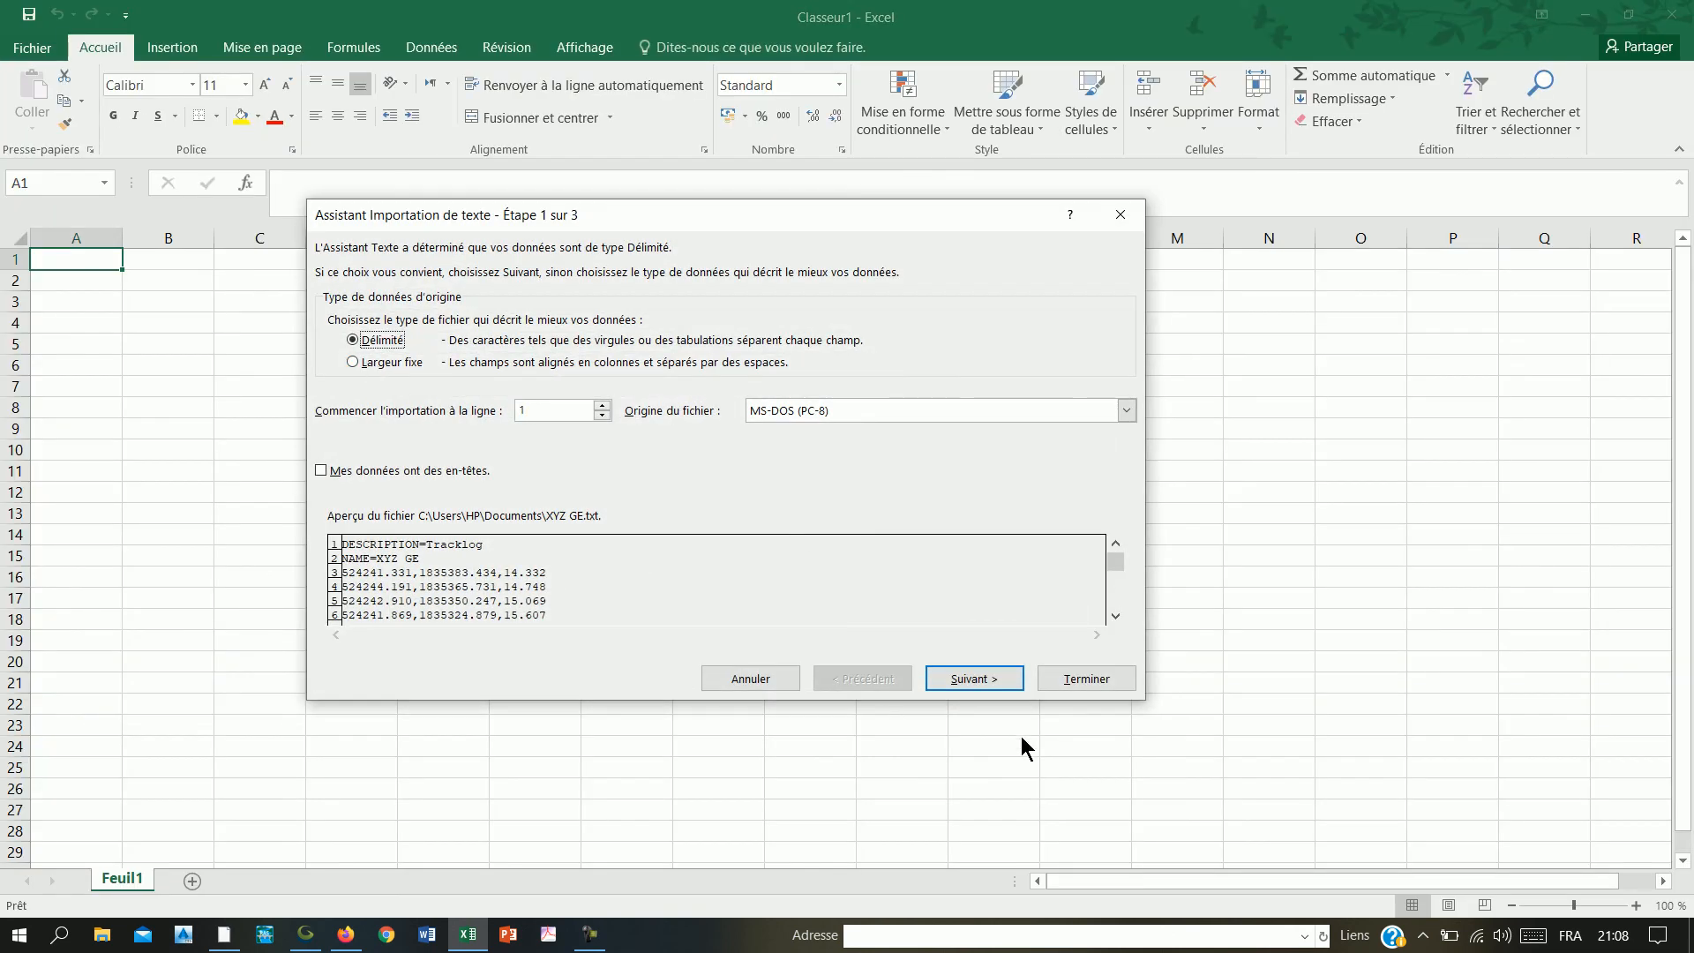
# - Import the text as delimited data, adding the comma as a separator and keeping the Standard column format
pyautogui.click(984, 678)
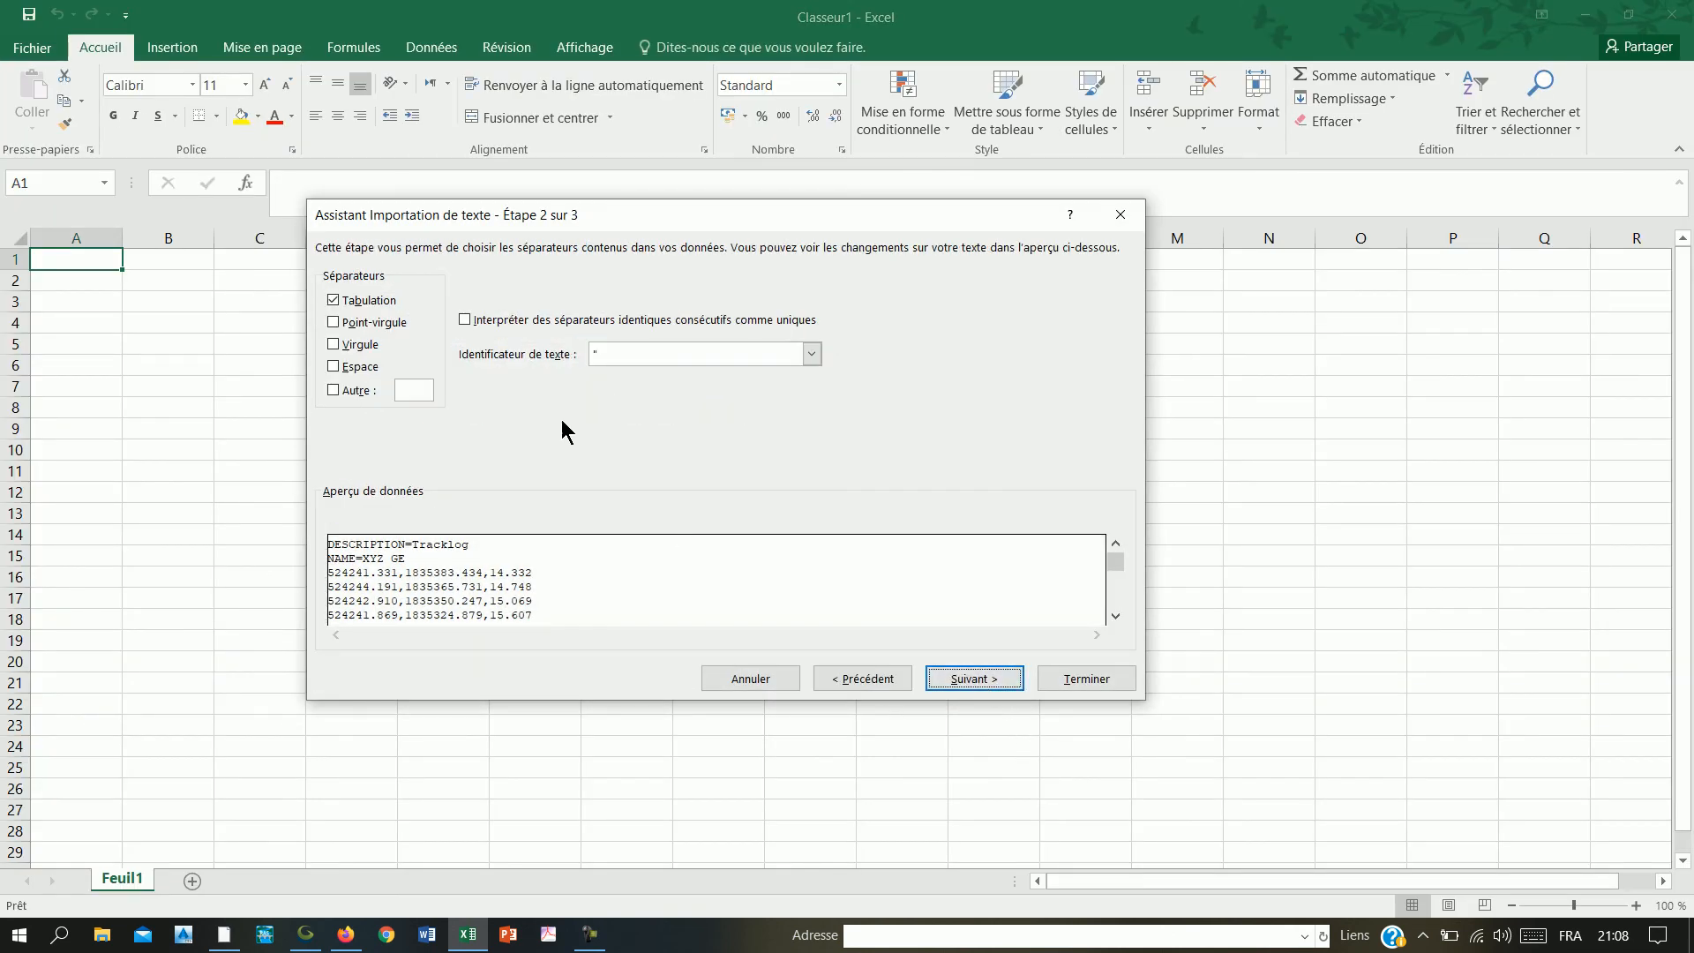
pyautogui.click(333, 345)
pyautogui.click(1001, 675)
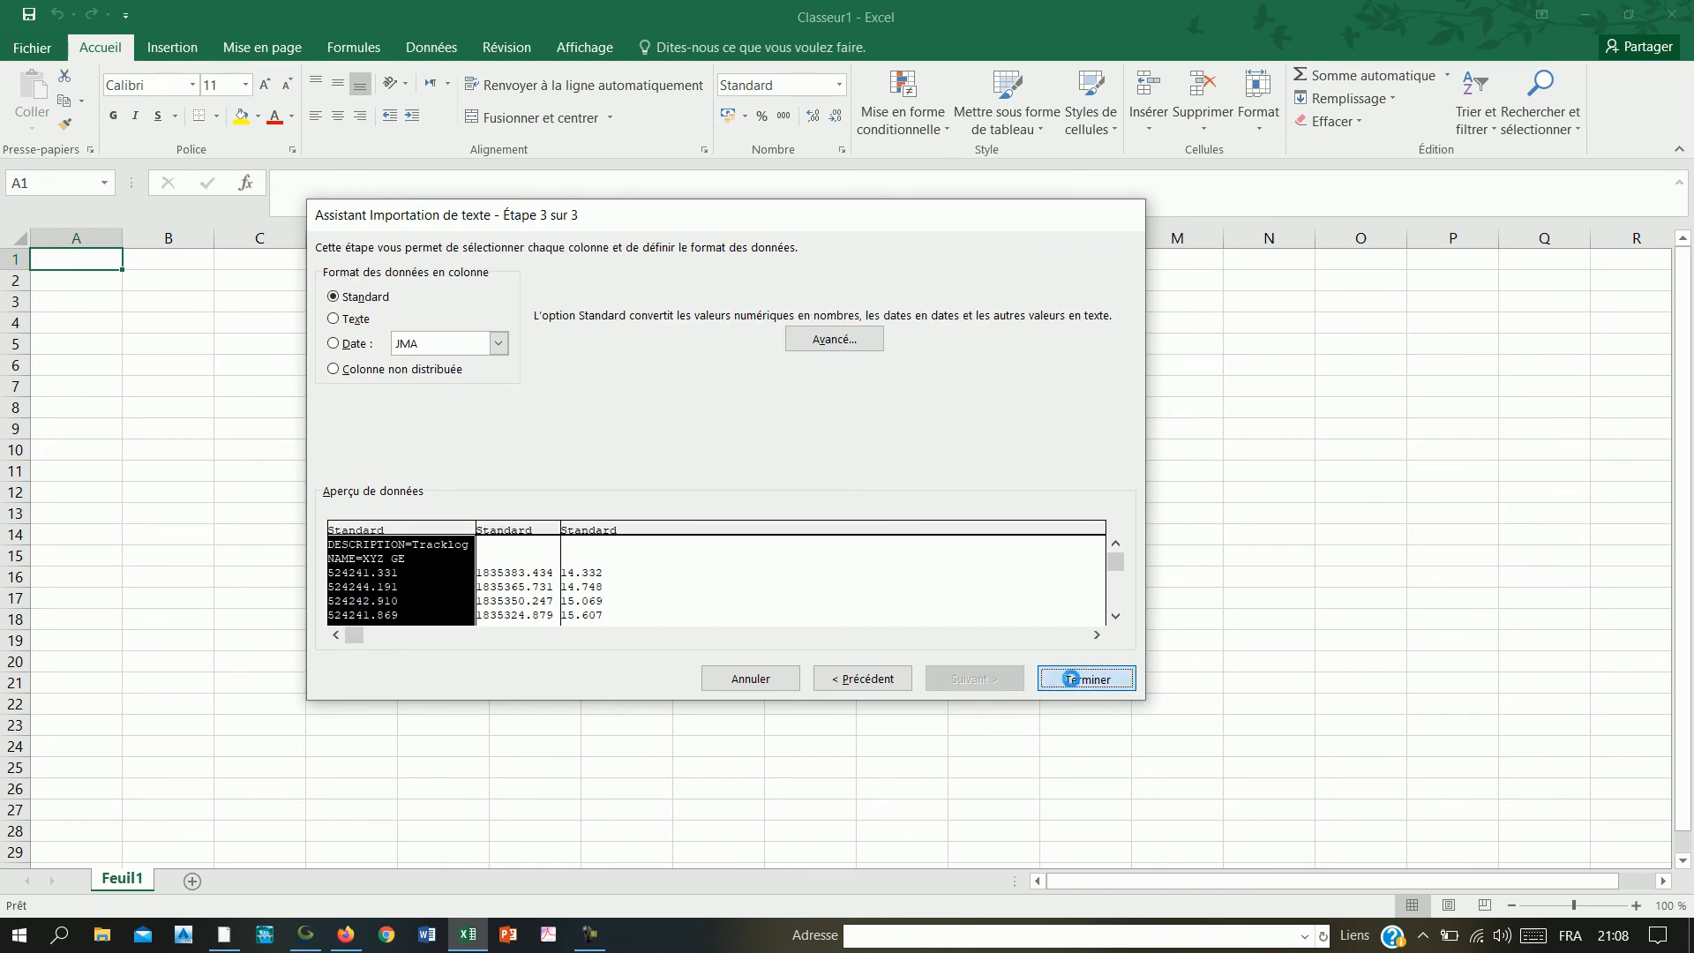
pyautogui.click(1070, 679)
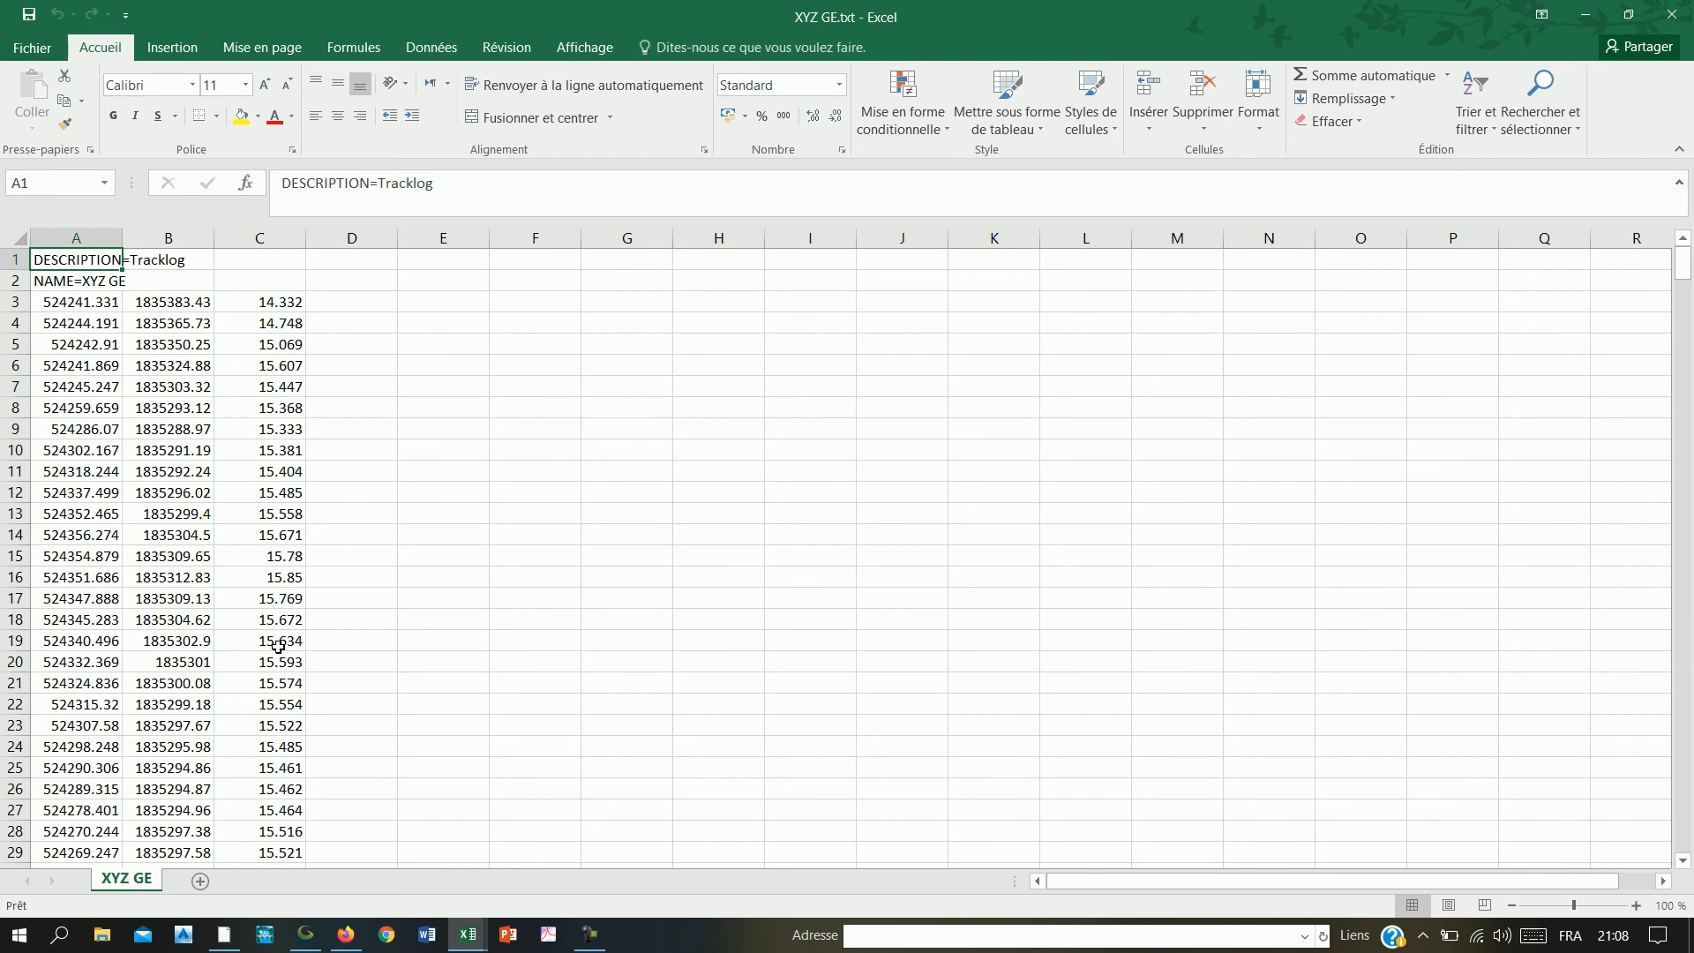
# - Review the X, Y and elevation values in row 11 and delete header rows 1 and 2 above the coordinates
pyautogui.click(101, 469)
pyautogui.click(148, 468)
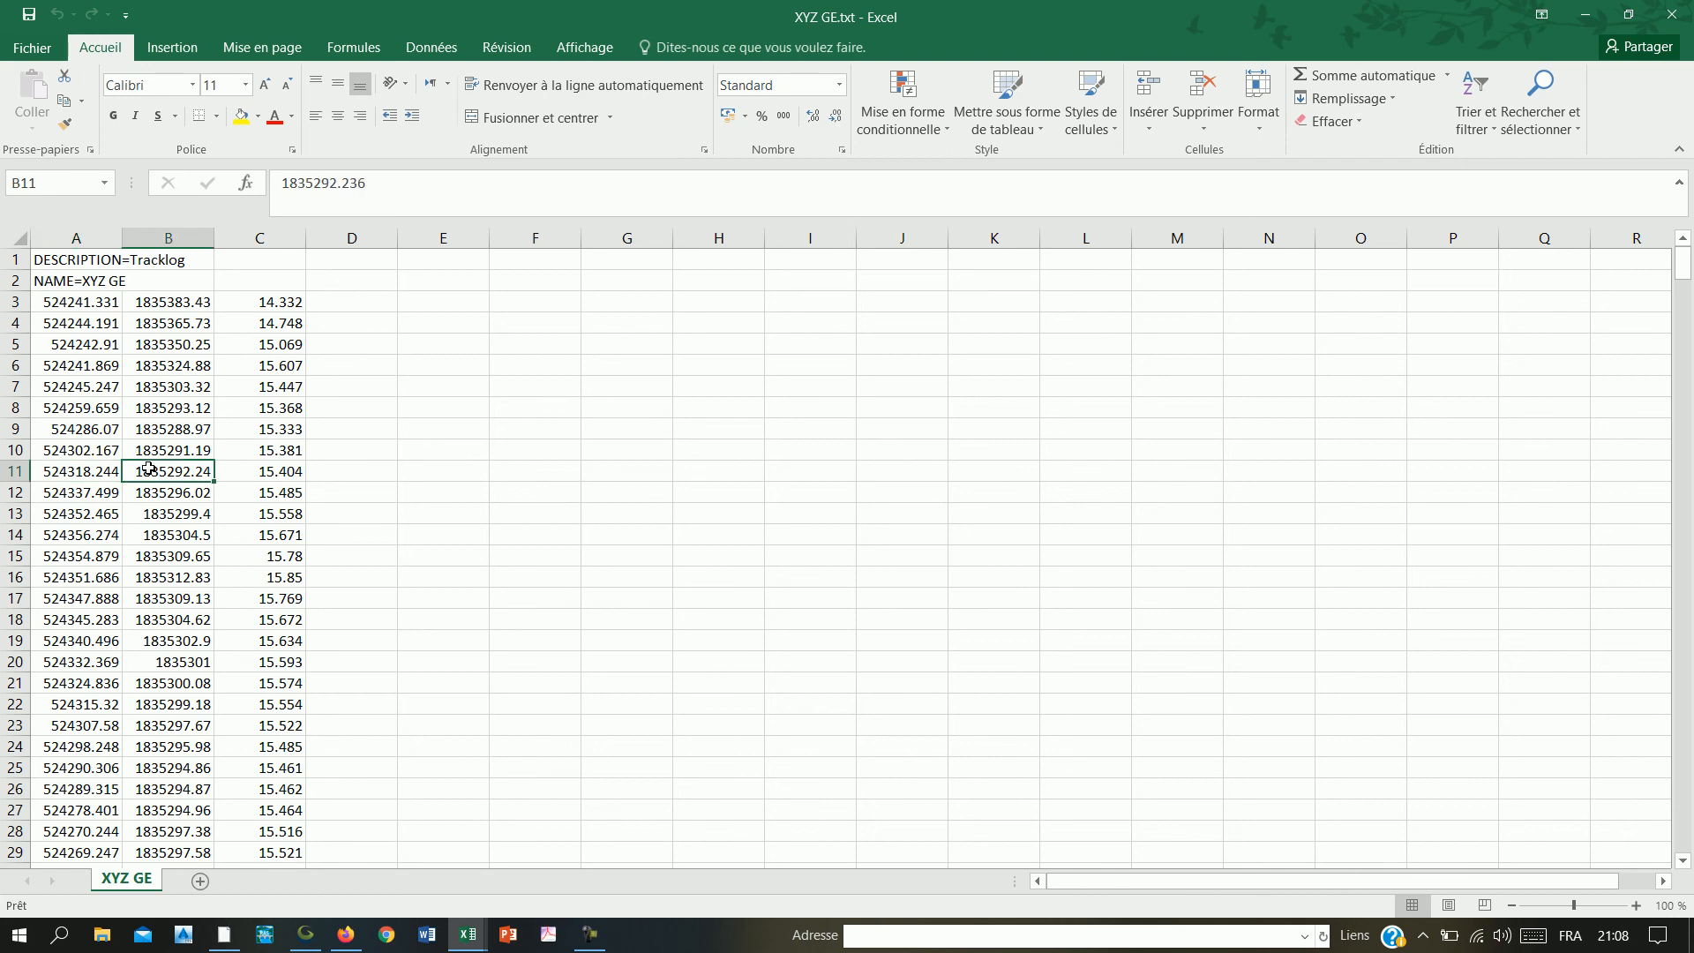
pyautogui.moveTo(266, 487); pyautogui.dragTo(269, 476)
pyautogui.click(281, 479)
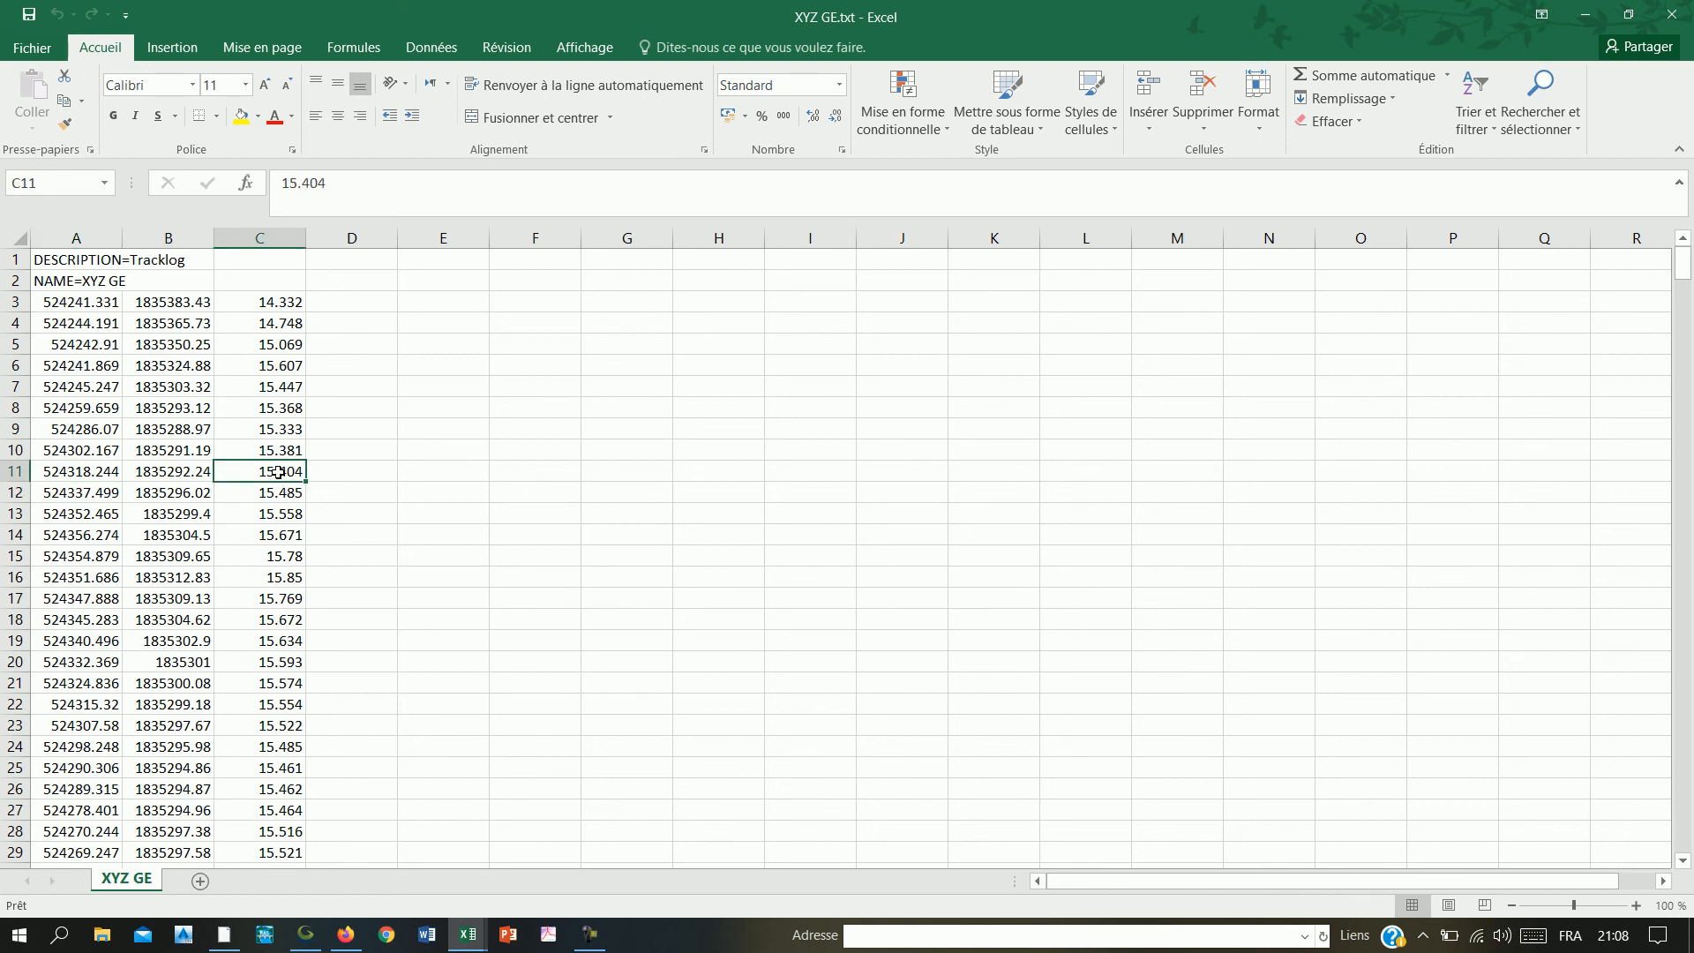
pyautogui.moveTo(13, 259); pyautogui.dragTo(13, 280)
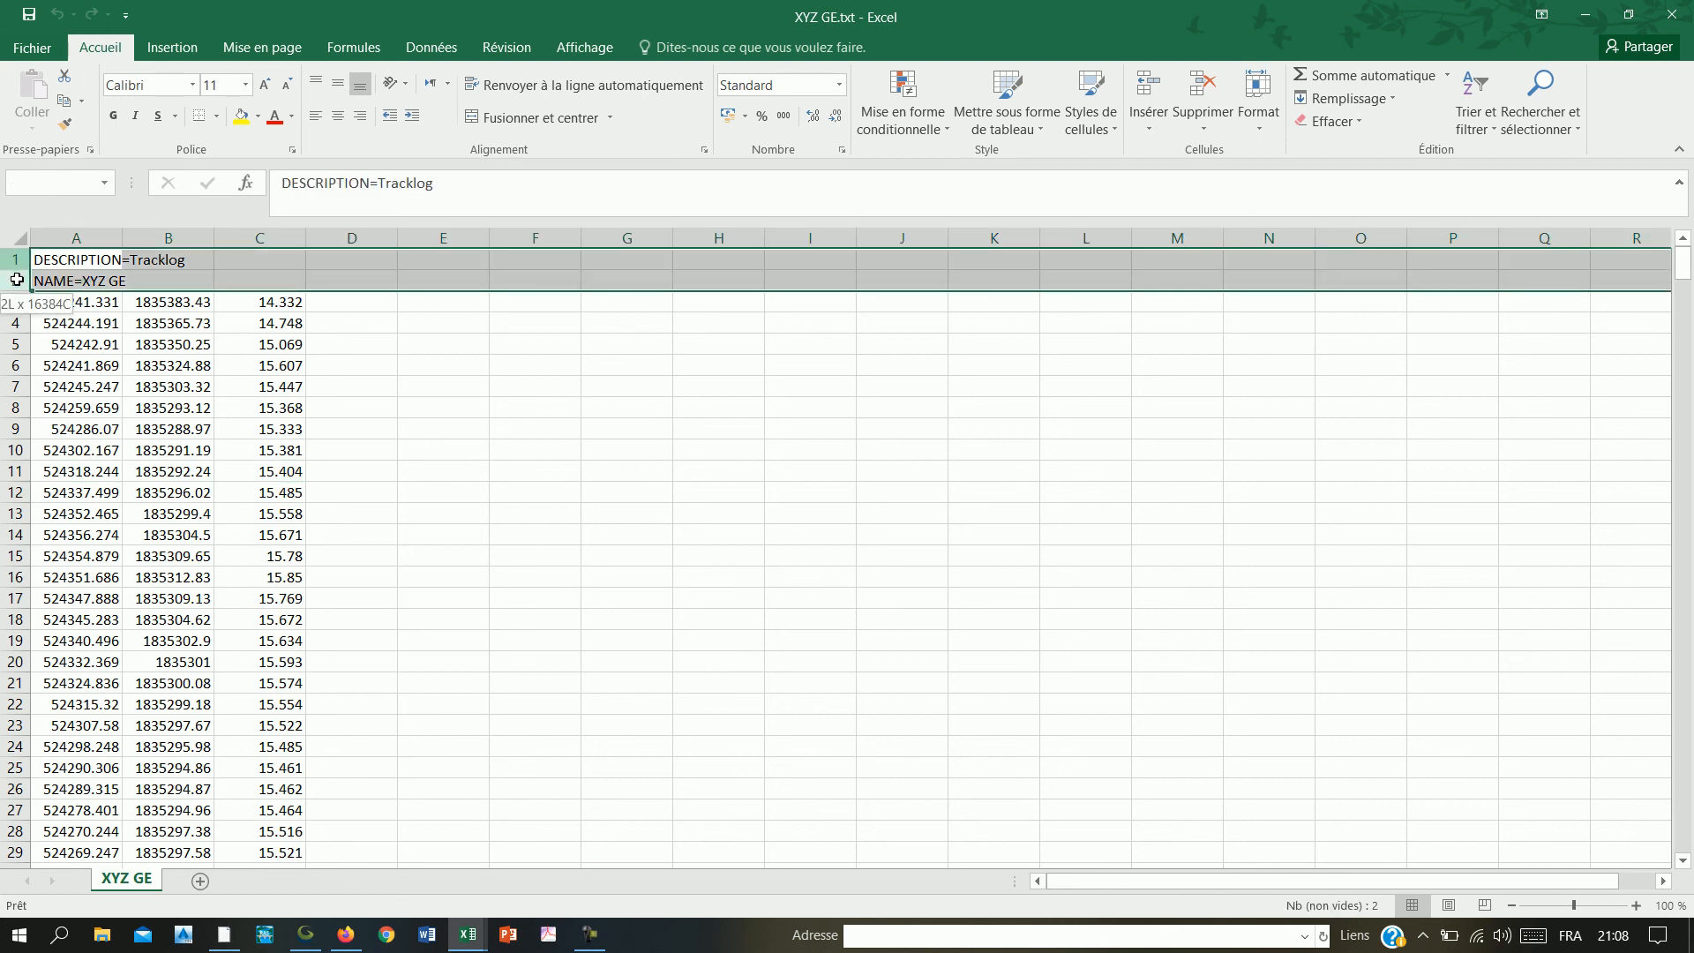
pyautogui.rightClick(14, 280)
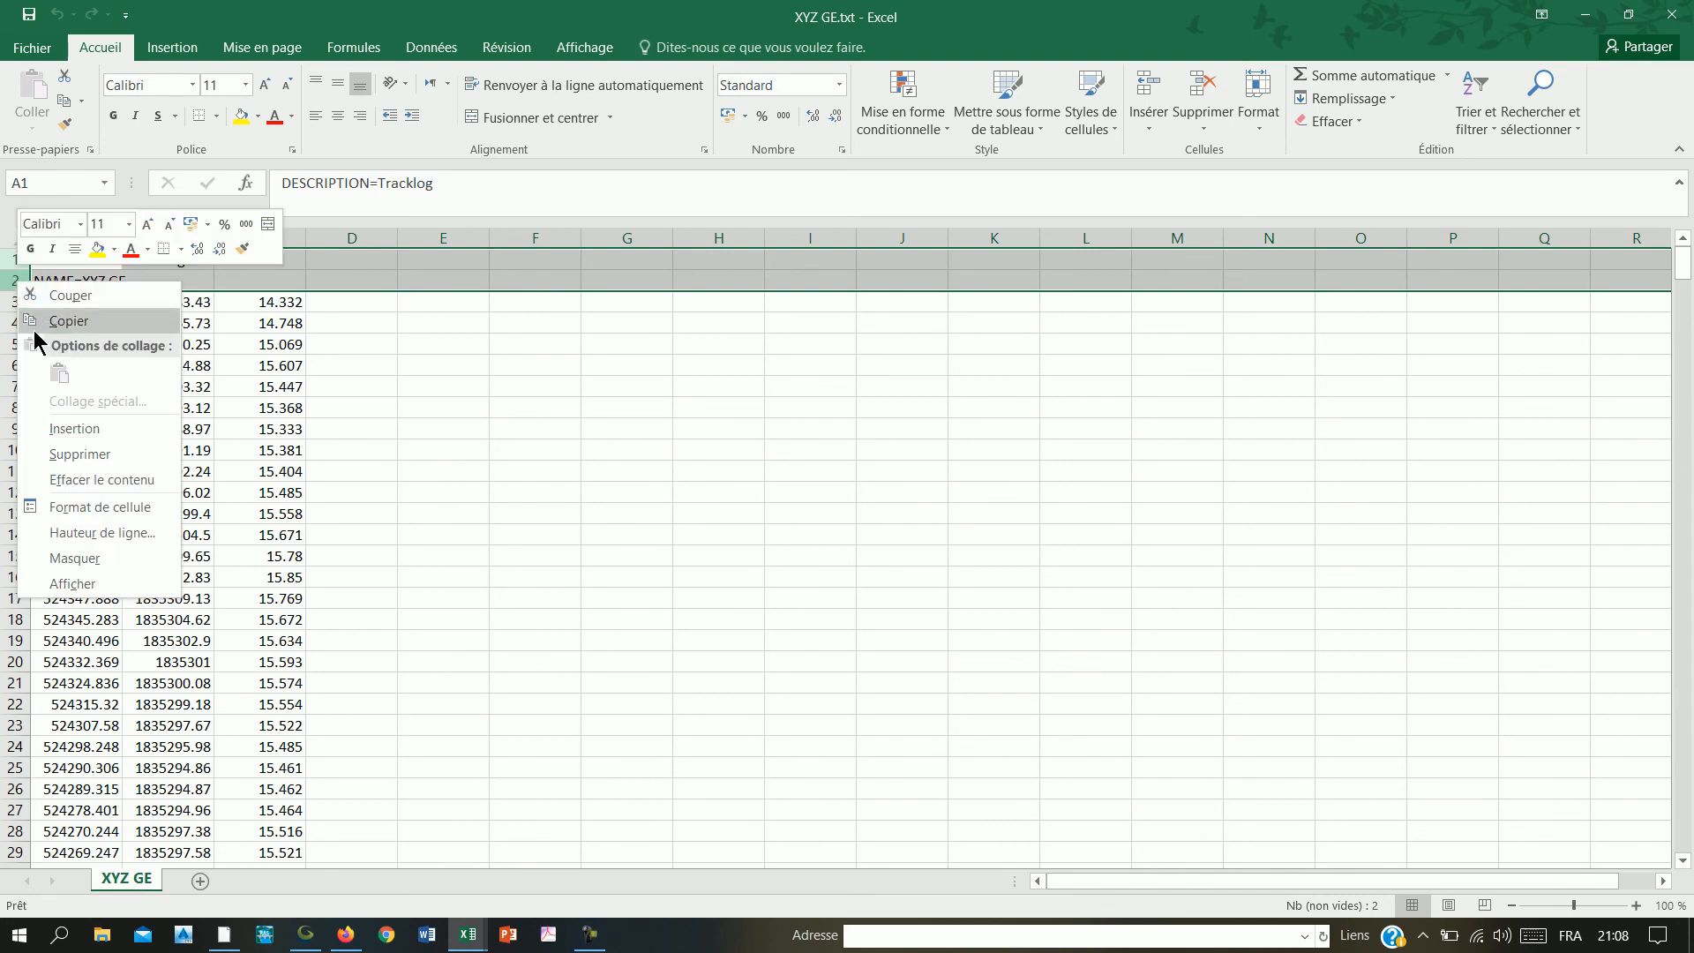
pyautogui.click(73, 454)
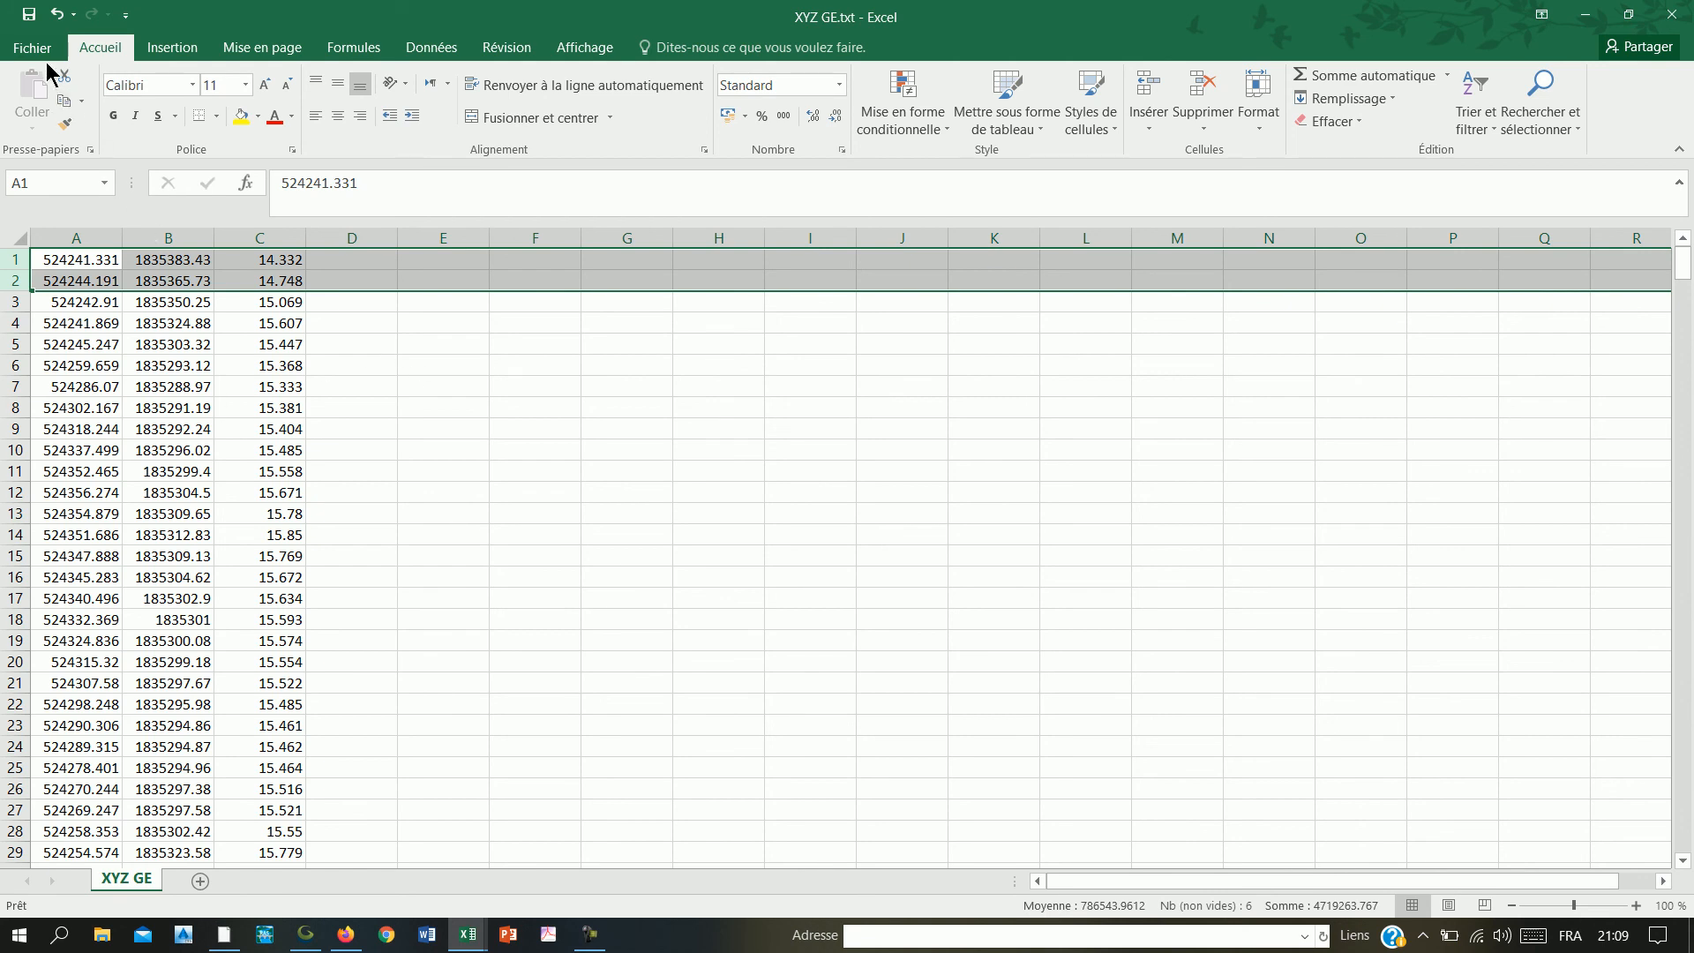
# - Save the cleaned XYZ GE.txt in its existing text format and close the file
pyautogui.click(29, 14)
pyautogui.click(748, 536)
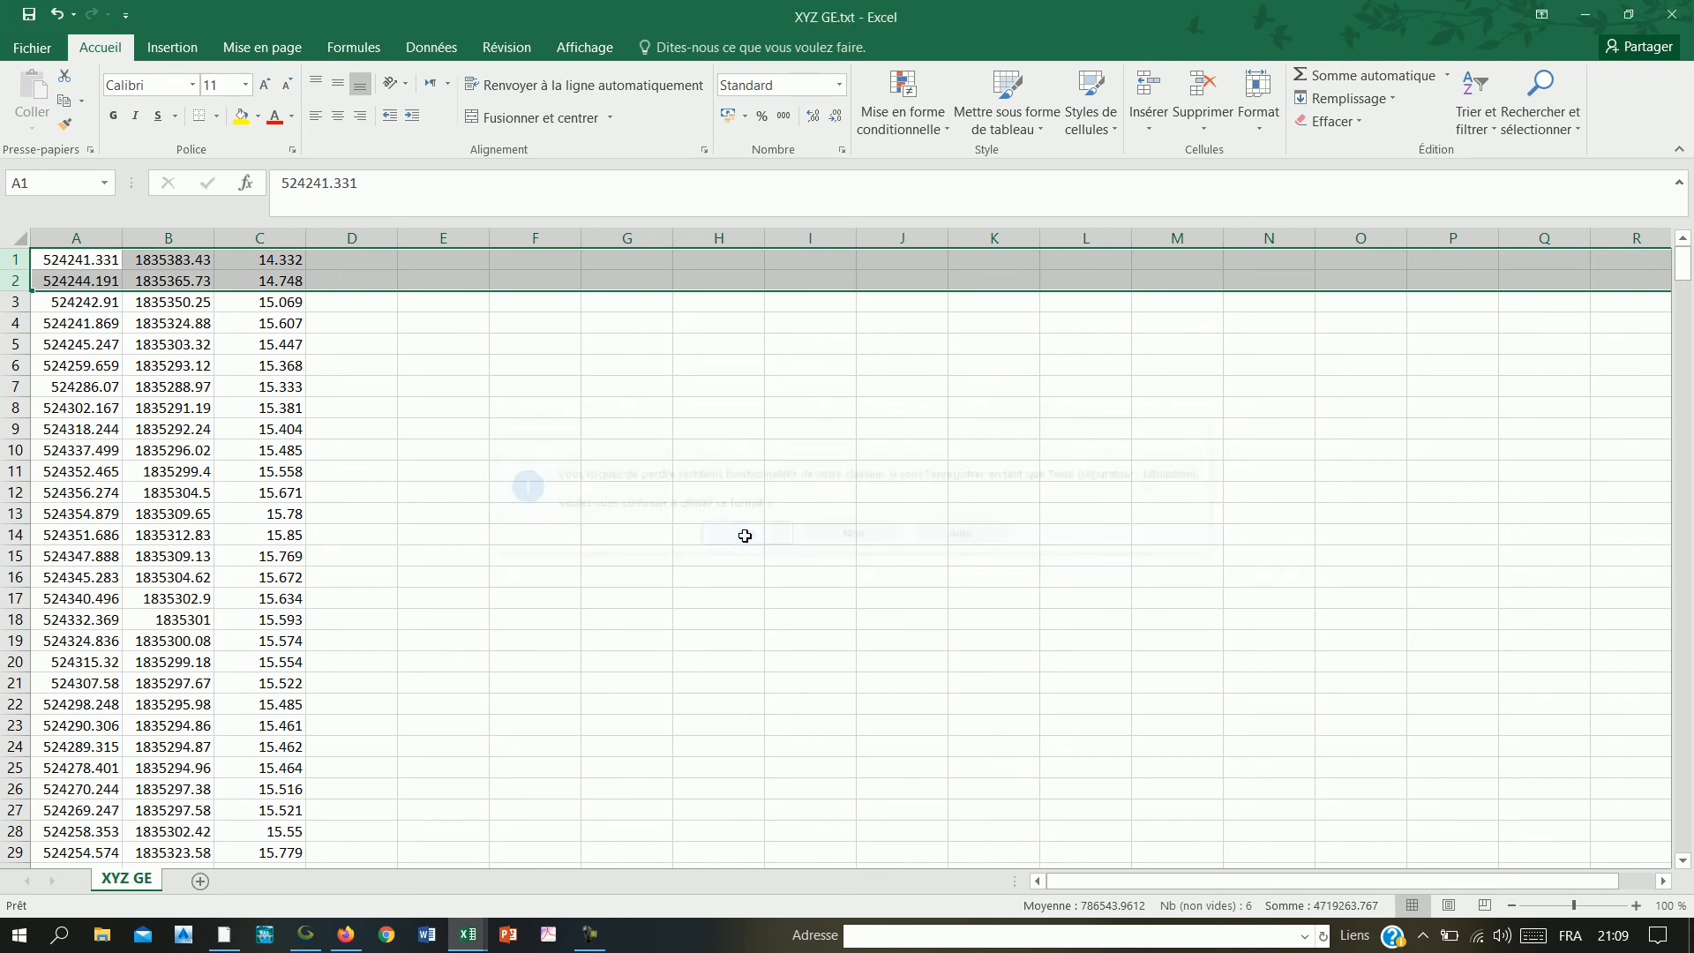
pyautogui.click(1671, 14)
pyautogui.click(892, 501)
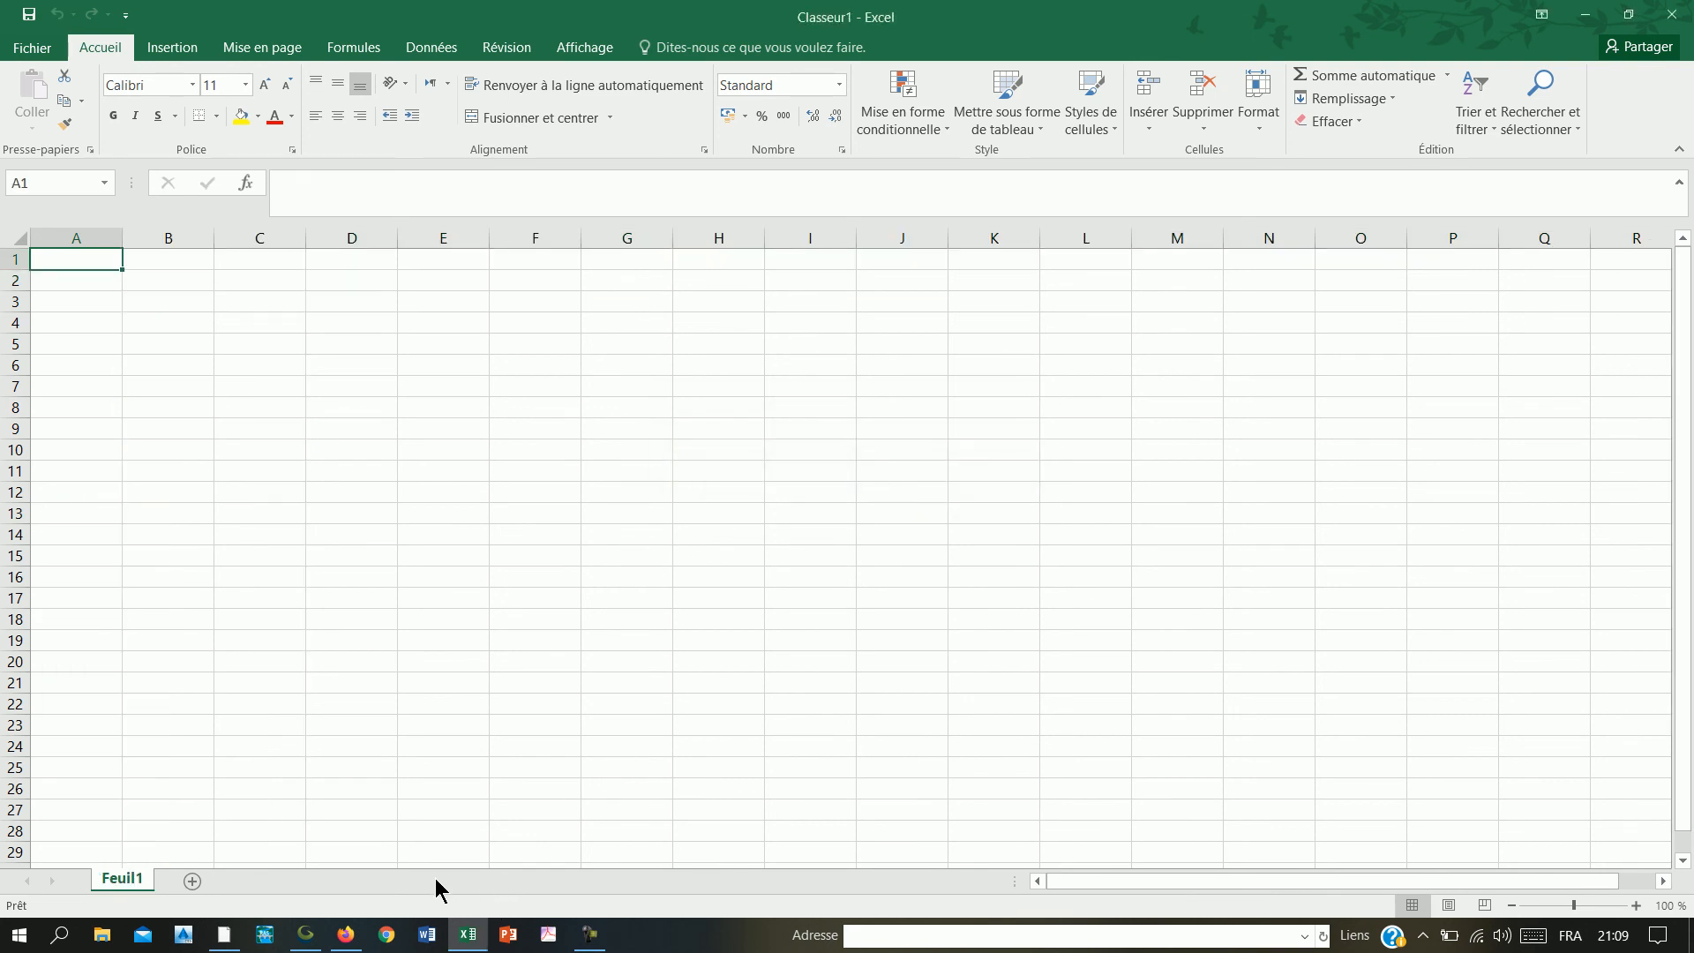
# - Switch to Global Mapper and load XYZ GE.txt as Point Only features in UTM zone 28 (Northern Hemisphere), WGS84, metres
pyautogui.click(303, 935)
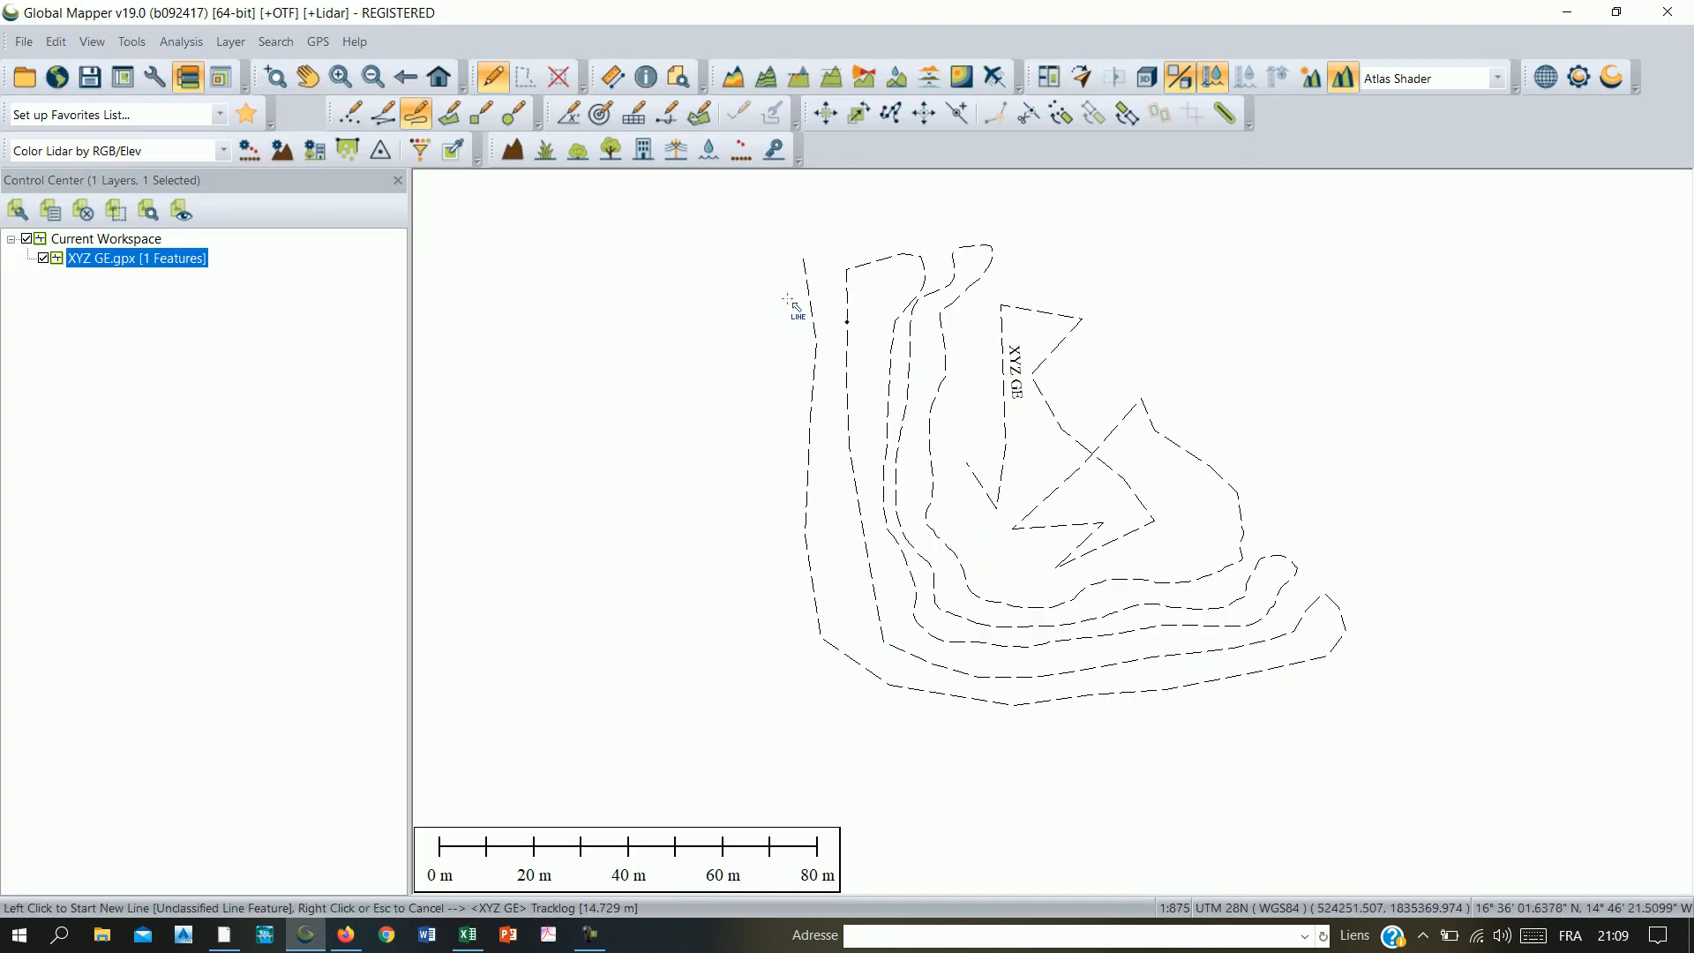
pyautogui.click(24, 81)
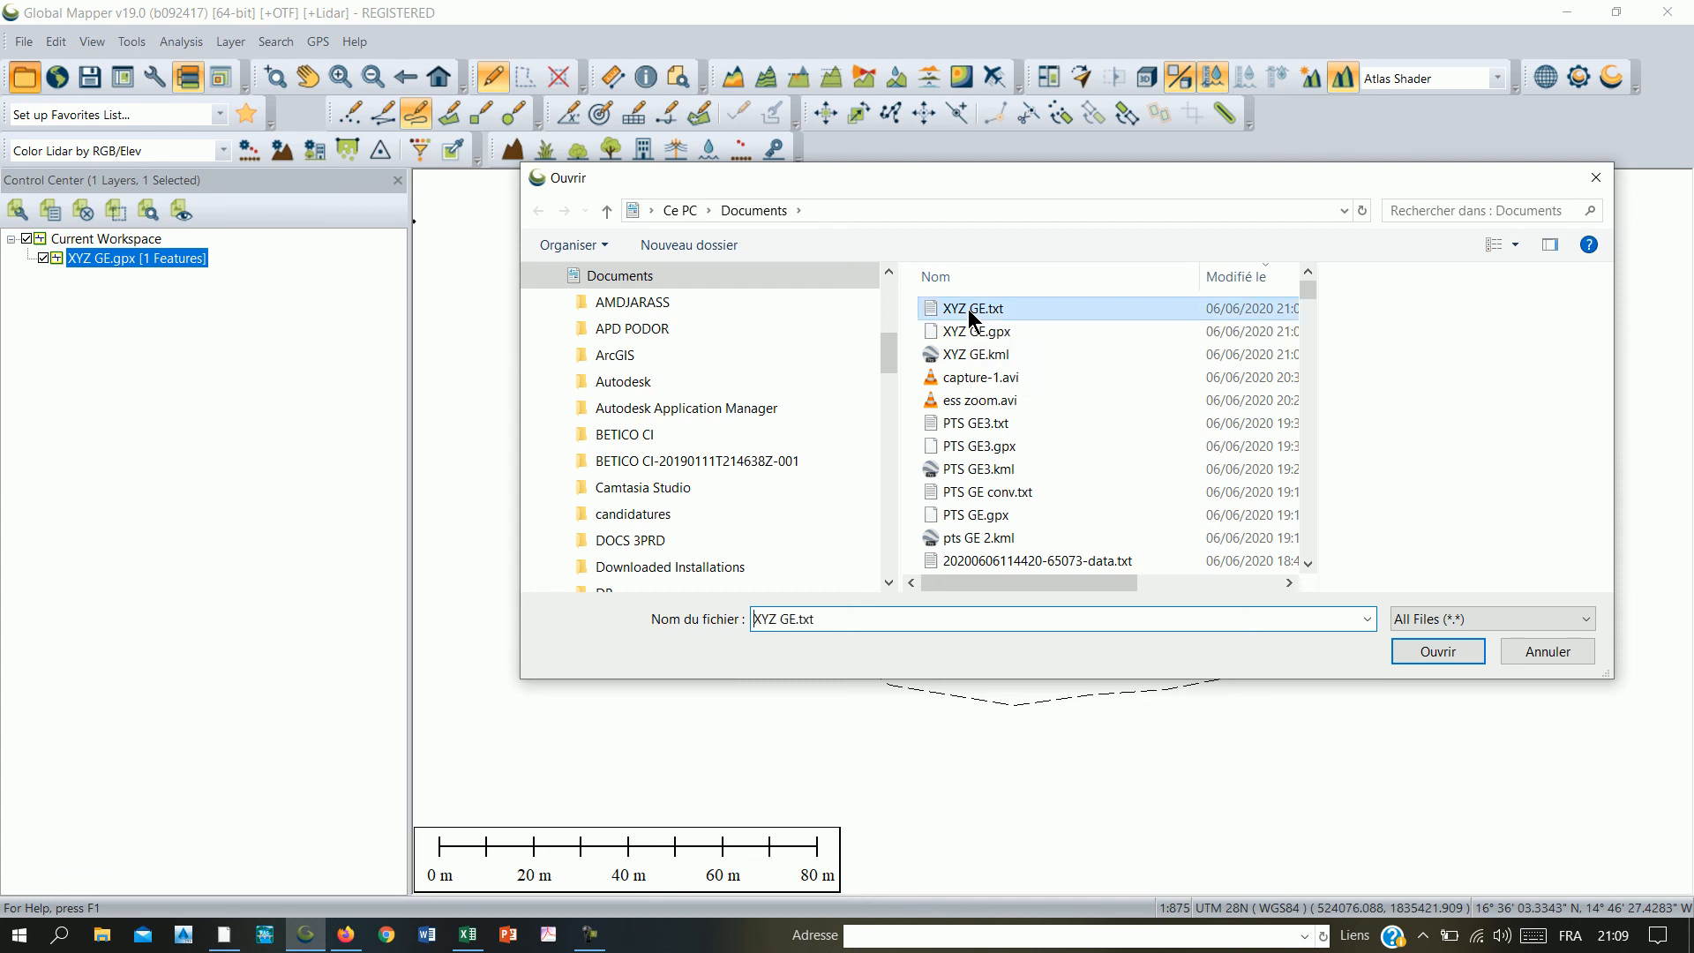
pyautogui.doubleClick(969, 309)
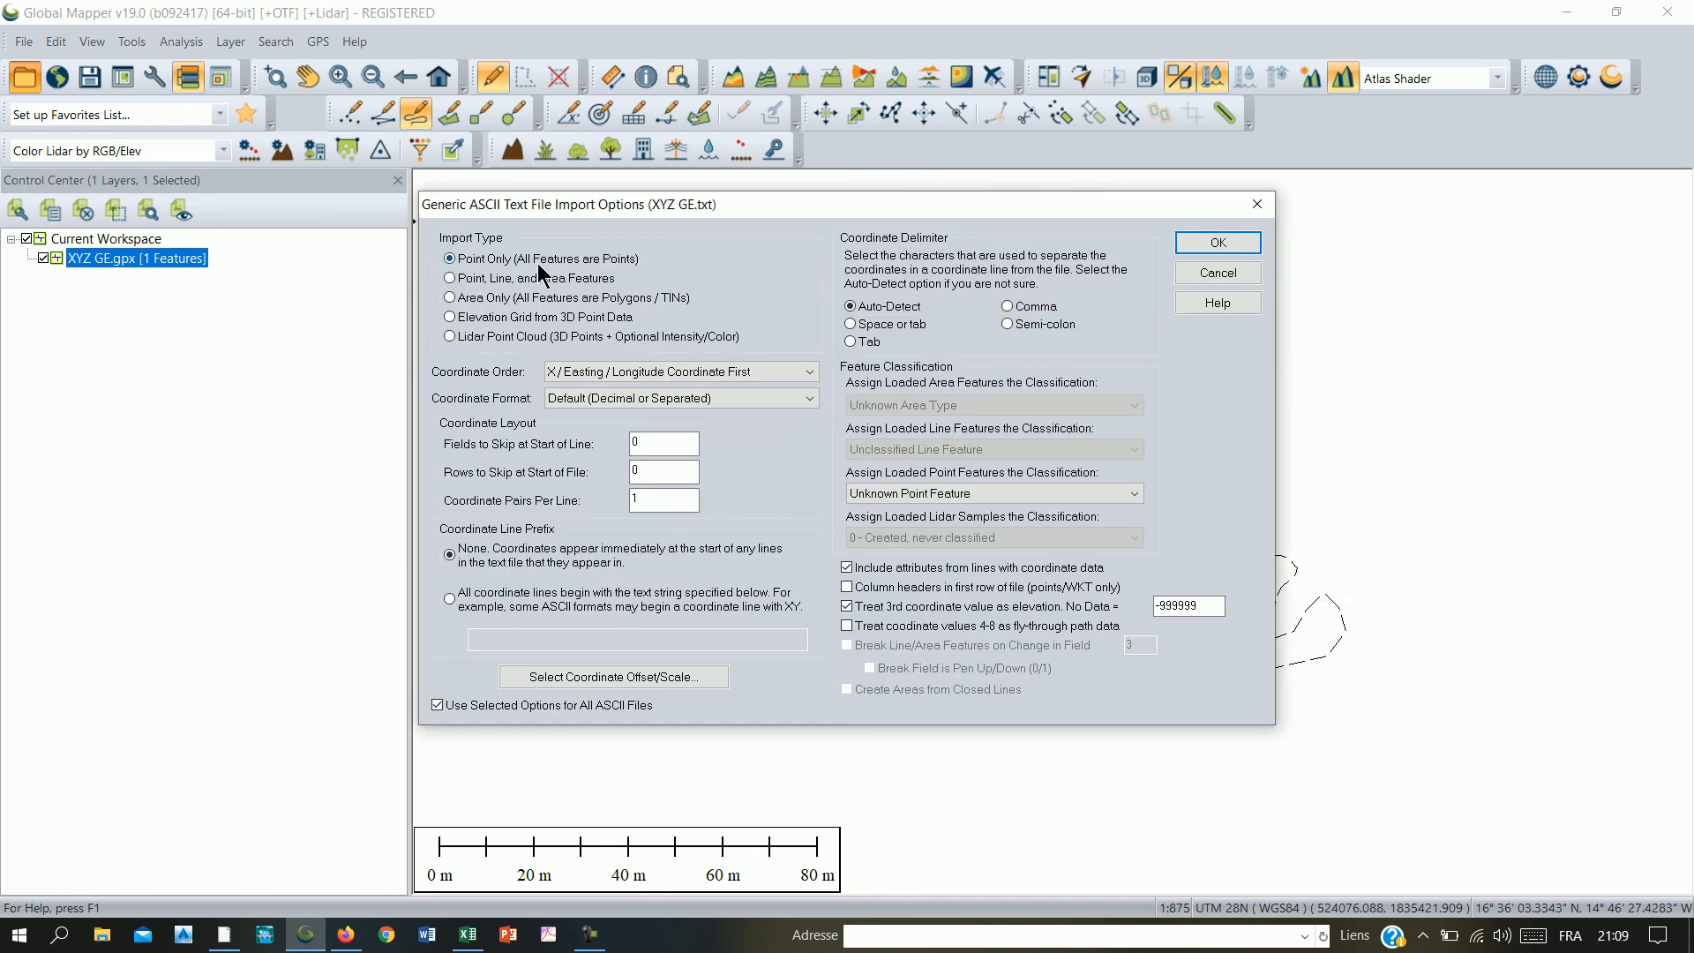
pyautogui.click(1216, 245)
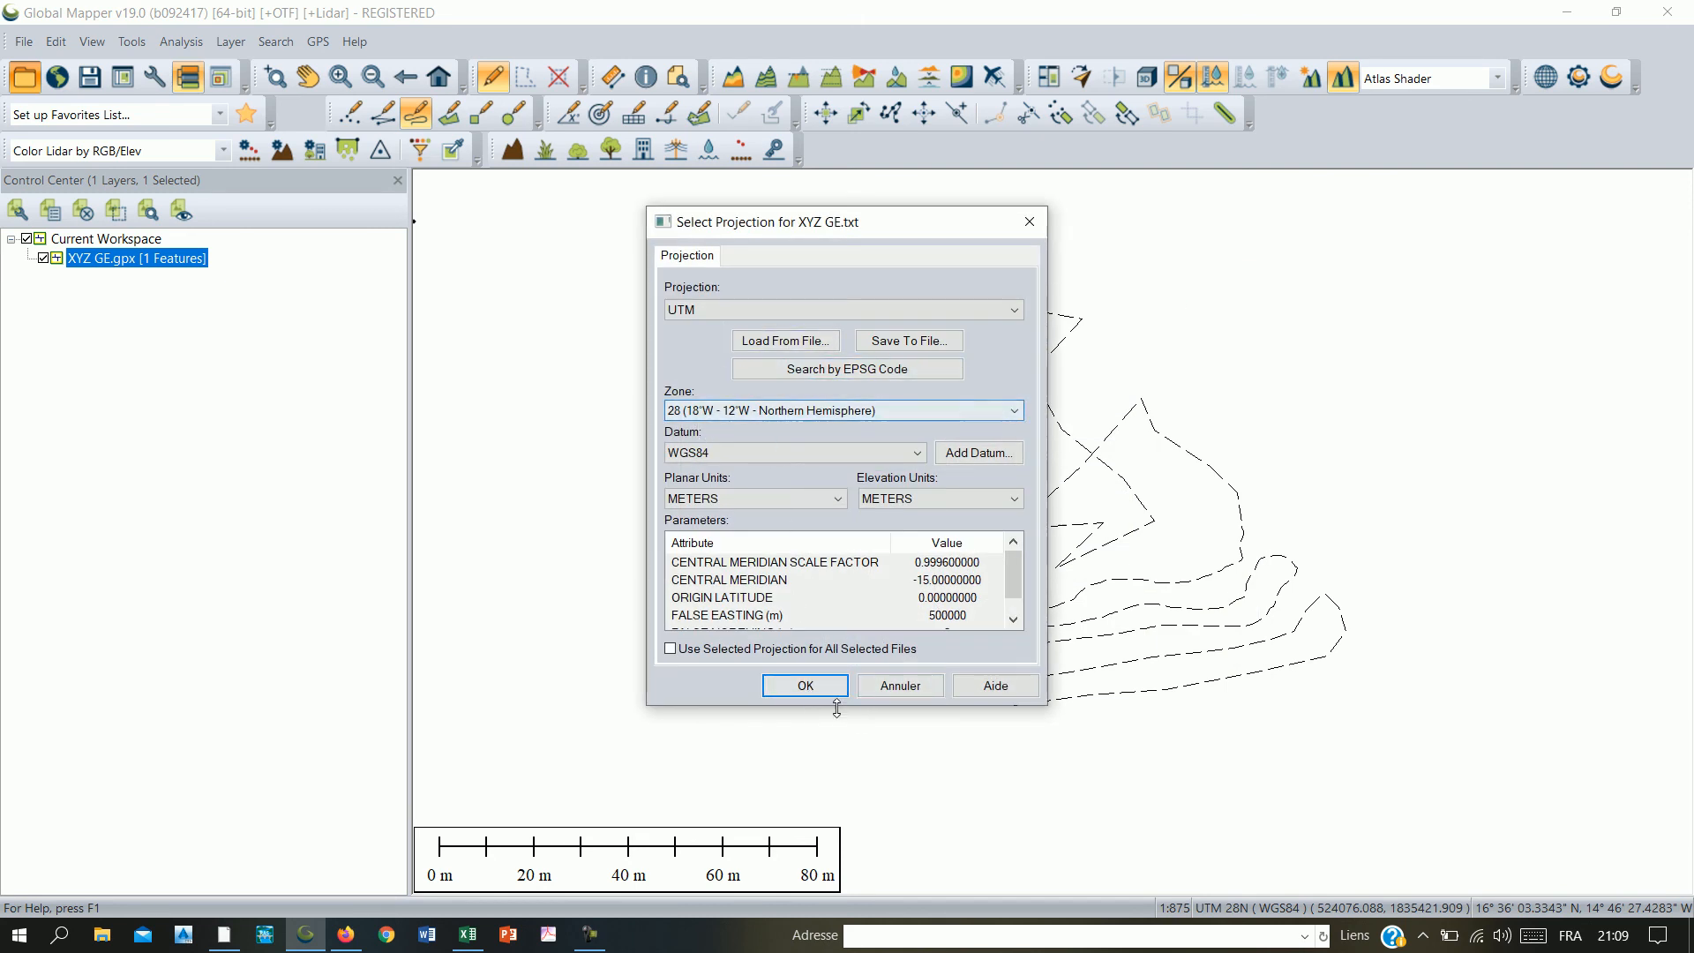
pyautogui.click(805, 685)
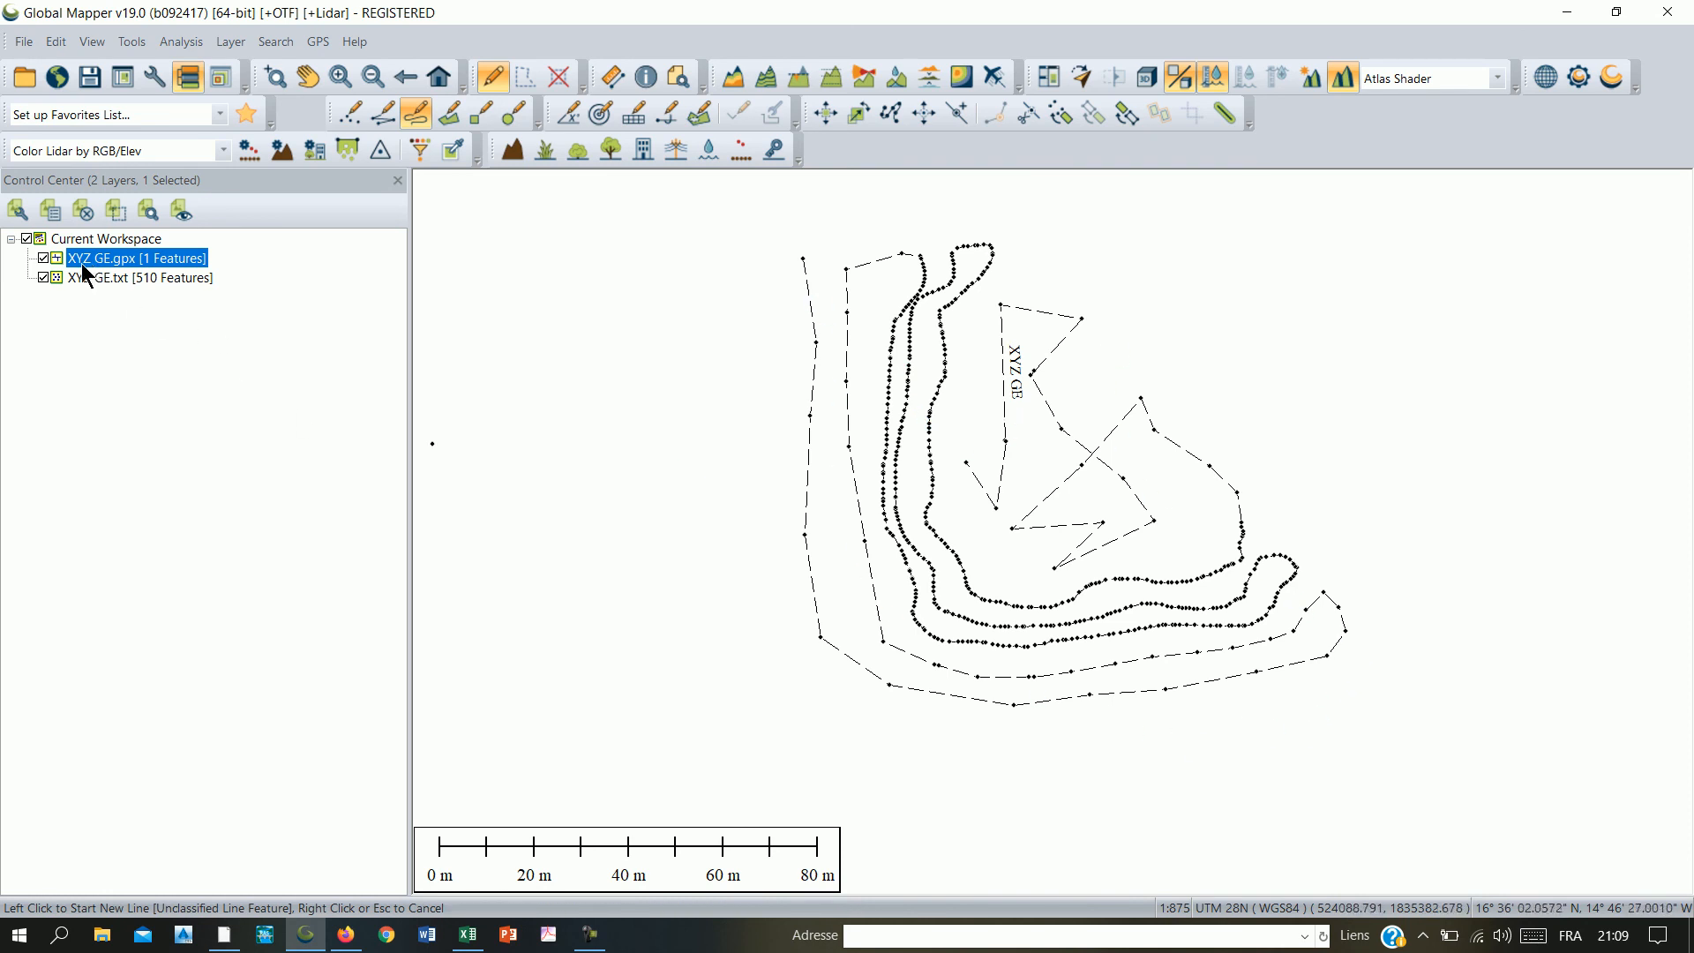
# - Hide the XYZ GE.gpx layer and examine the points of the XYZ GE.txt layer up close
pyautogui.click(42, 258)
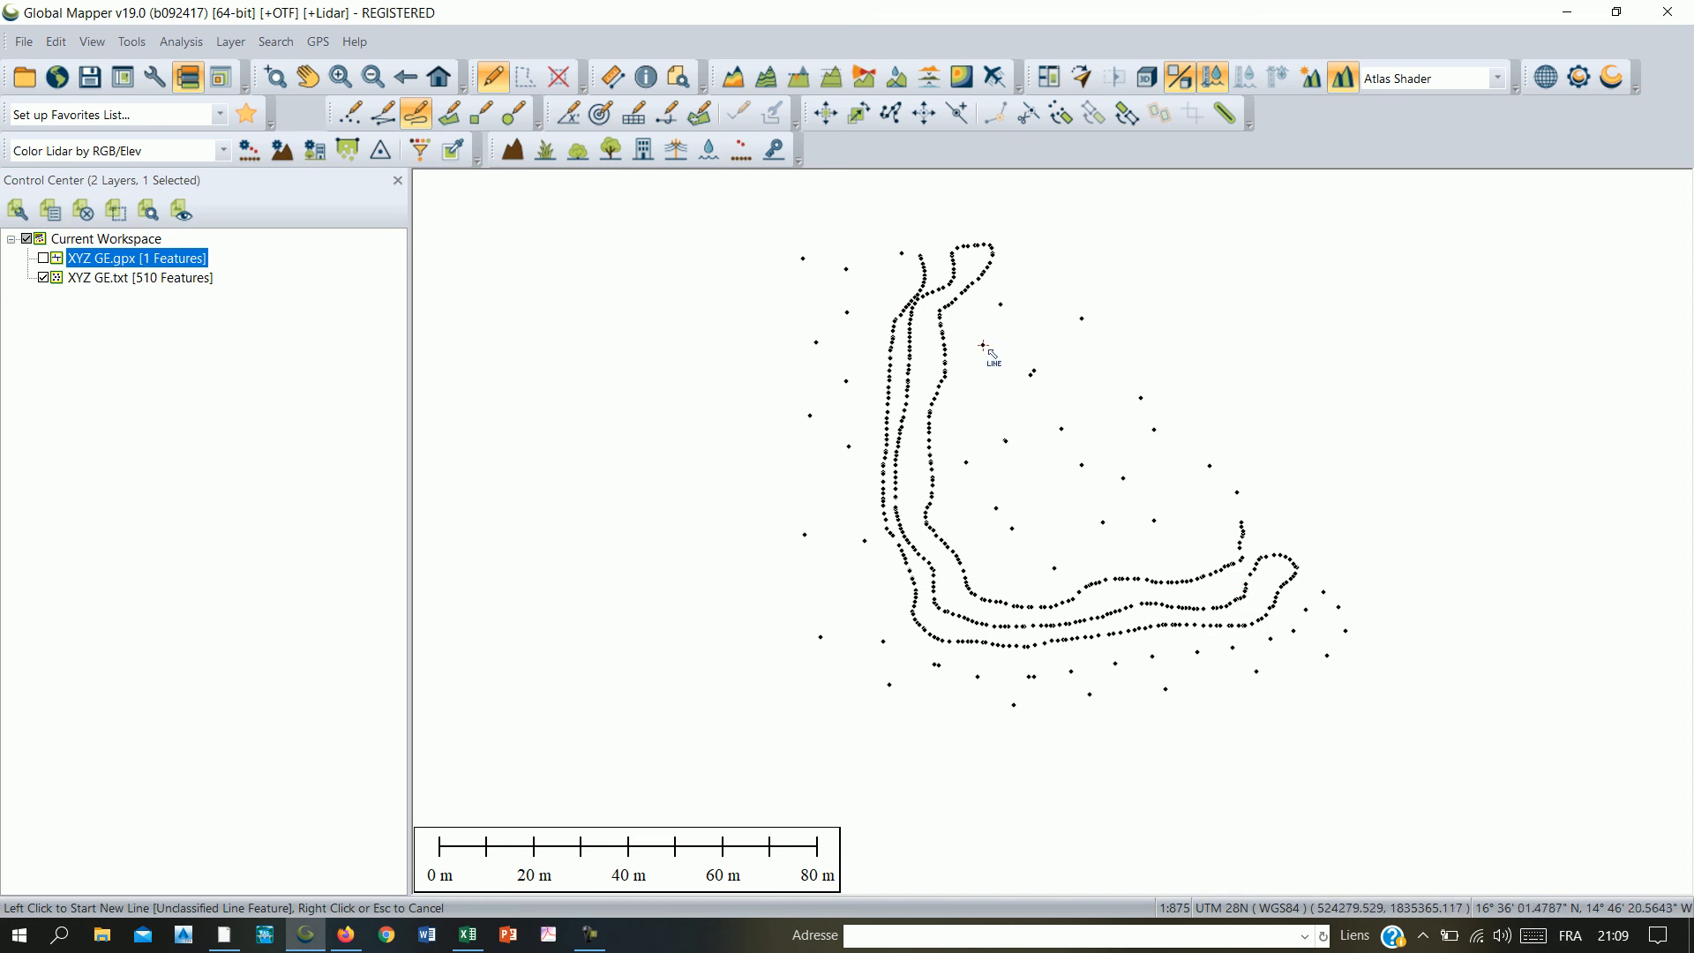
pyautogui.scroll(3, 1122, 465)
pyautogui.scroll(-3, 1125, 465)
pyautogui.scroll(2, 944, 557)
pyautogui.scroll(3, 944, 557)
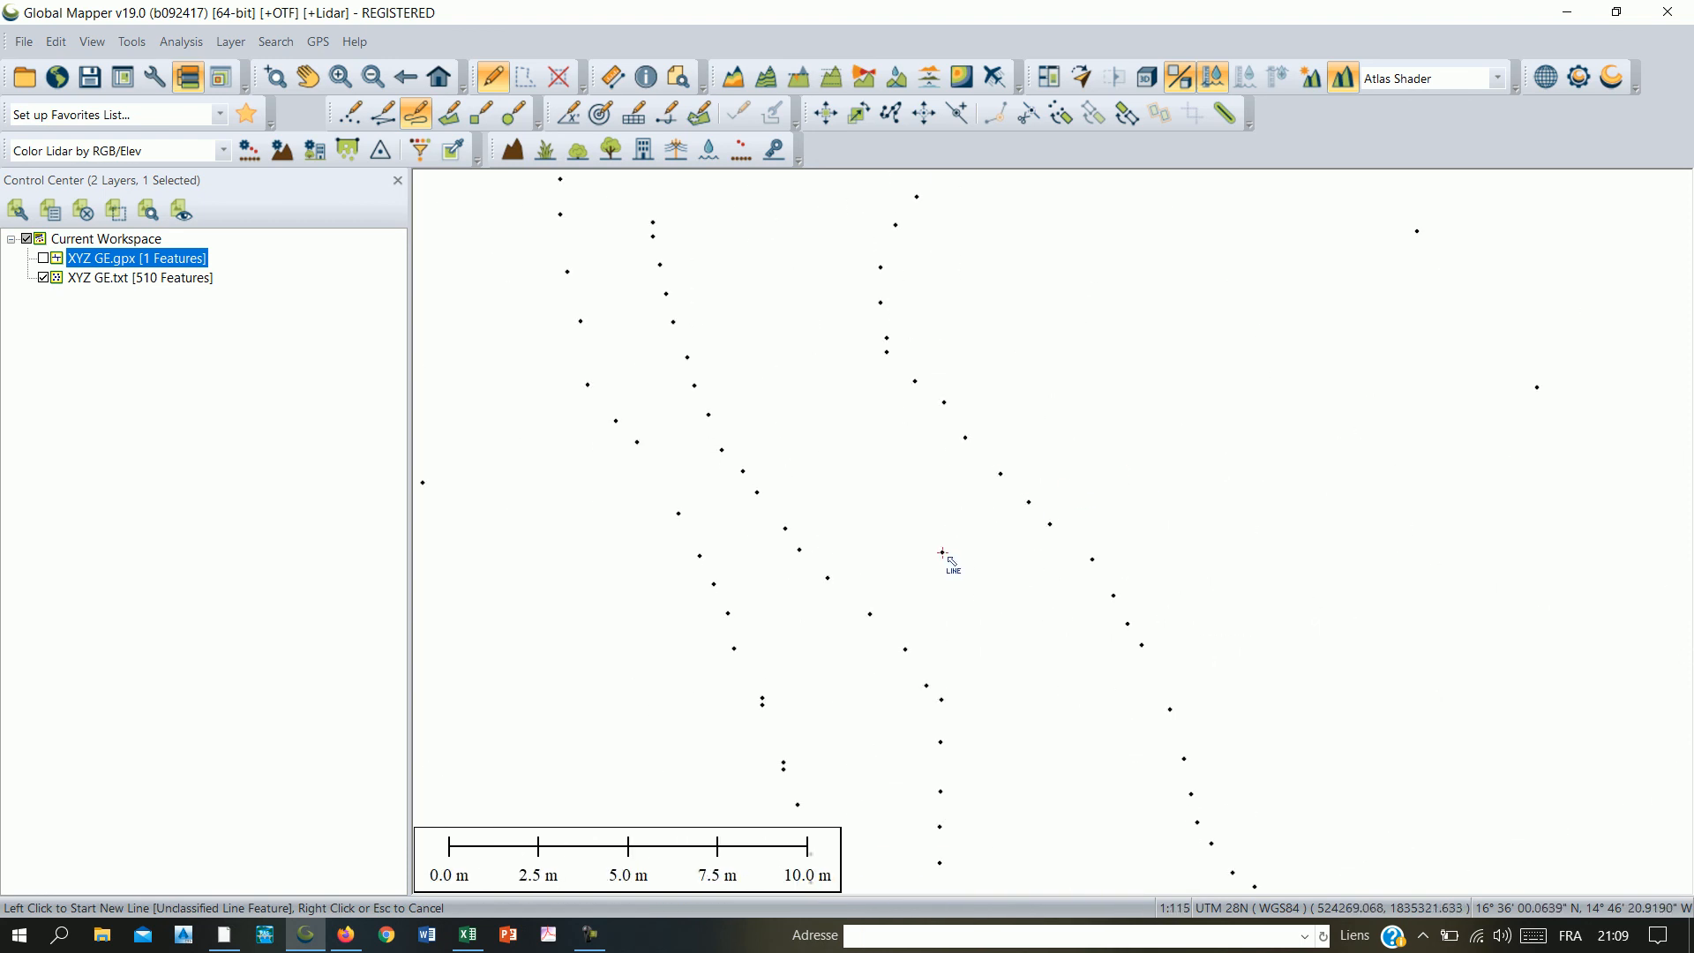
# - Label the XYZ GE.txt points with their ELEVATION attribute, saving the new attribute-based label as the default label
pyautogui.click(157, 279)
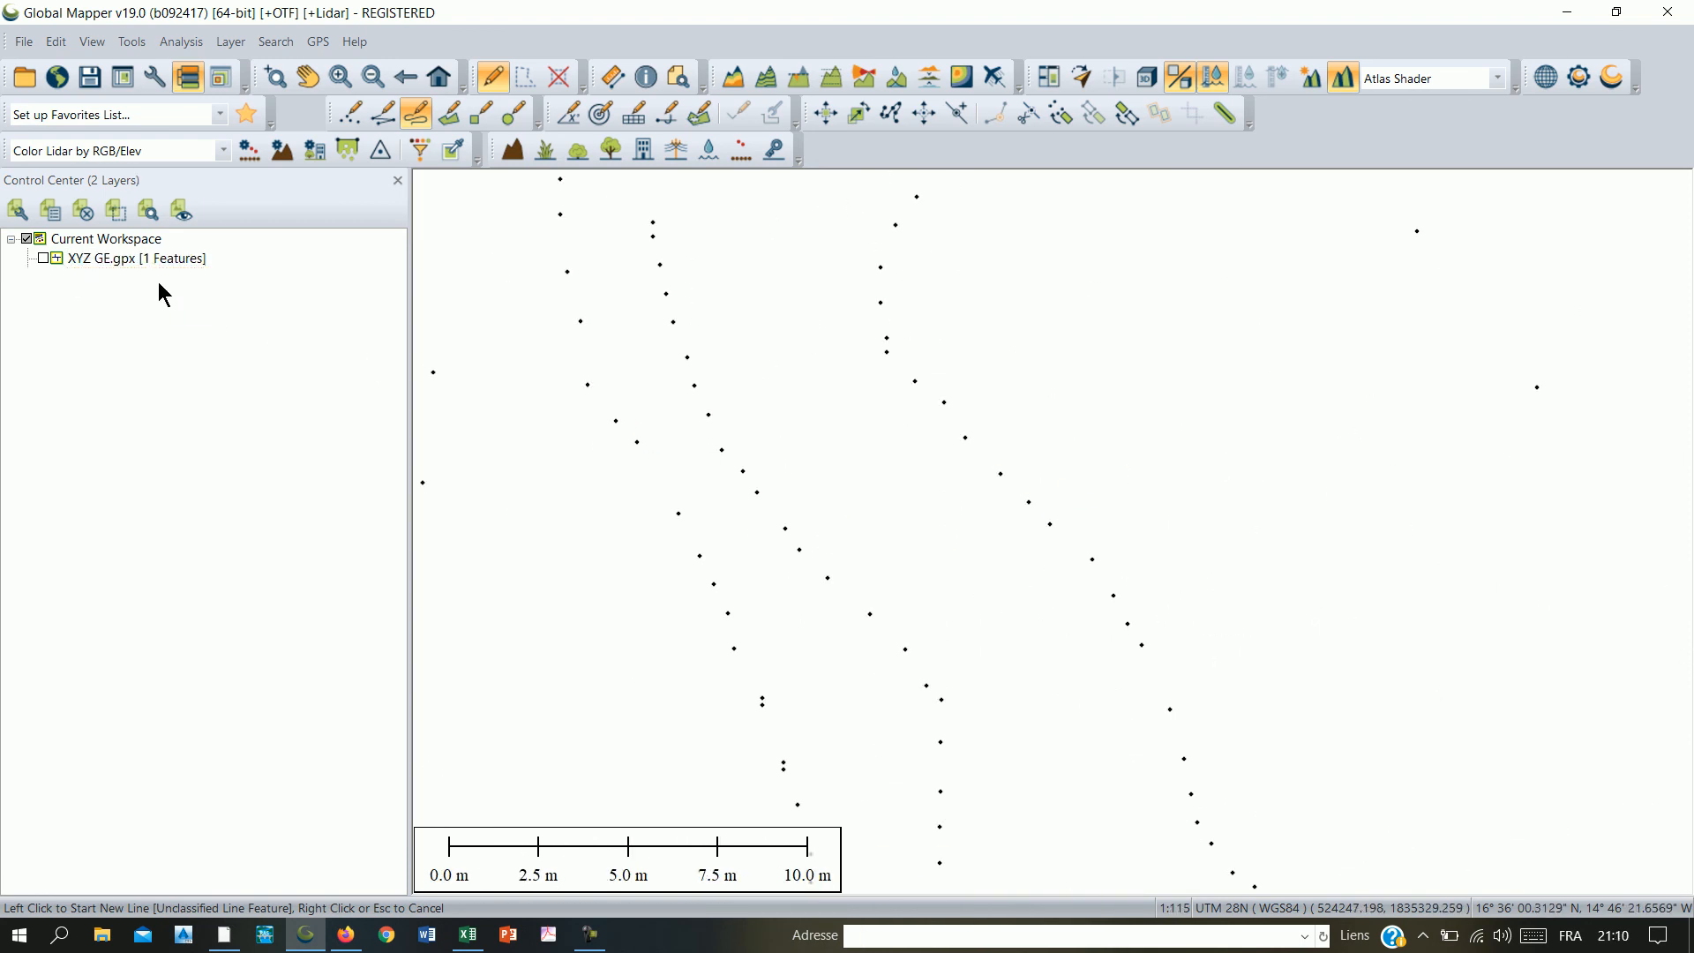
pyautogui.rightClick(157, 281)
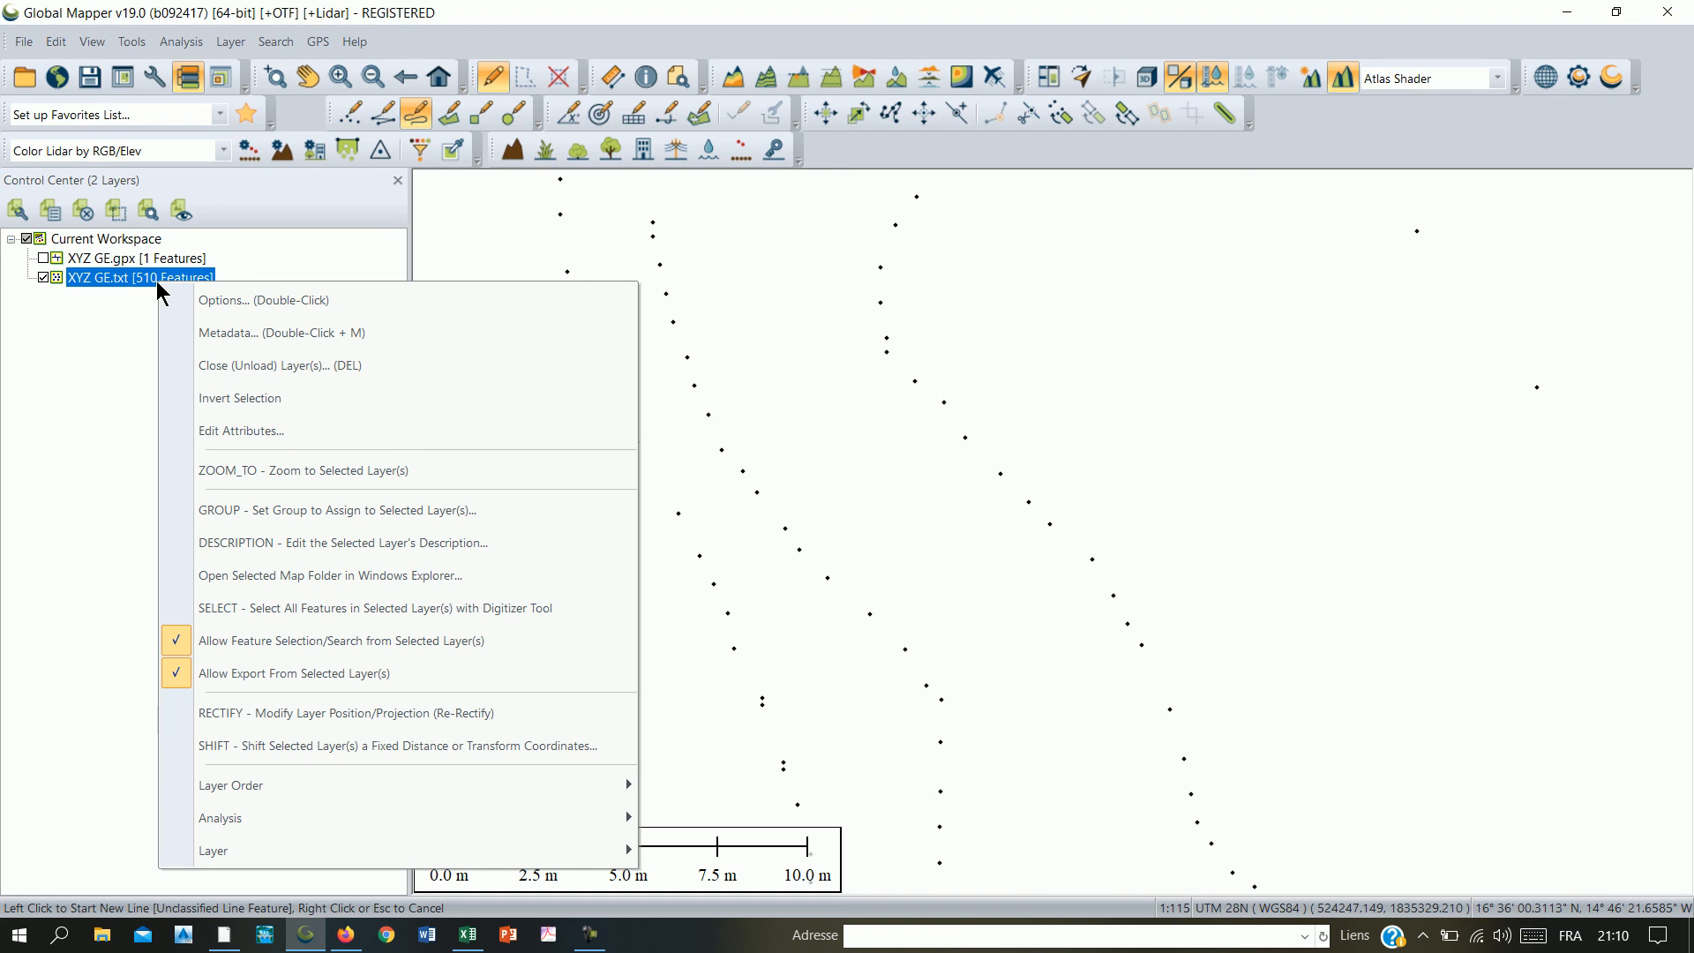
pyautogui.click(248, 300)
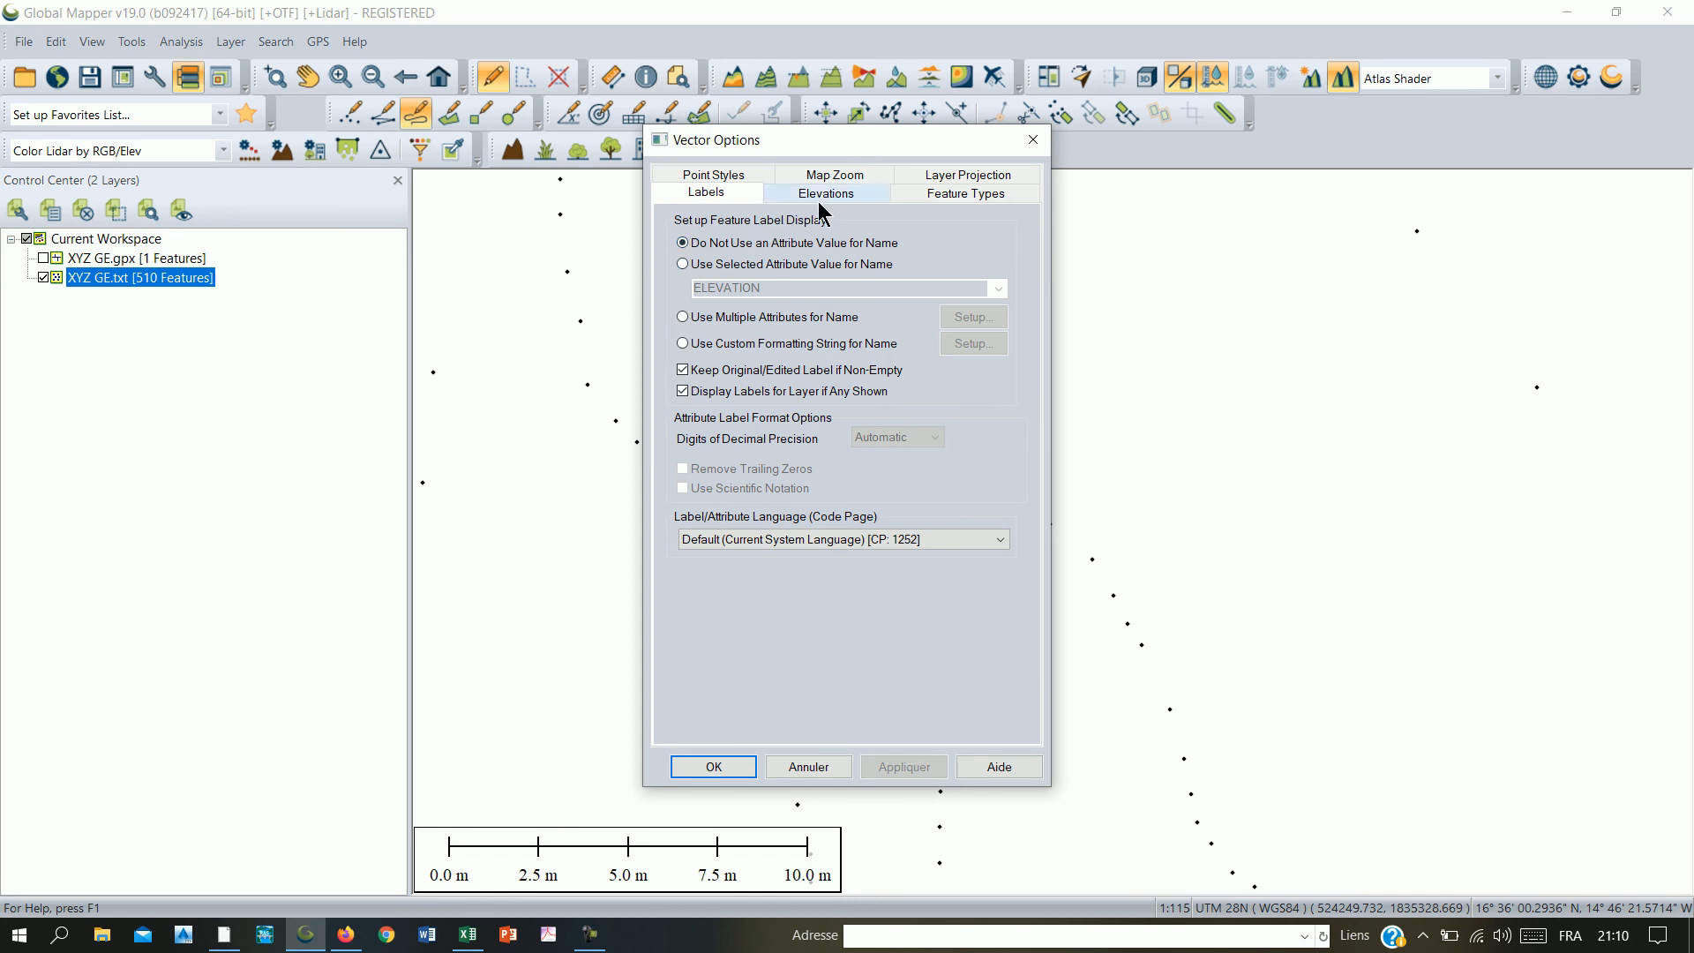
pyautogui.click(684, 267)
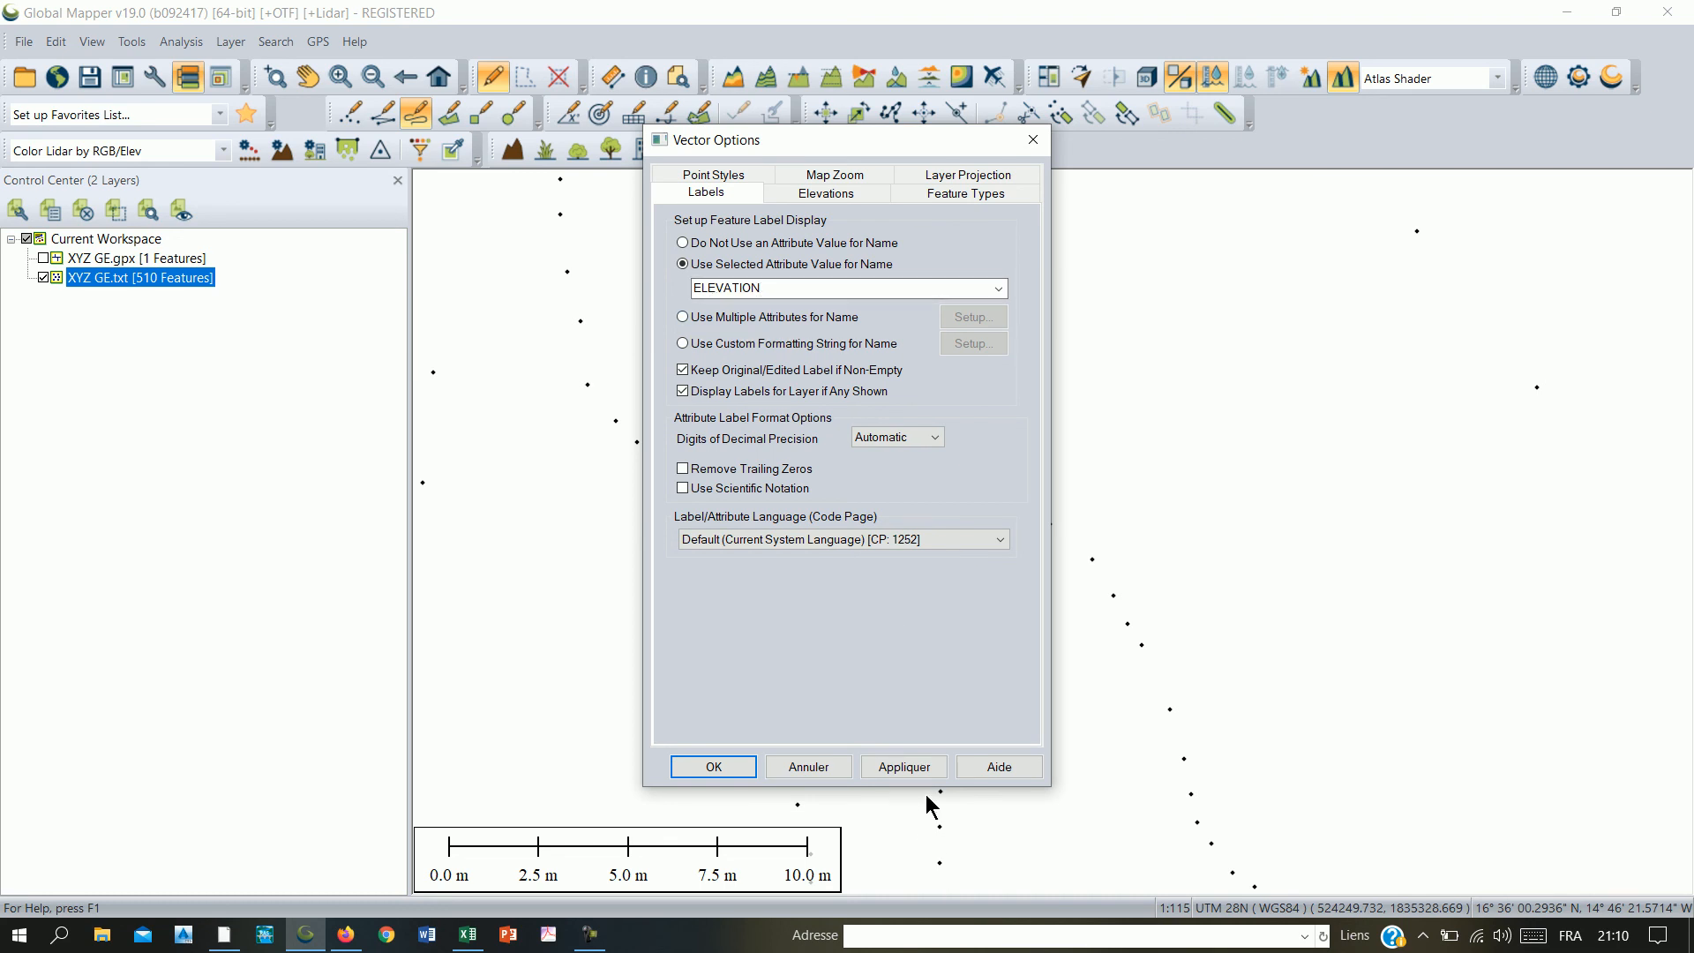
pyautogui.click(909, 768)
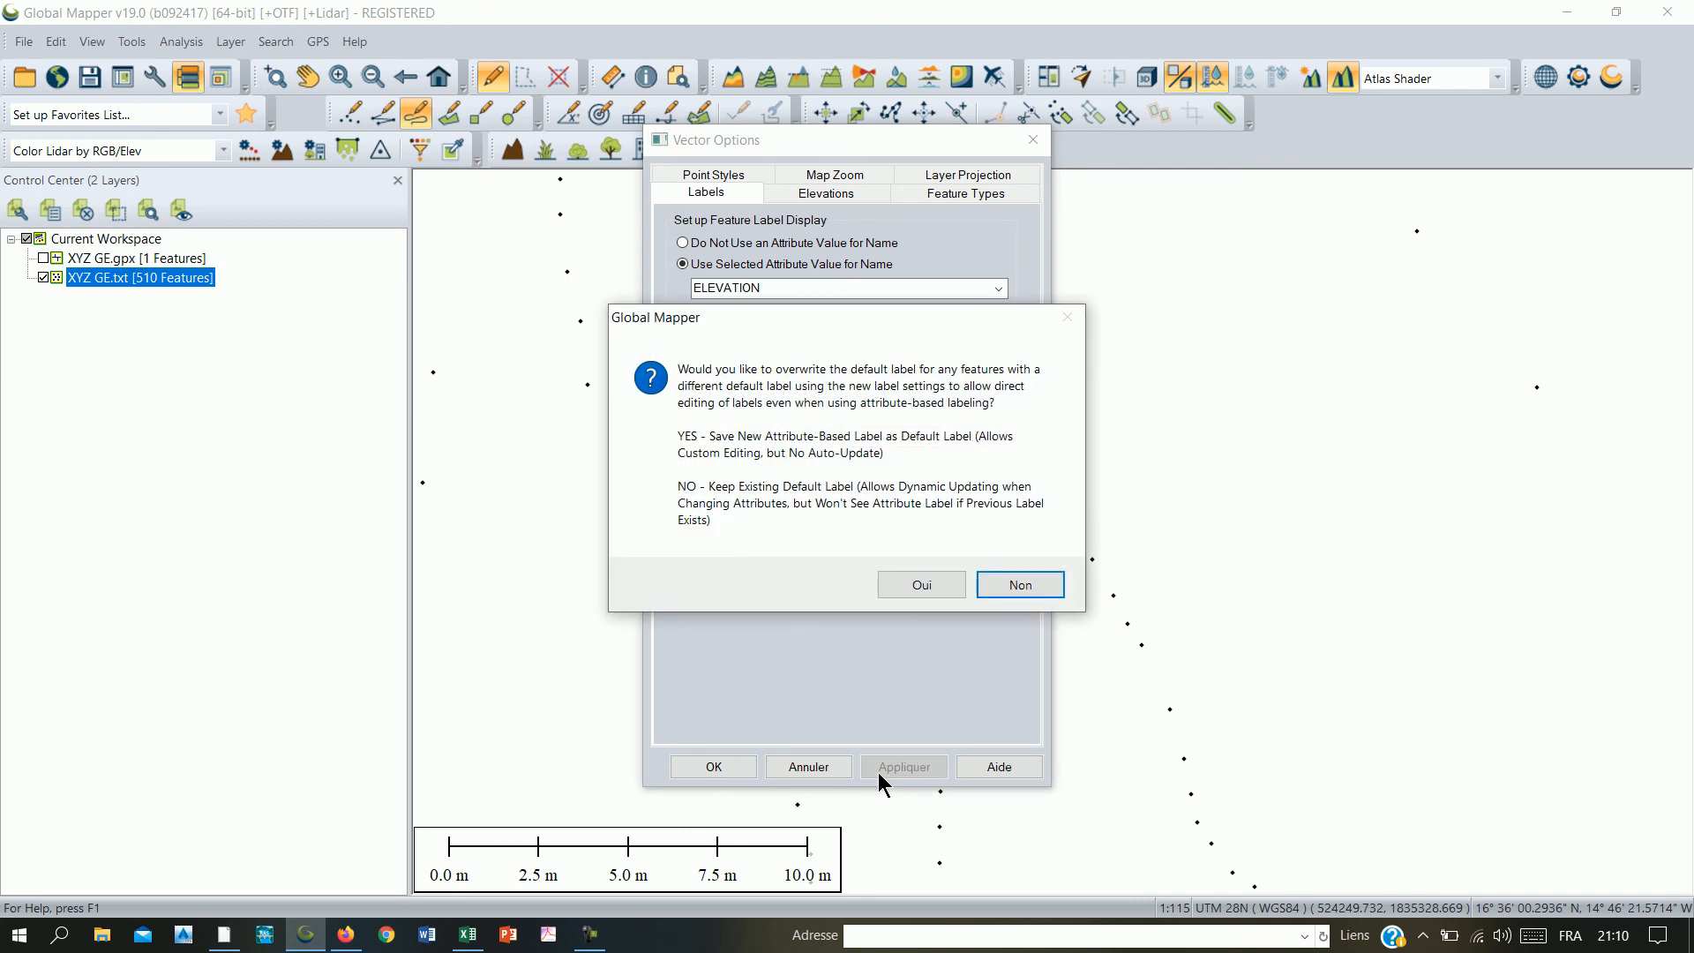
pyautogui.click(922, 585)
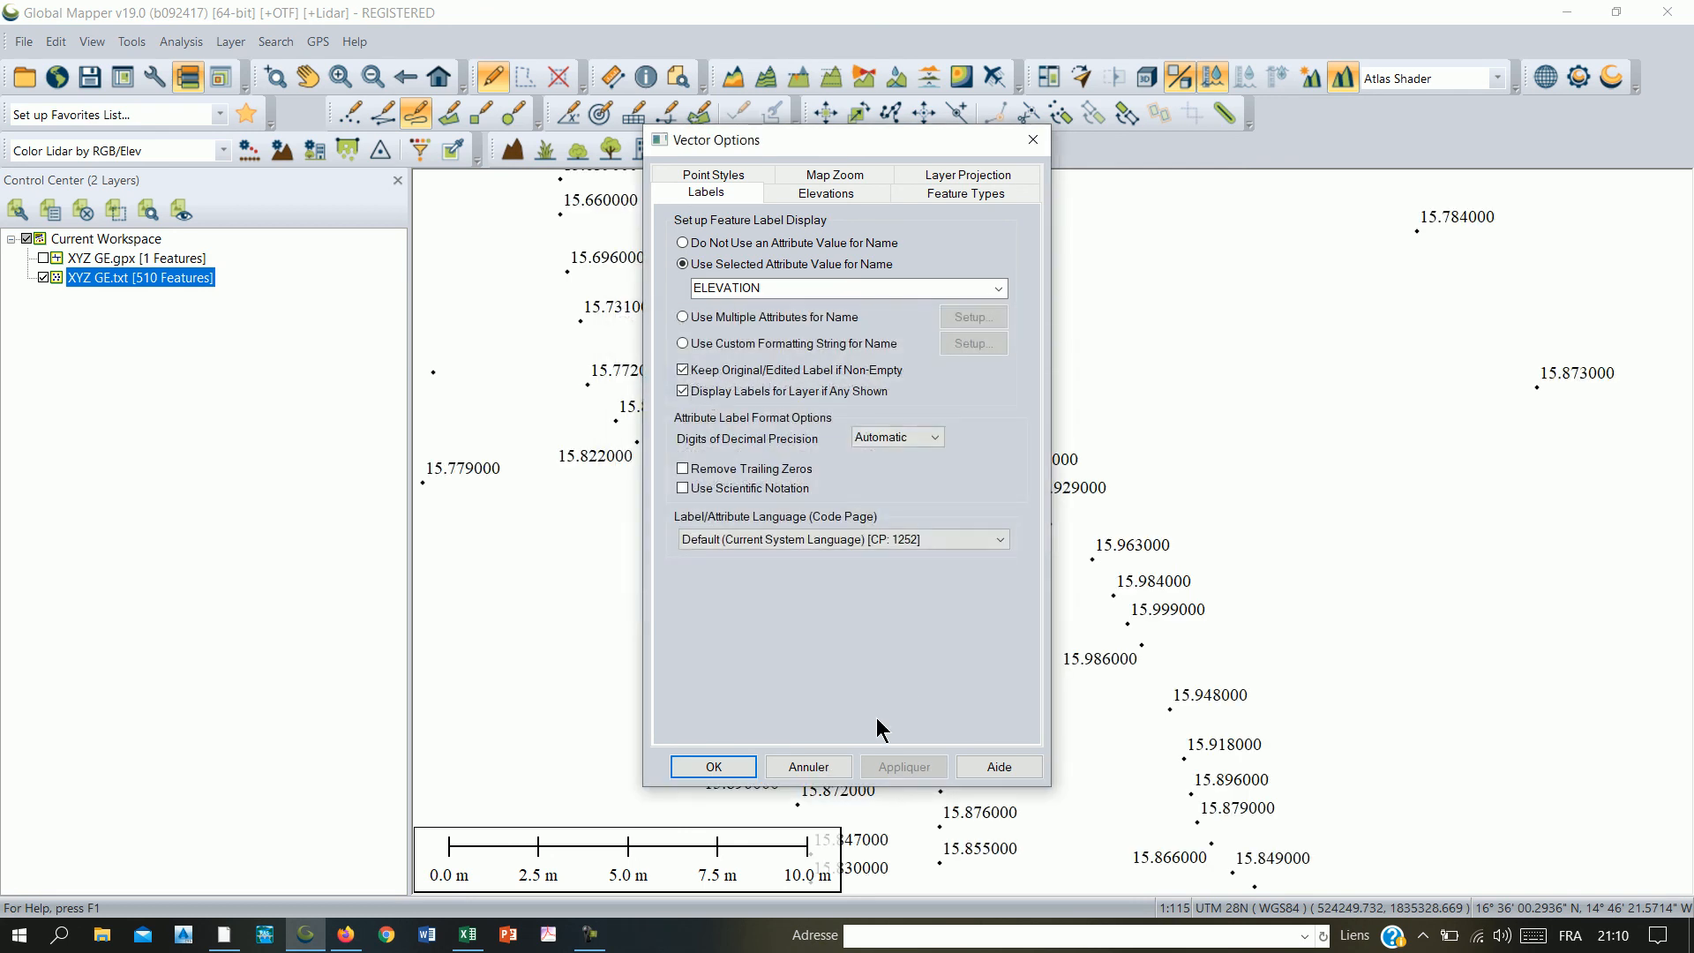
pyautogui.click(714, 766)
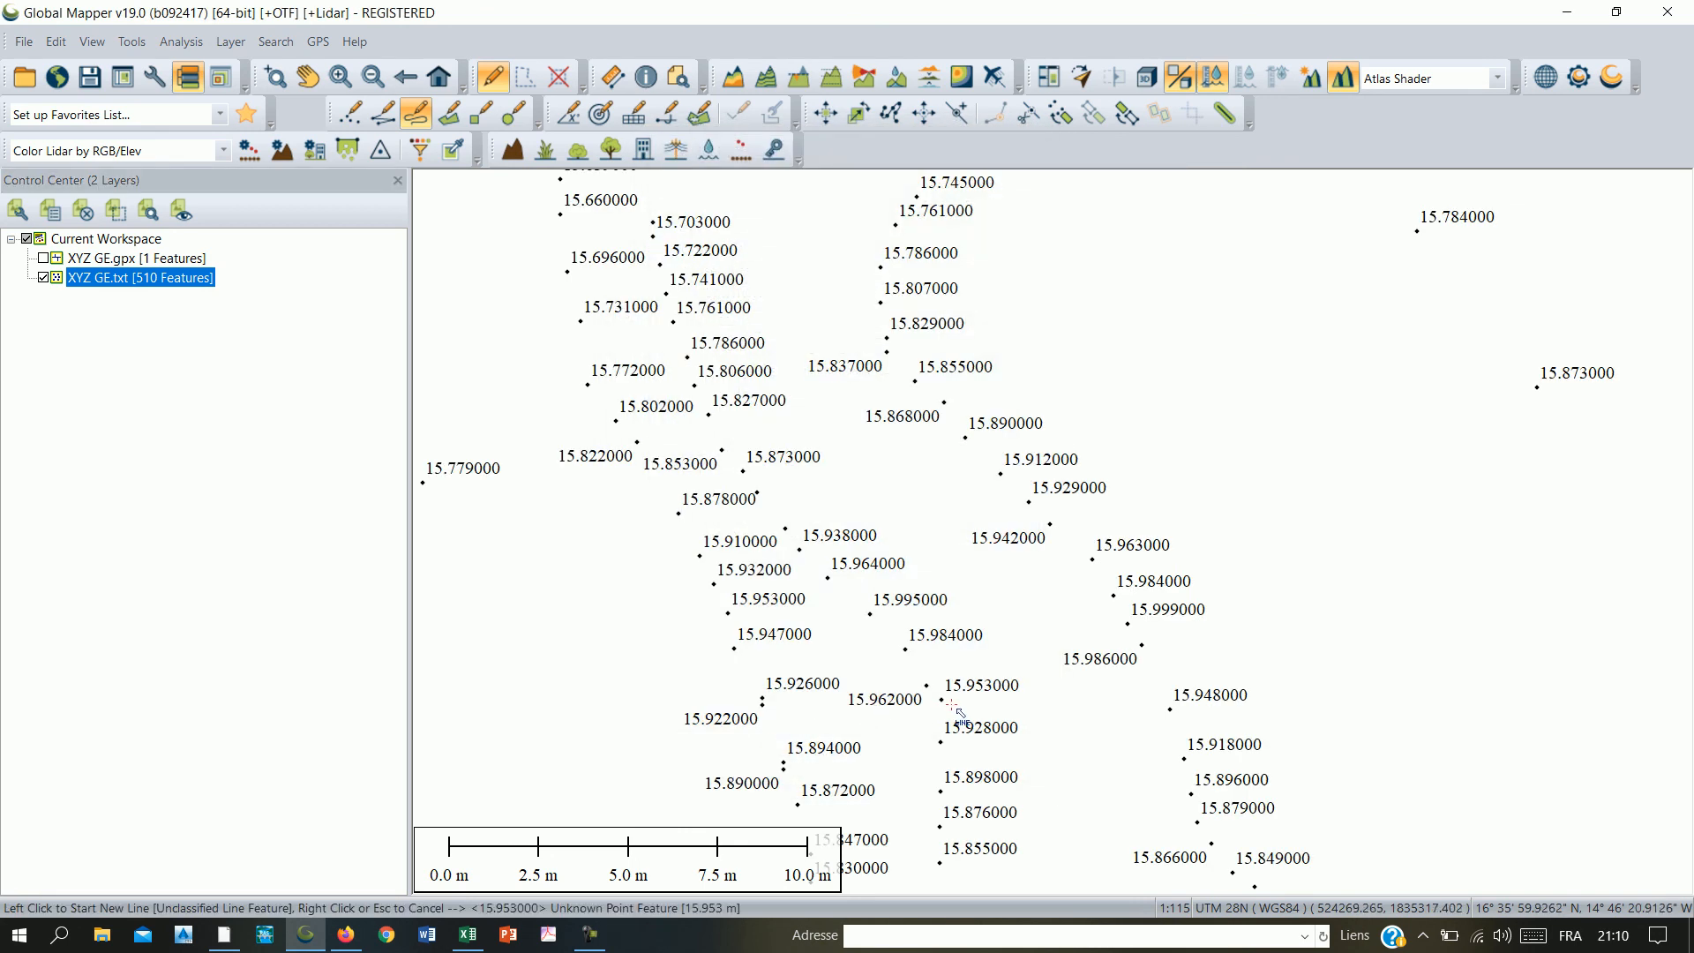
# - Examine the elevation labels of the XYZ GE.txt points across the site
pyautogui.scroll(2, 953, 706)
pyautogui.scroll(1, 952, 704)
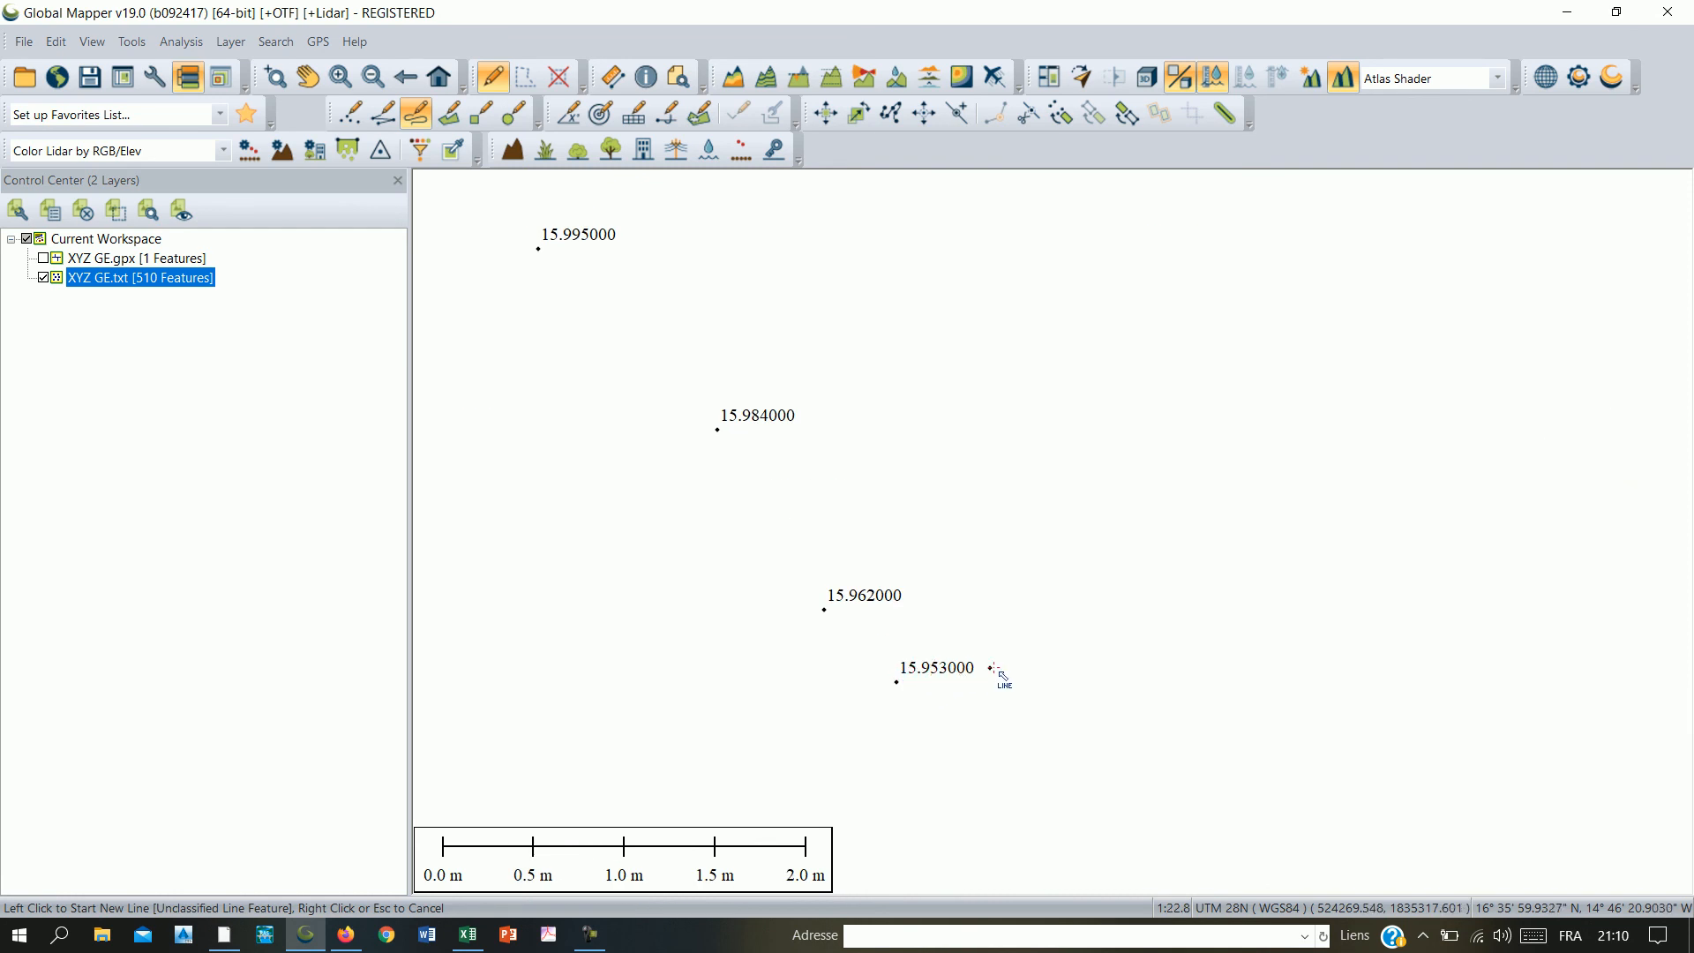
pyautogui.scroll(-6, 988, 636)
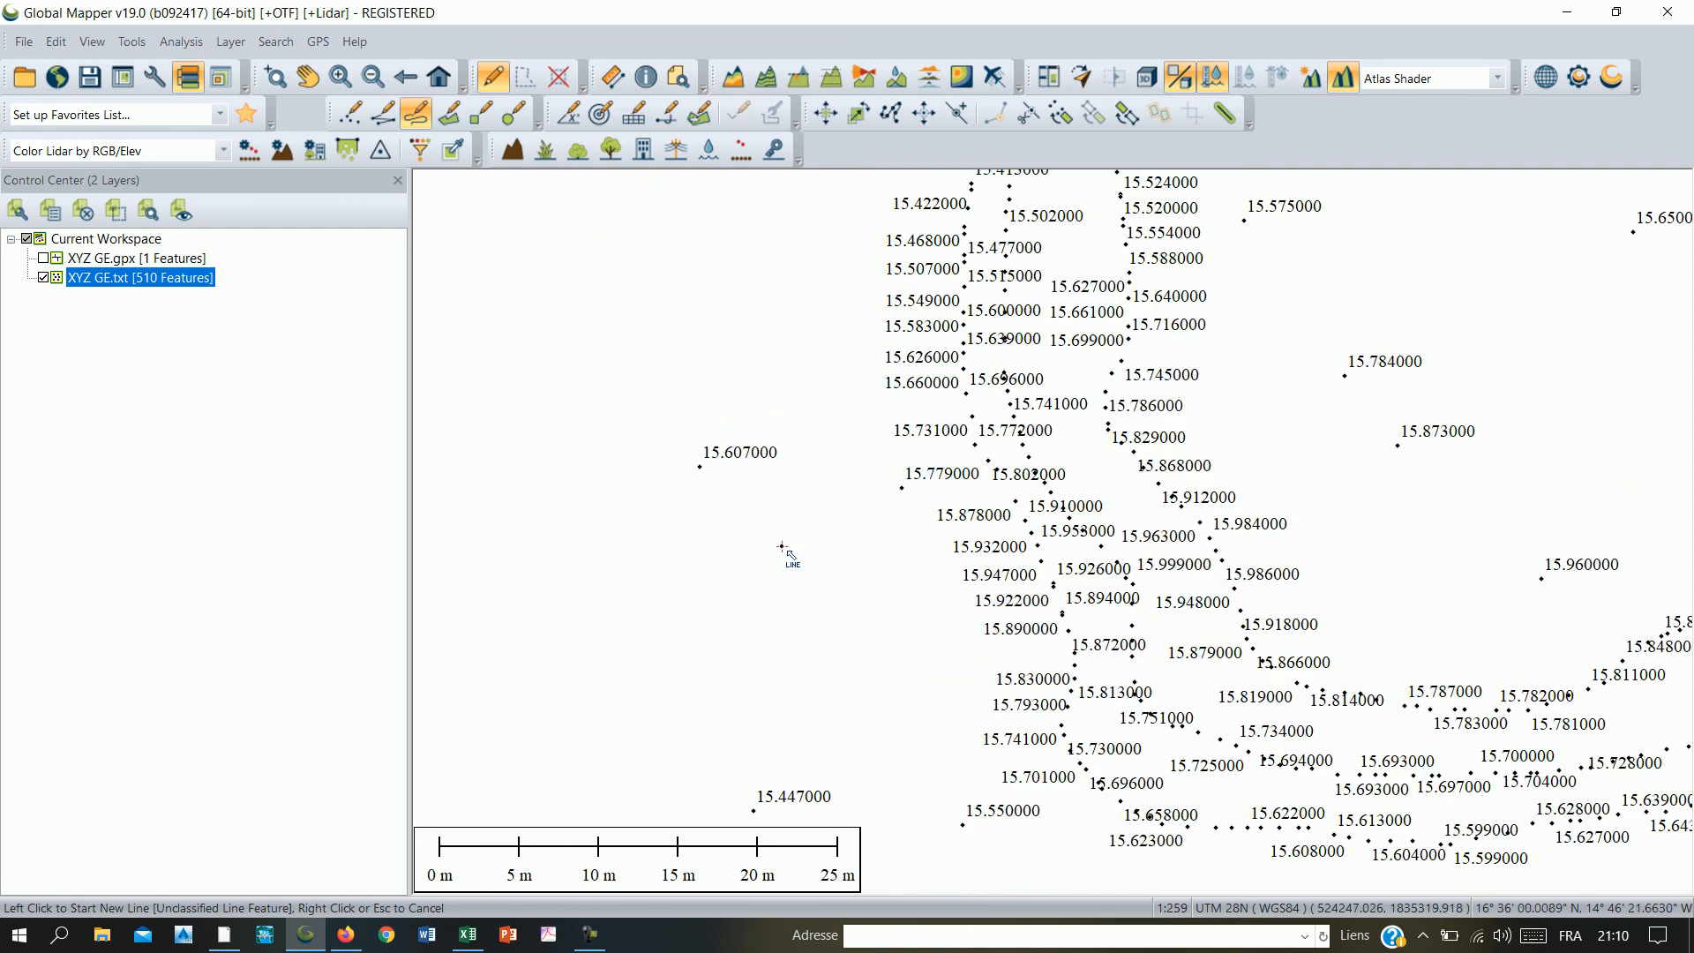
pyautogui.scroll(-2, 779, 545)
pyautogui.scroll(2, 953, 438)
pyautogui.scroll(5, 898, 445)
pyautogui.scroll(1, 732, 423)
pyautogui.scroll(-5, 776, 459)
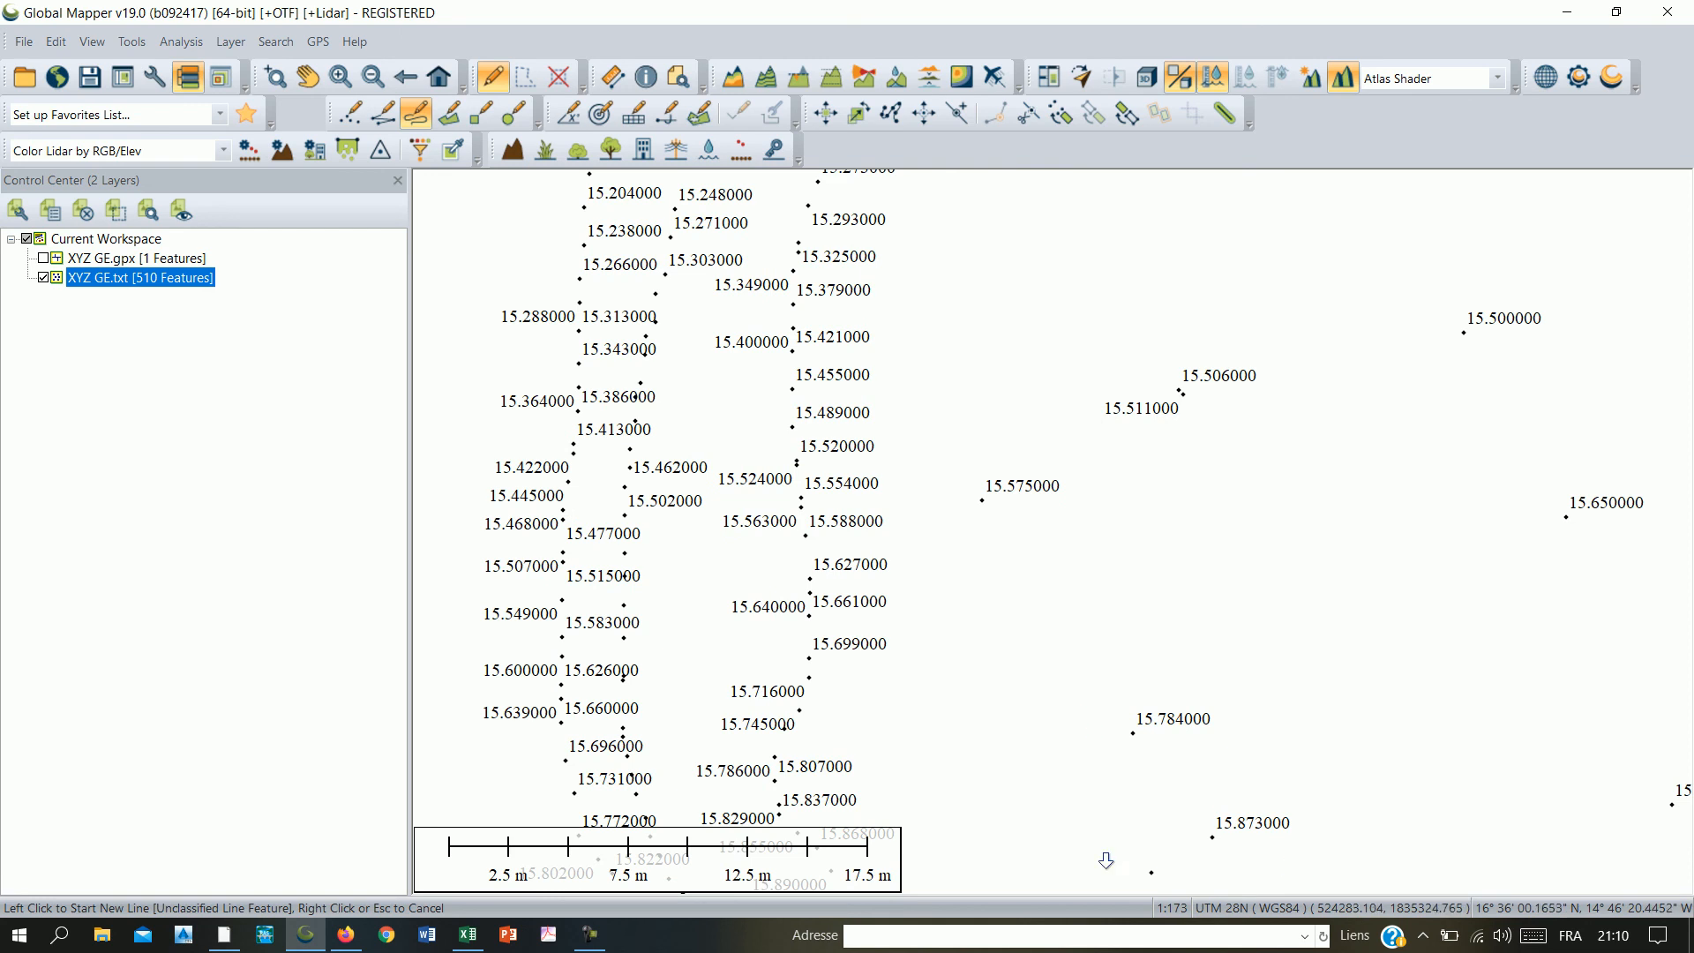
pyautogui.click(588, 938)
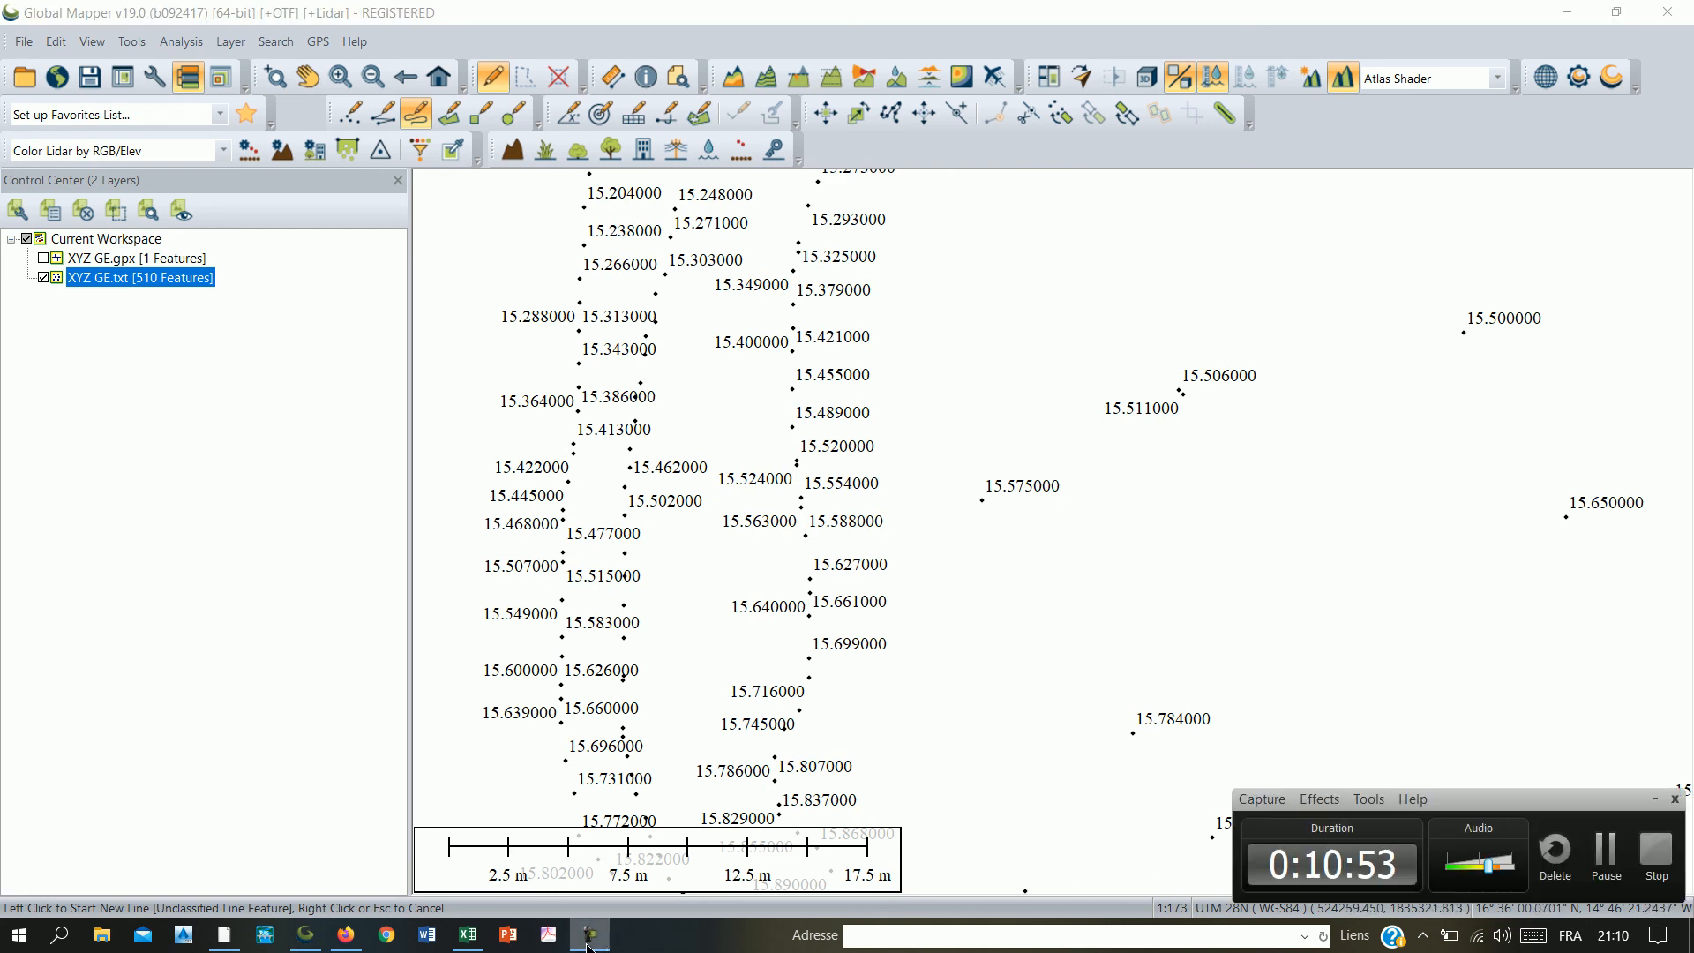